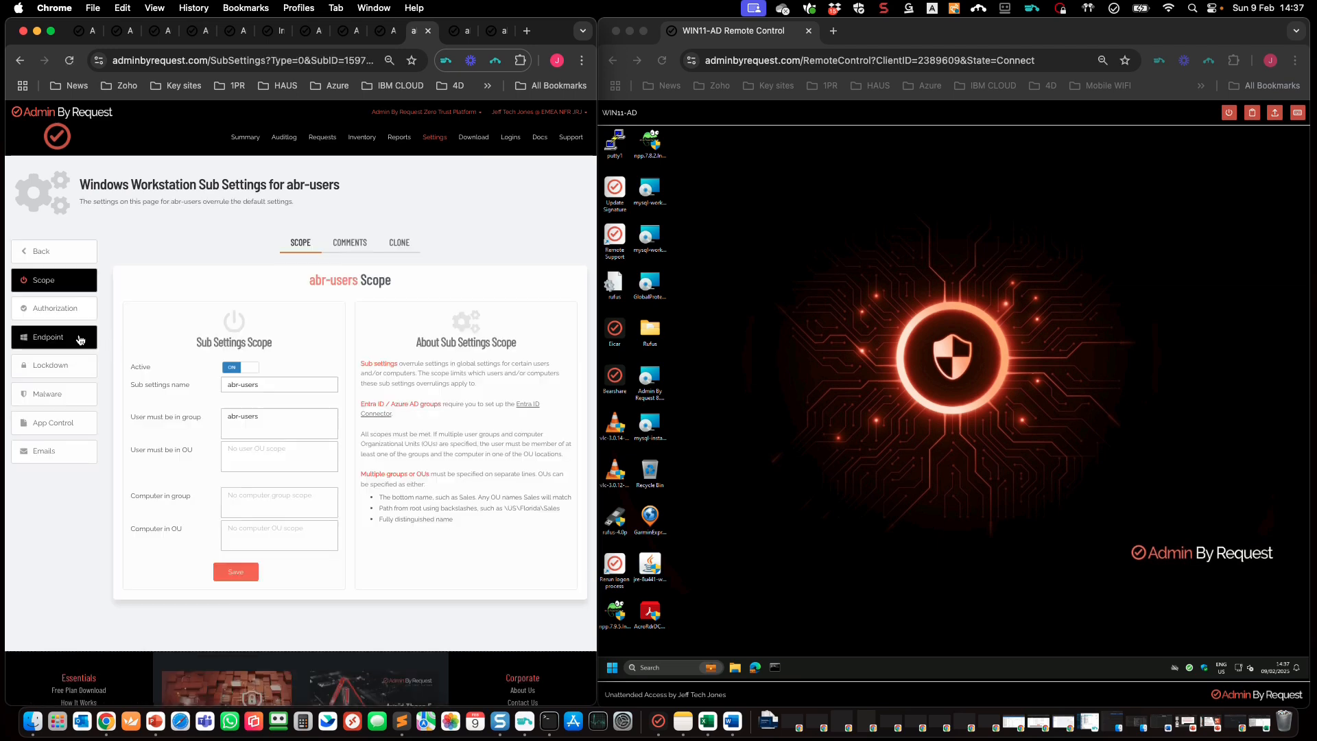
Step: Show the abr-users Authorization settings, then launch Rufus on the remote PC and cancel its elevation
{"action": "left_click", "coordinate": [65, 313]}
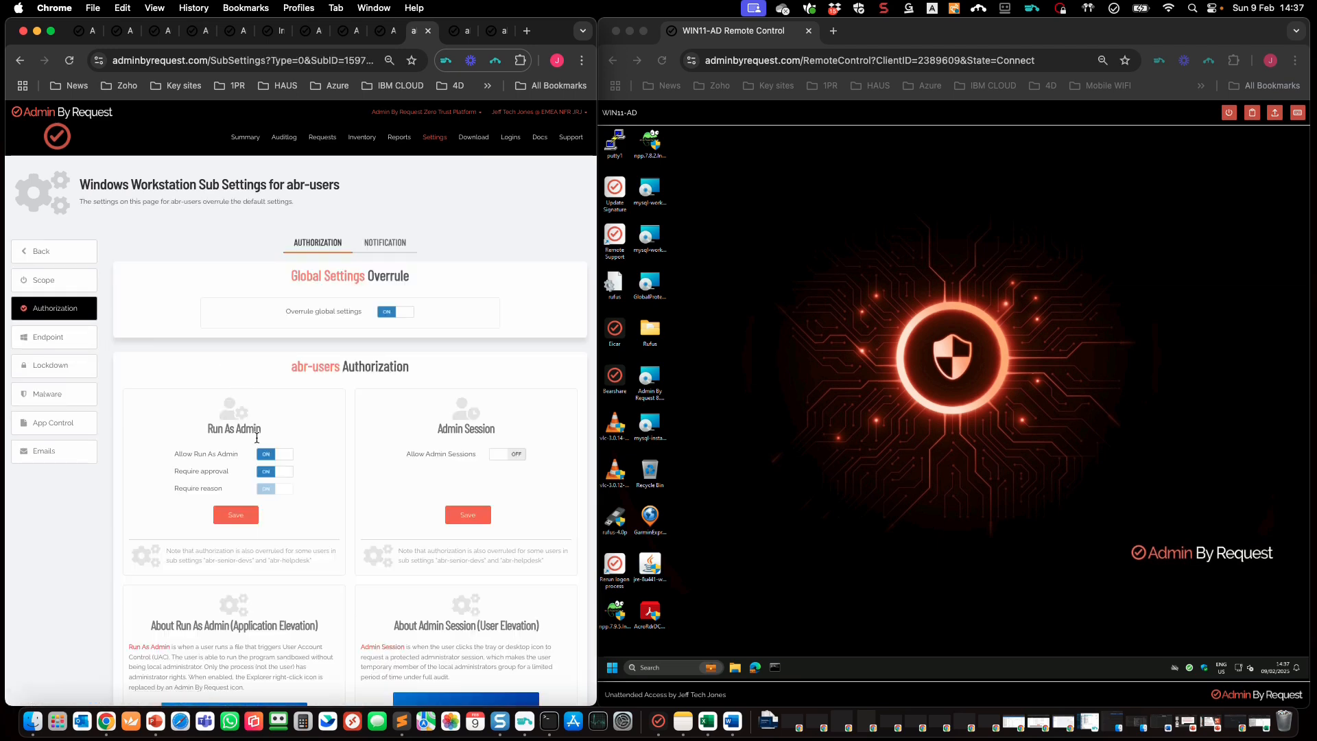
{"action": "left_click", "coordinate": [748, 443]}
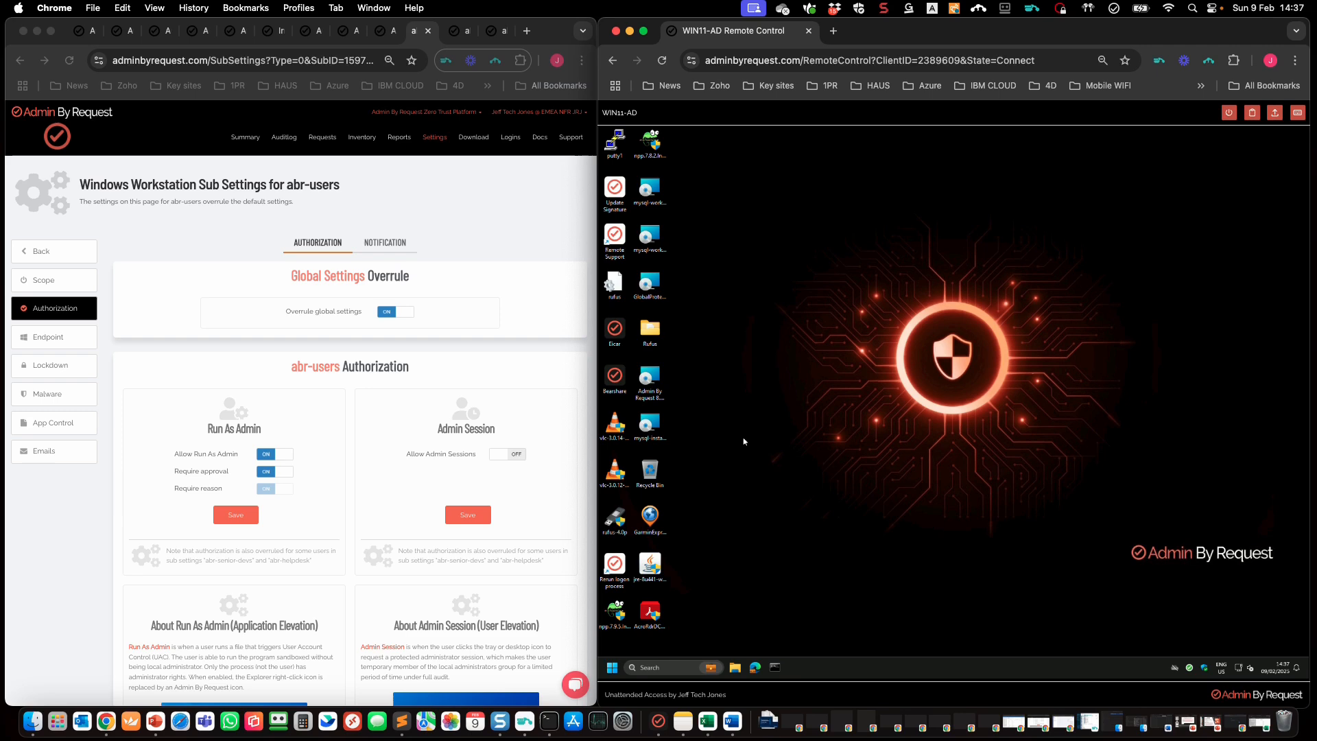
{"action": "double_click", "coordinate": [617, 519]}
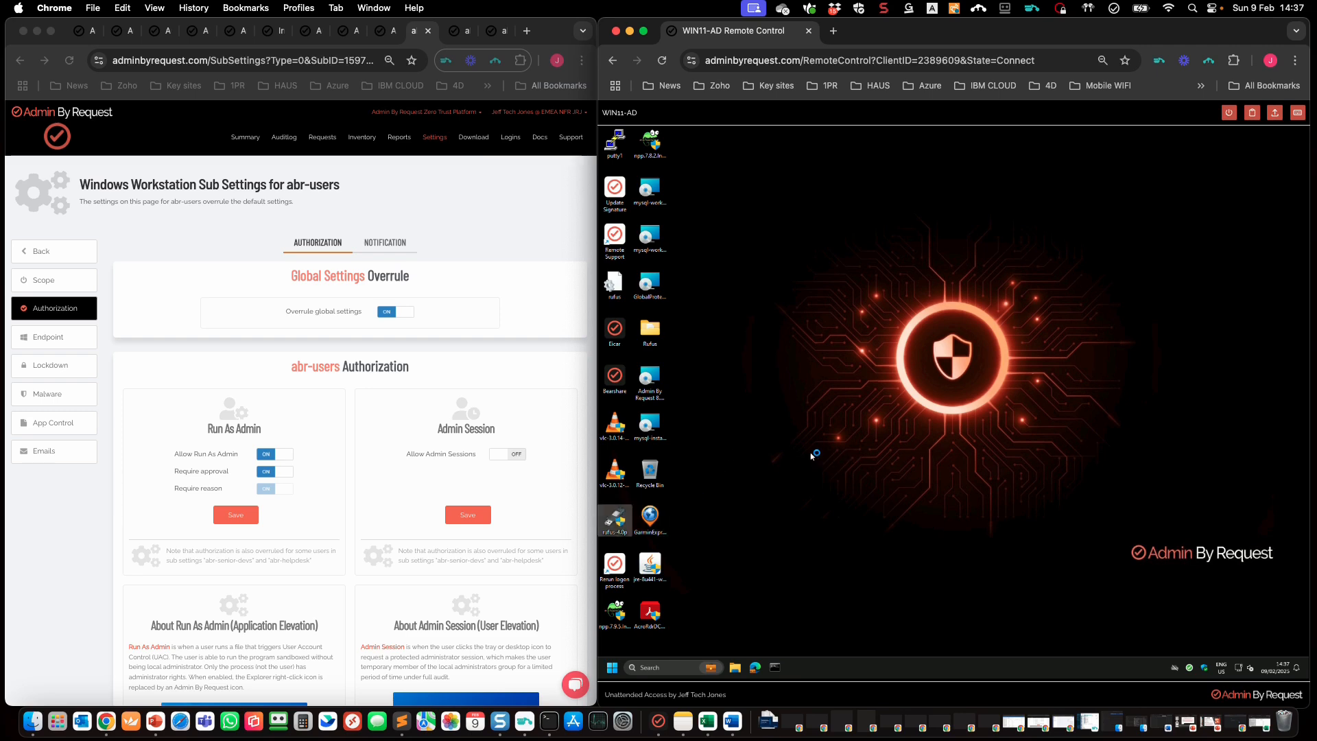
{"action": "left_click", "coordinate": [1037, 484]}
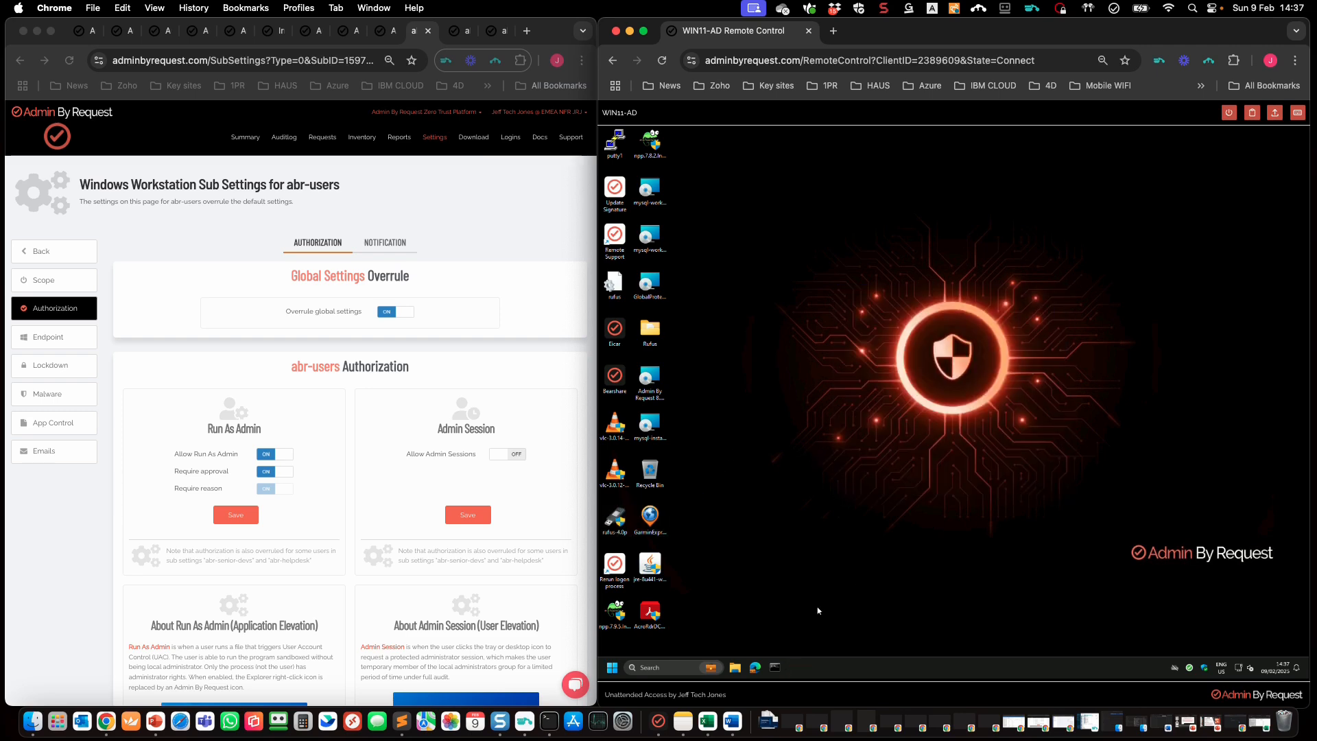
Step: Run Command Prompt as administrator on the remote PC and cancel the elevation request
{"action": "right_click", "coordinate": [770, 671]}
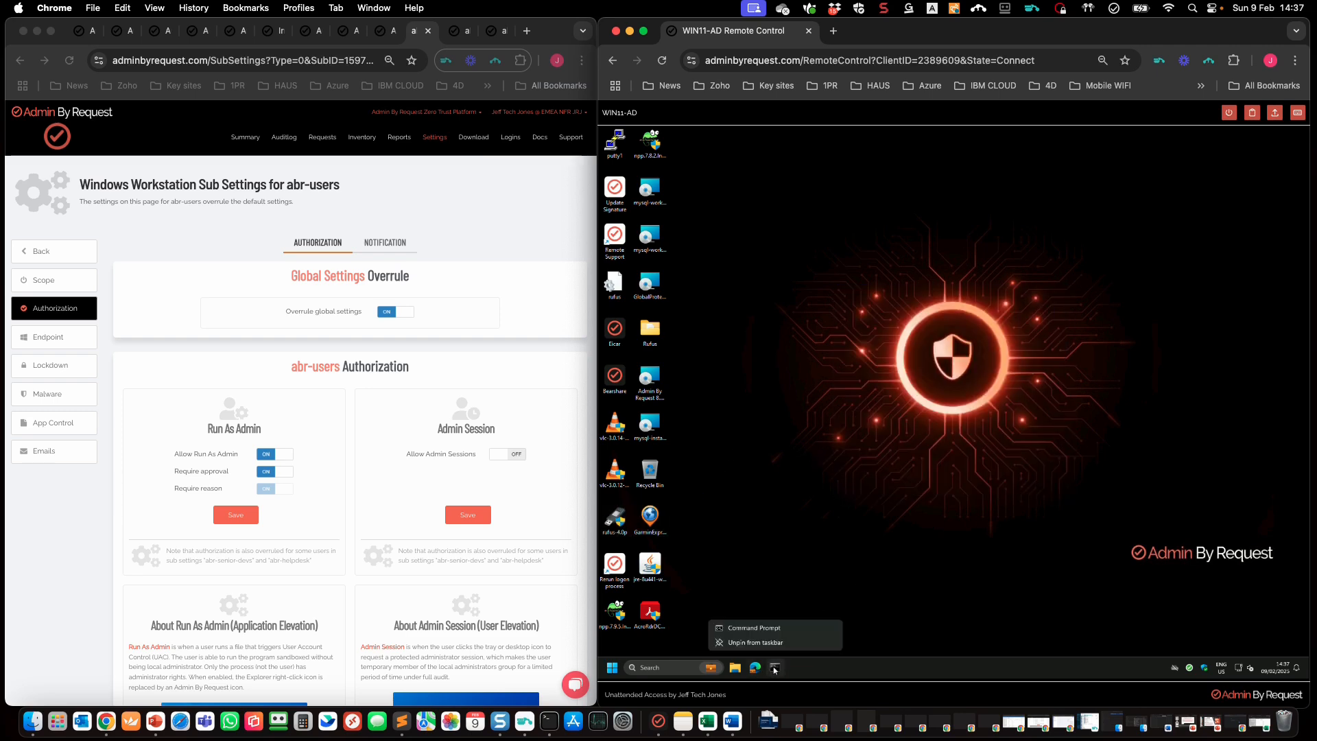
{"action": "right_click", "coordinate": [792, 629]}
{"action": "left_click", "coordinate": [847, 595]}
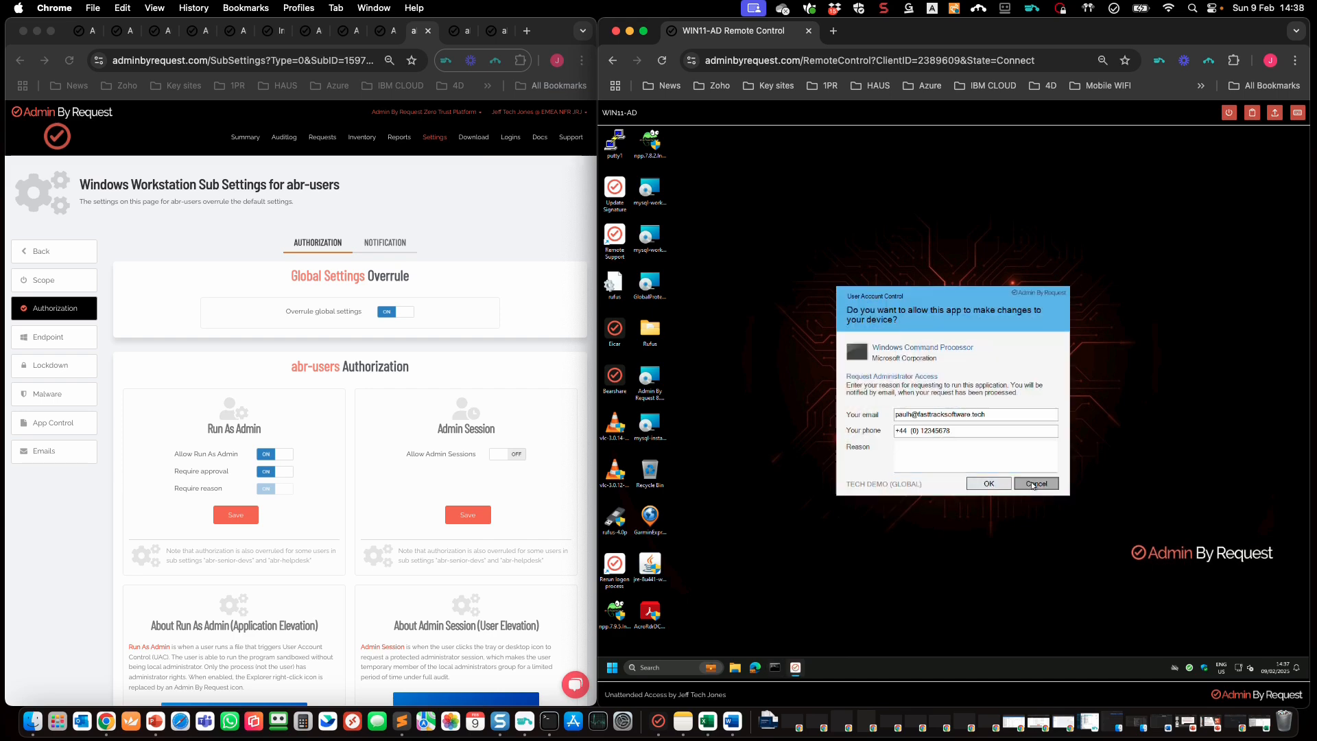
{"action": "left_click", "coordinate": [1025, 485]}
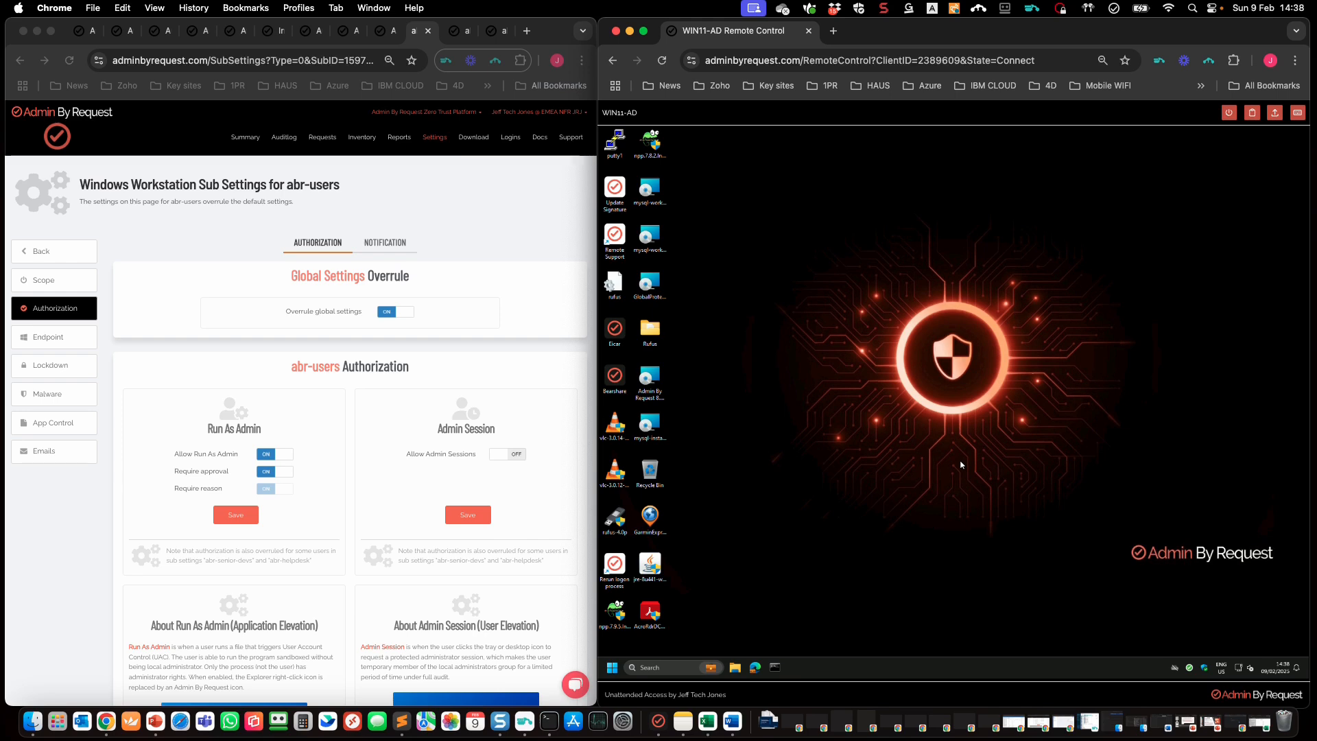
Step: Open the Elevated Applications user report in the admin portal
{"action": "left_click", "coordinate": [447, 209]}
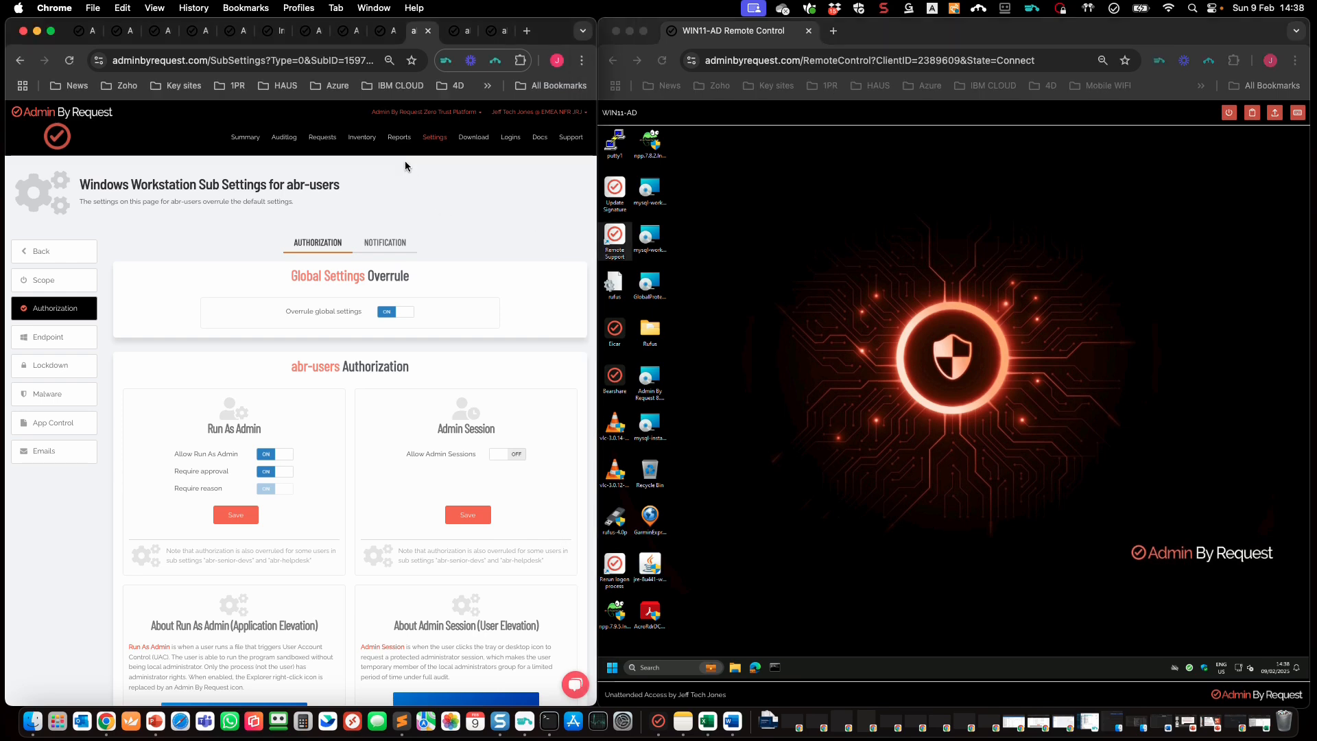
{"action": "mouse_move", "coordinate": [400, 137]}
{"action": "mouse_move", "coordinate": [420, 242]}
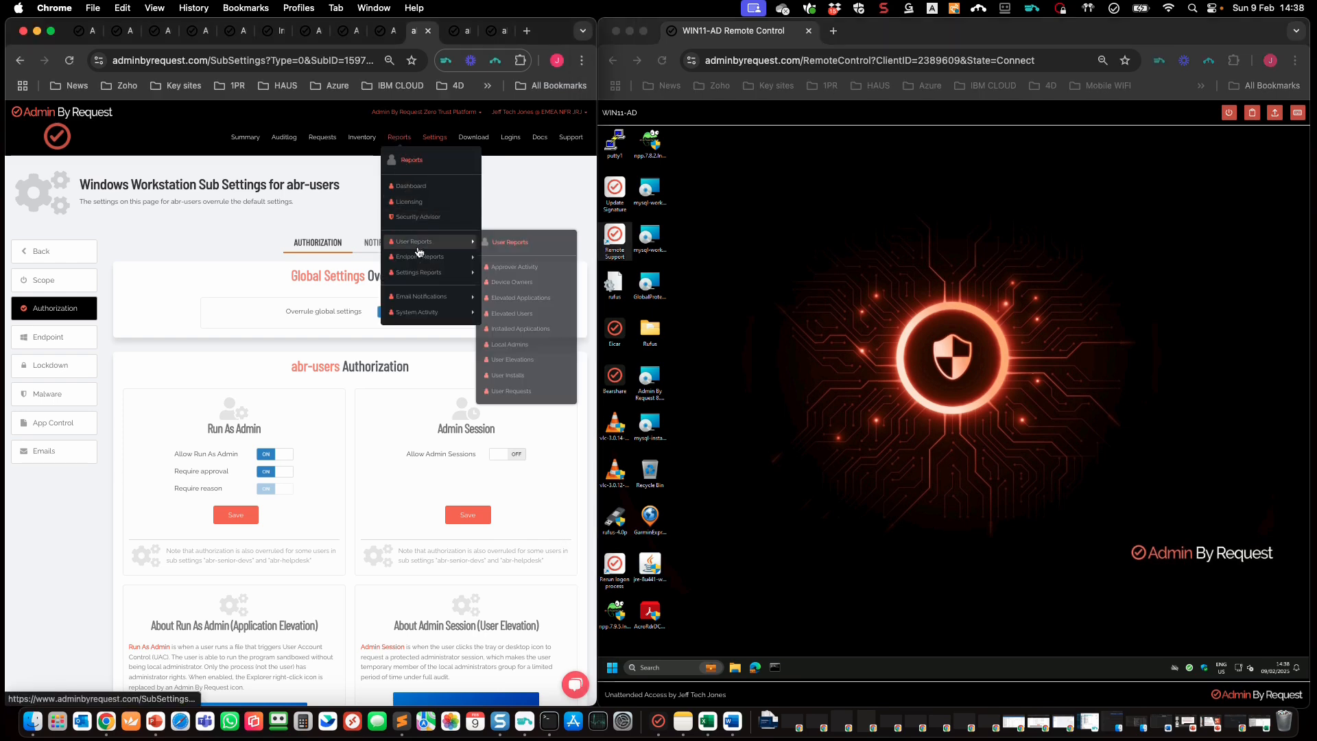
{"action": "left_click", "coordinate": [516, 299]}
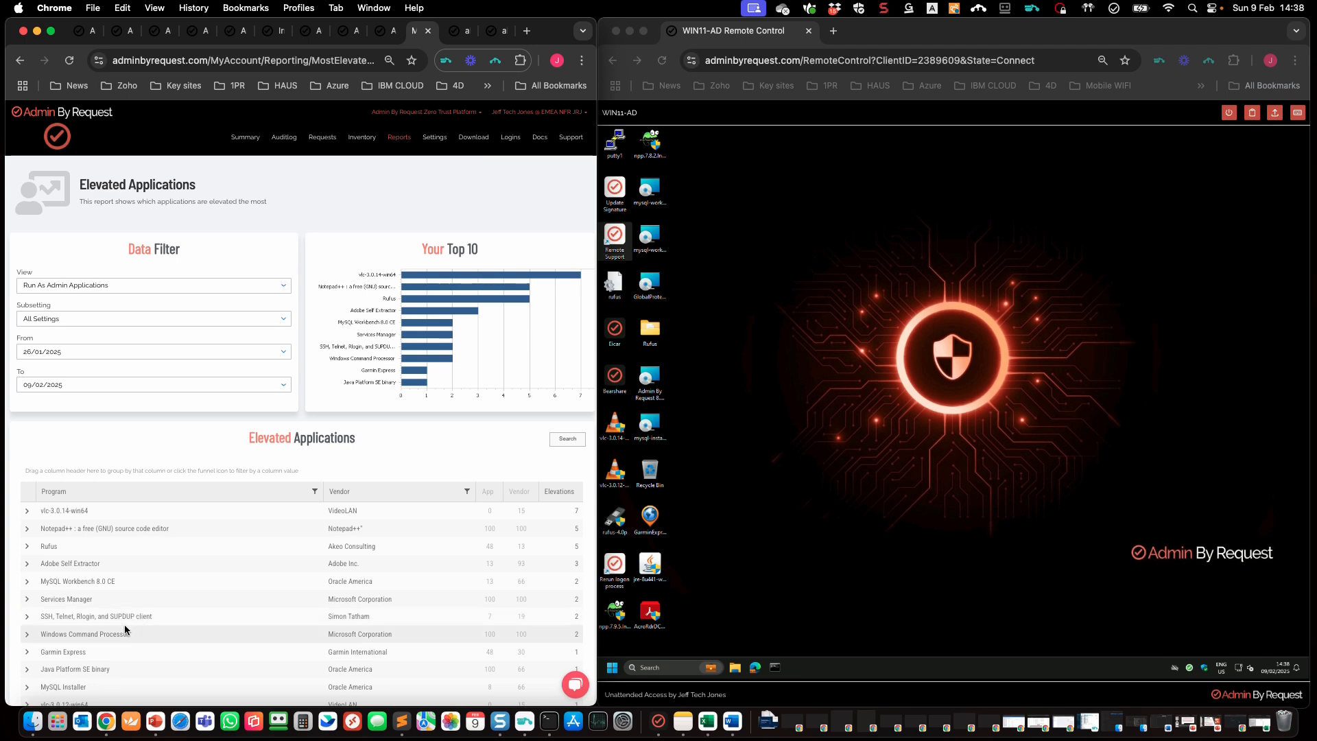
Step: Expand the Services Manager and Windows Command Processor rows and open the Command Processor's audit log entry
{"action": "left_click", "coordinate": [26, 599]}
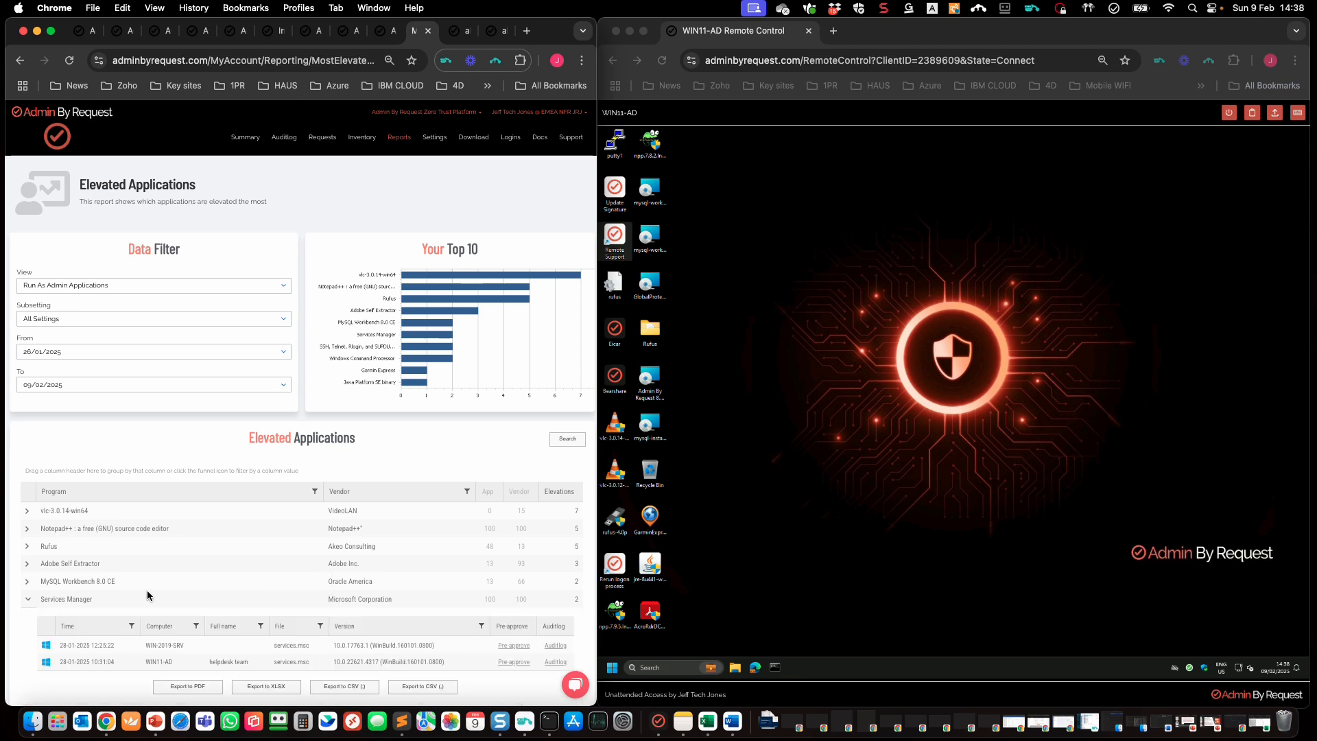
{"action": "scroll", "coordinate": [148, 595], "scroll_direction": "down", "scroll_amount": 1}
{"action": "scroll", "coordinate": [147, 596], "scroll_direction": "down", "scroll_amount": 3}
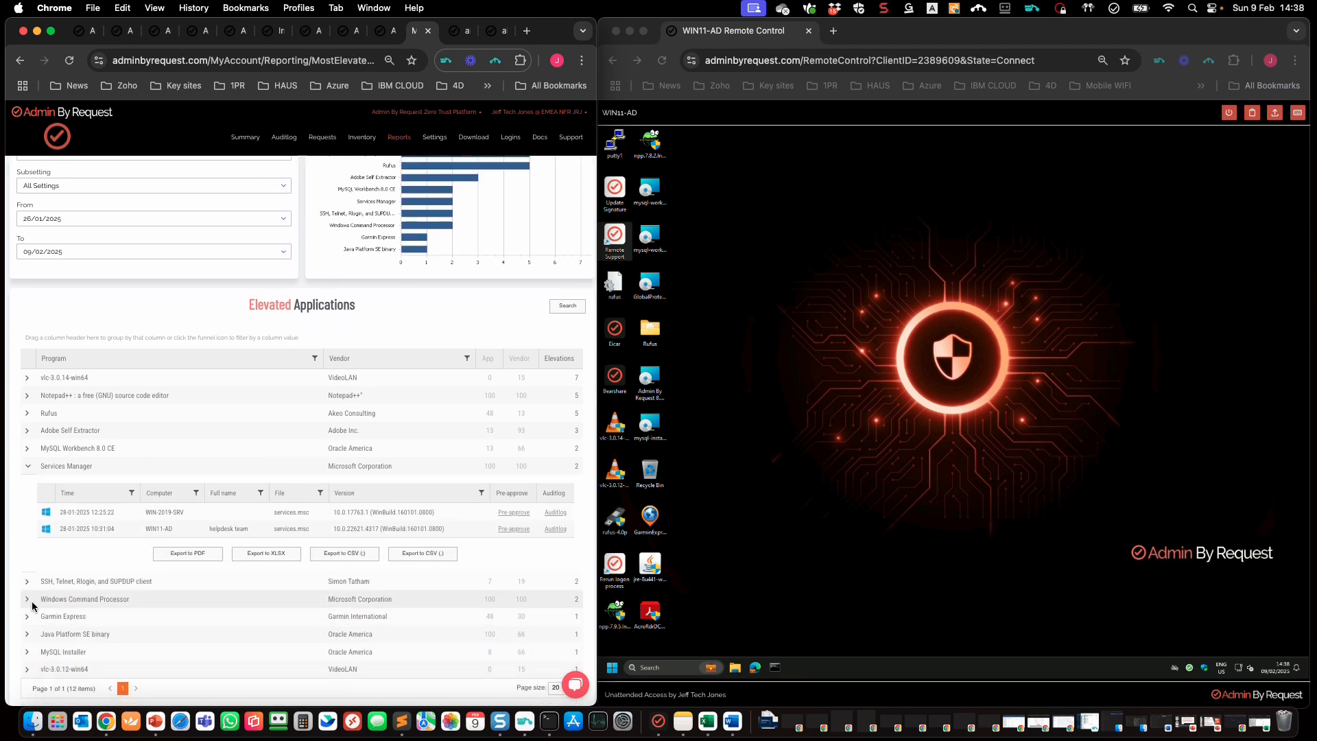
{"action": "left_click", "coordinate": [31, 601]}
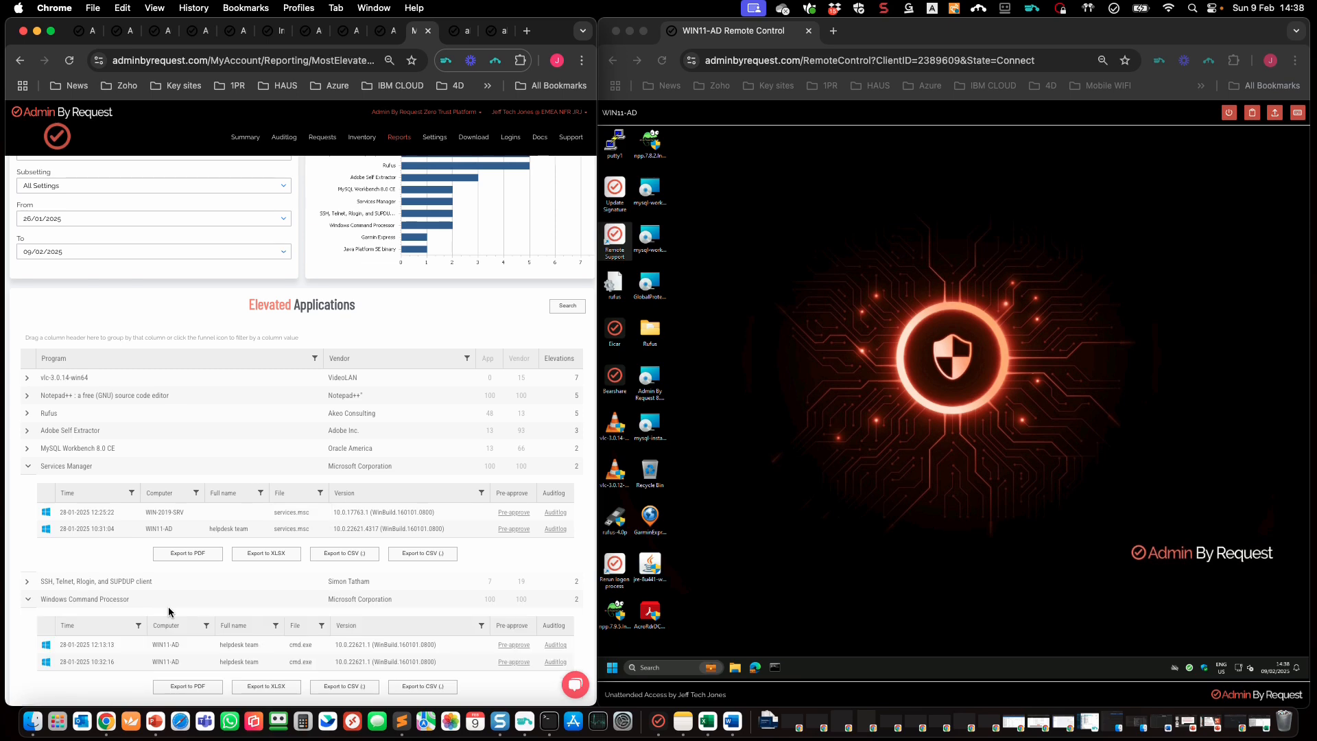
{"action": "scroll", "coordinate": [169, 606], "scroll_direction": "down", "scroll_amount": 2}
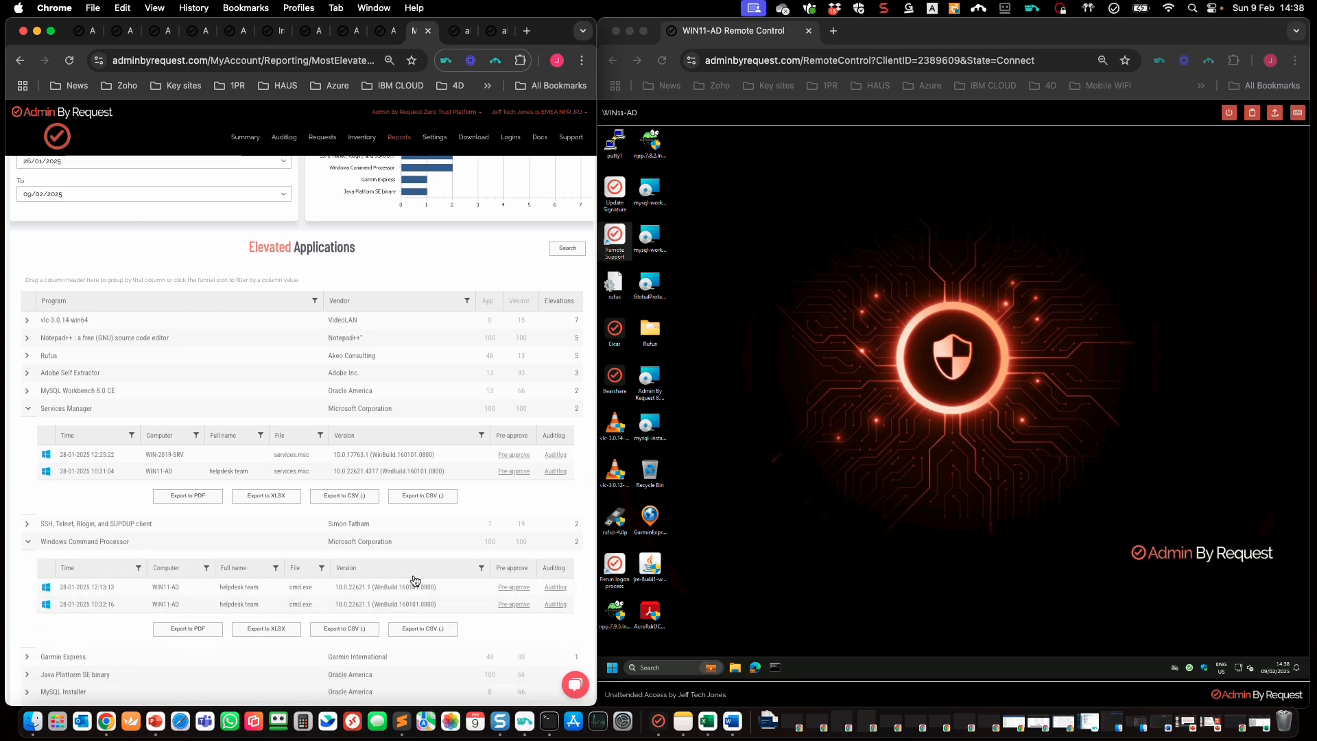
{"action": "left_click", "coordinate": [555, 588]}
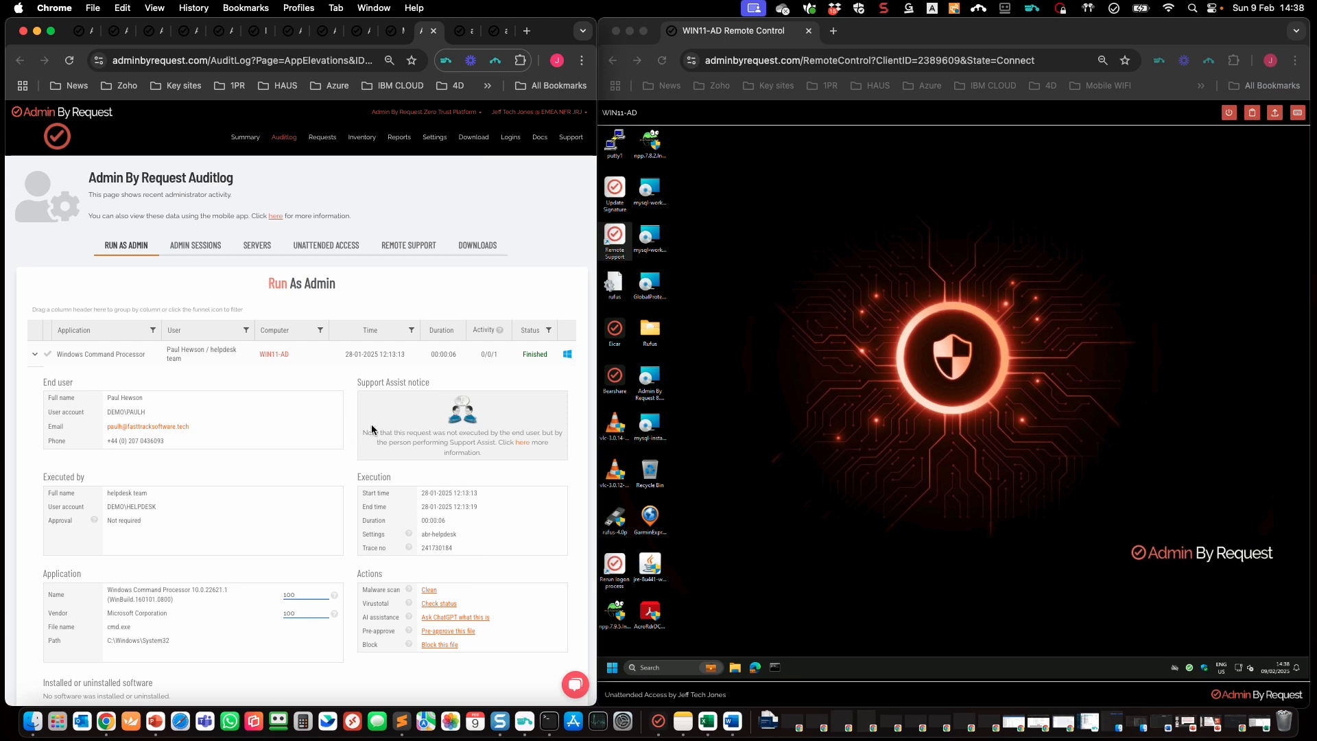
Step: Save a block rule for Windows Command Processor, file name cmd.exe, applied to abr-tier1-app-ctrl
{"action": "scroll", "coordinate": [412, 427], "scroll_direction": "down", "scroll_amount": 2}
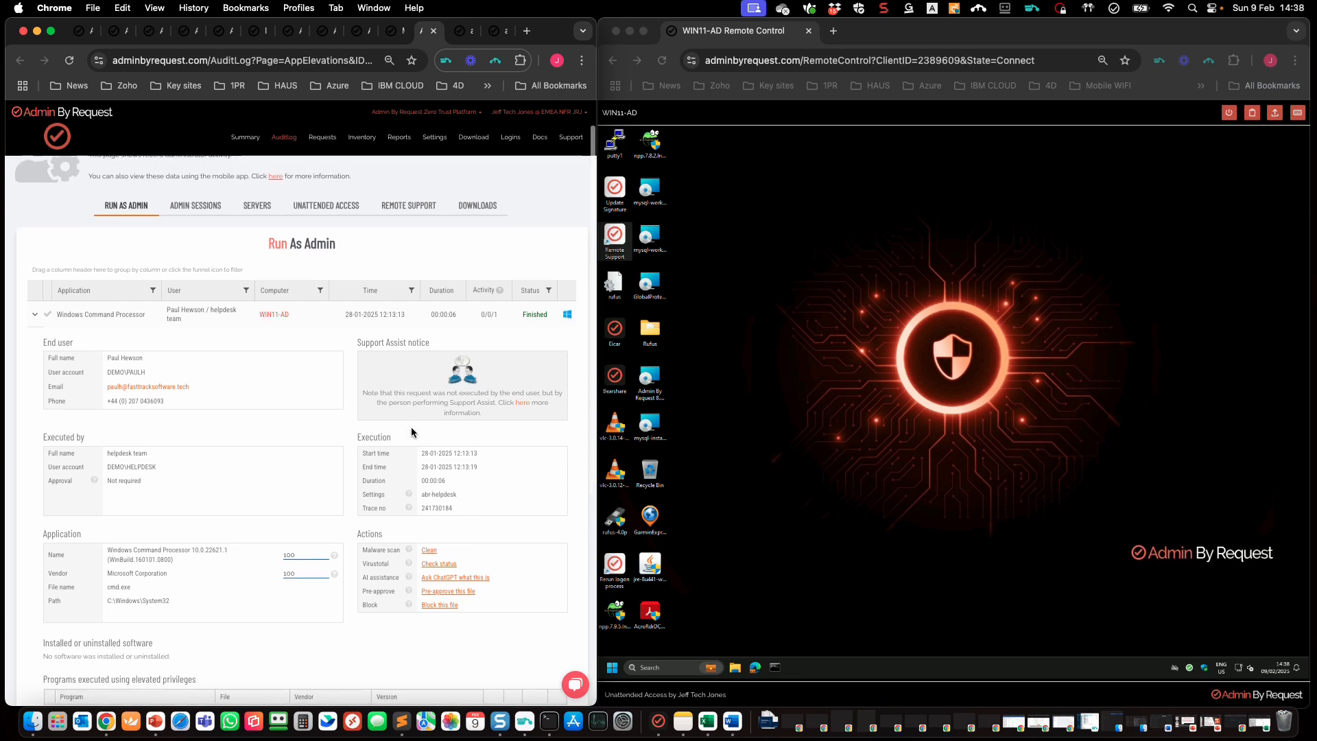
{"action": "left_click", "coordinate": [443, 610]}
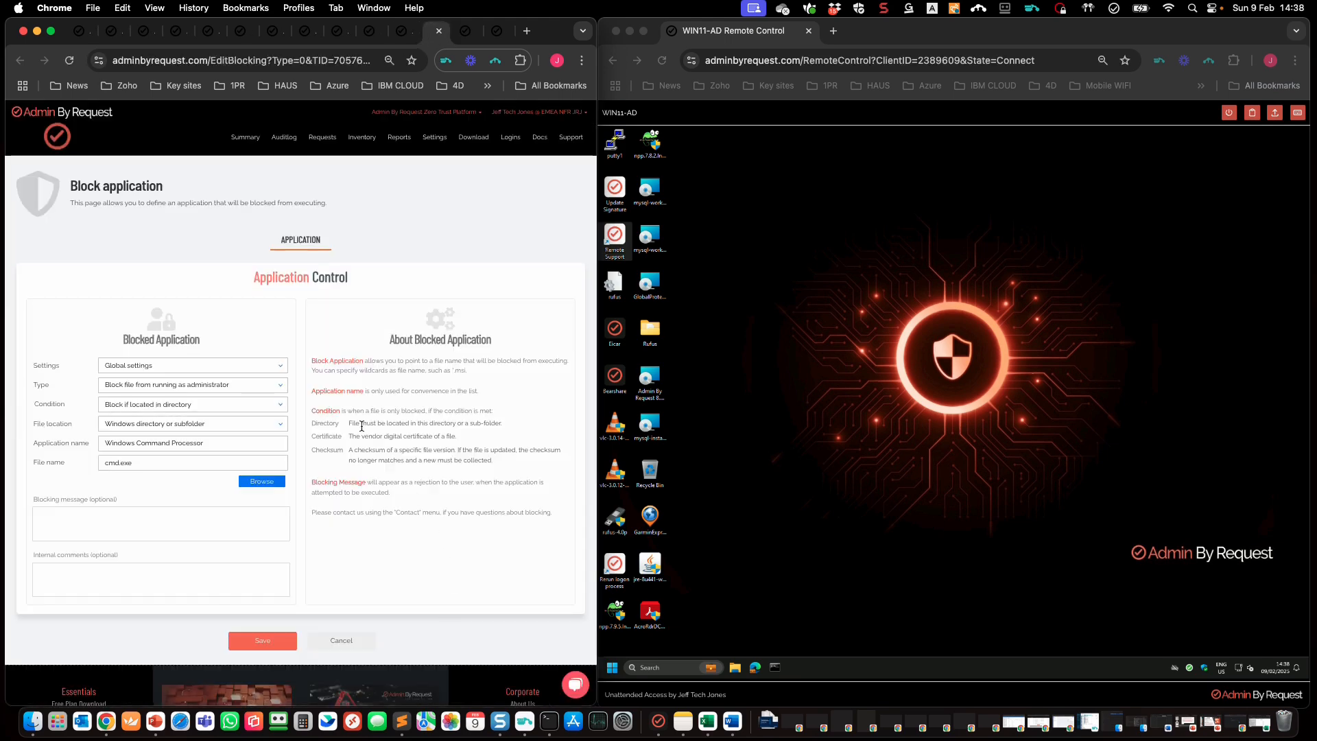
{"action": "left_click", "coordinate": [259, 365]}
{"action": "left_click", "coordinate": [207, 408]}
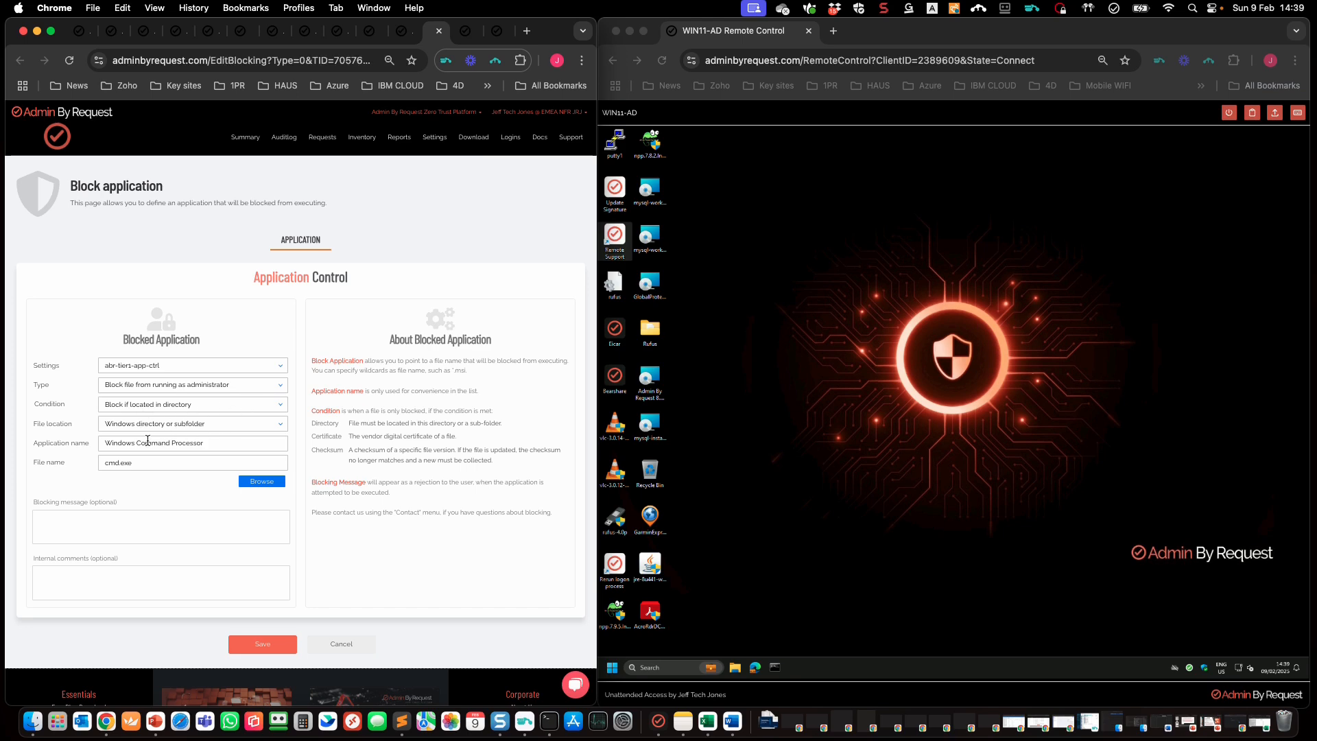
{"action": "left_click_drag", "start_coordinate": [133, 464], "coordinate": [94, 464]}
{"action": "left_click", "coordinate": [170, 492]}
{"action": "left_click", "coordinate": [263, 648]}
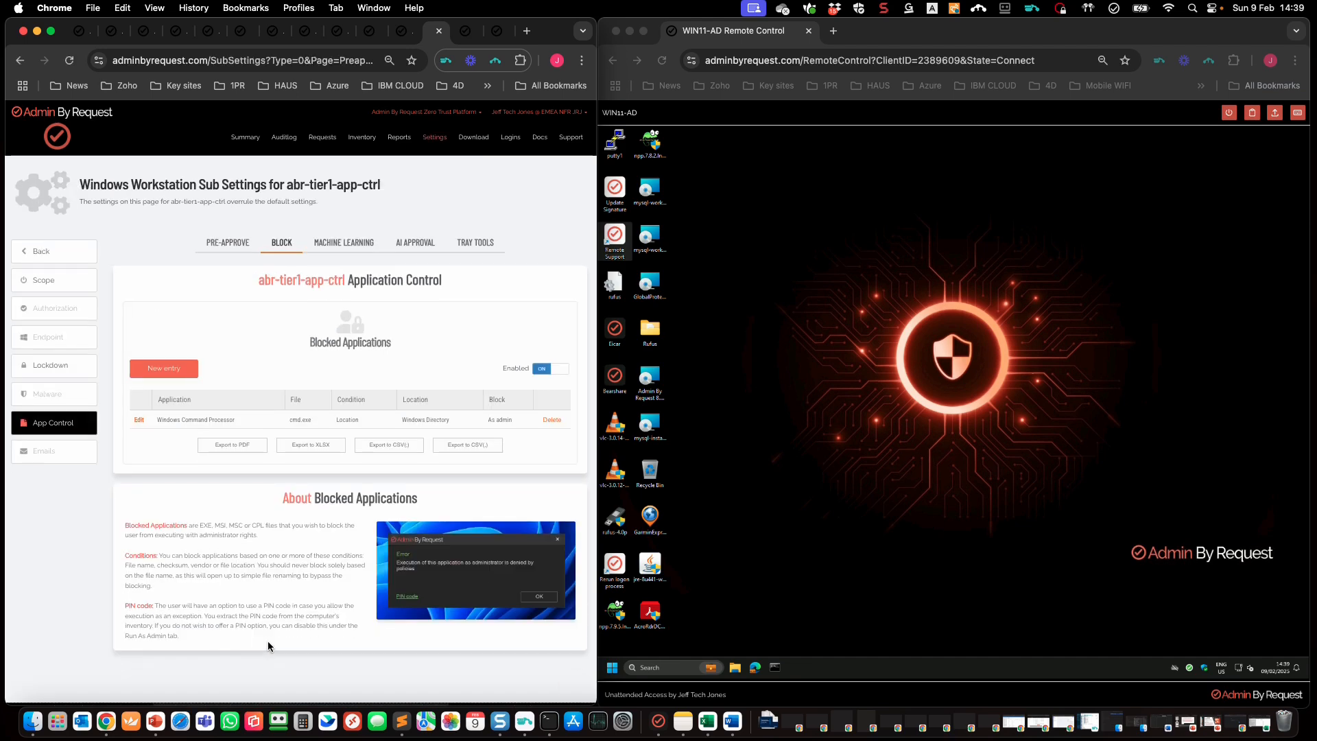
Step: Try running Command Prompt as administrator on the remote PC and dismiss the Access denied message
{"action": "left_click", "coordinate": [837, 603]}
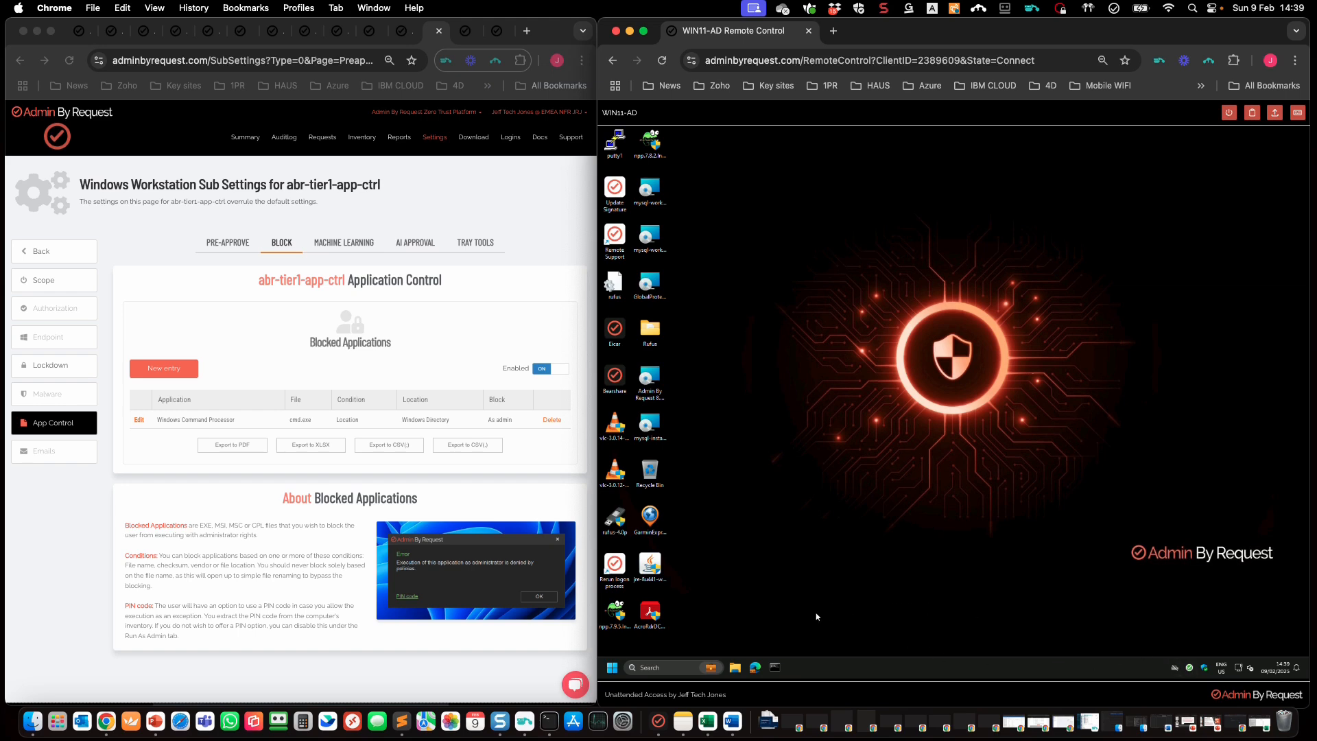
{"action": "right_click", "coordinate": [778, 668]}
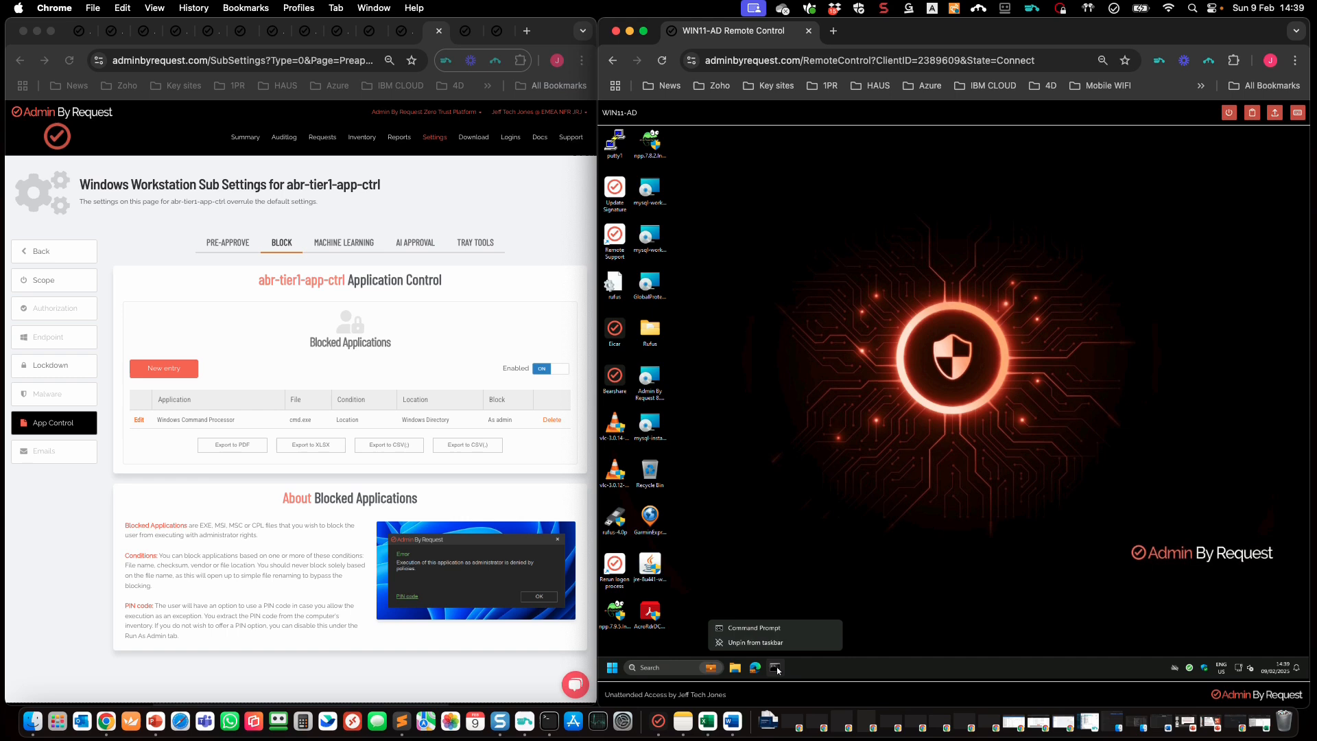
{"action": "right_click", "coordinate": [793, 628]}
{"action": "left_click", "coordinate": [870, 586]}
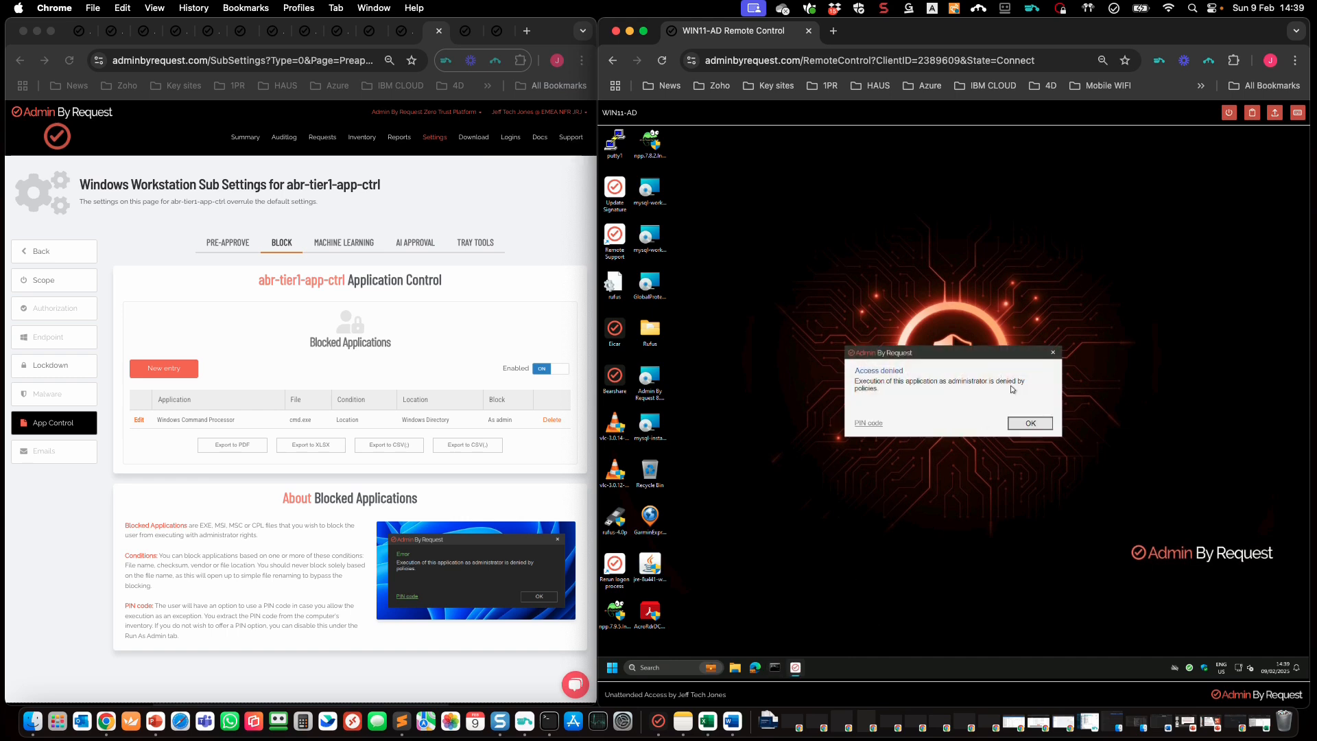
{"action": "left_click", "coordinate": [1031, 424]}
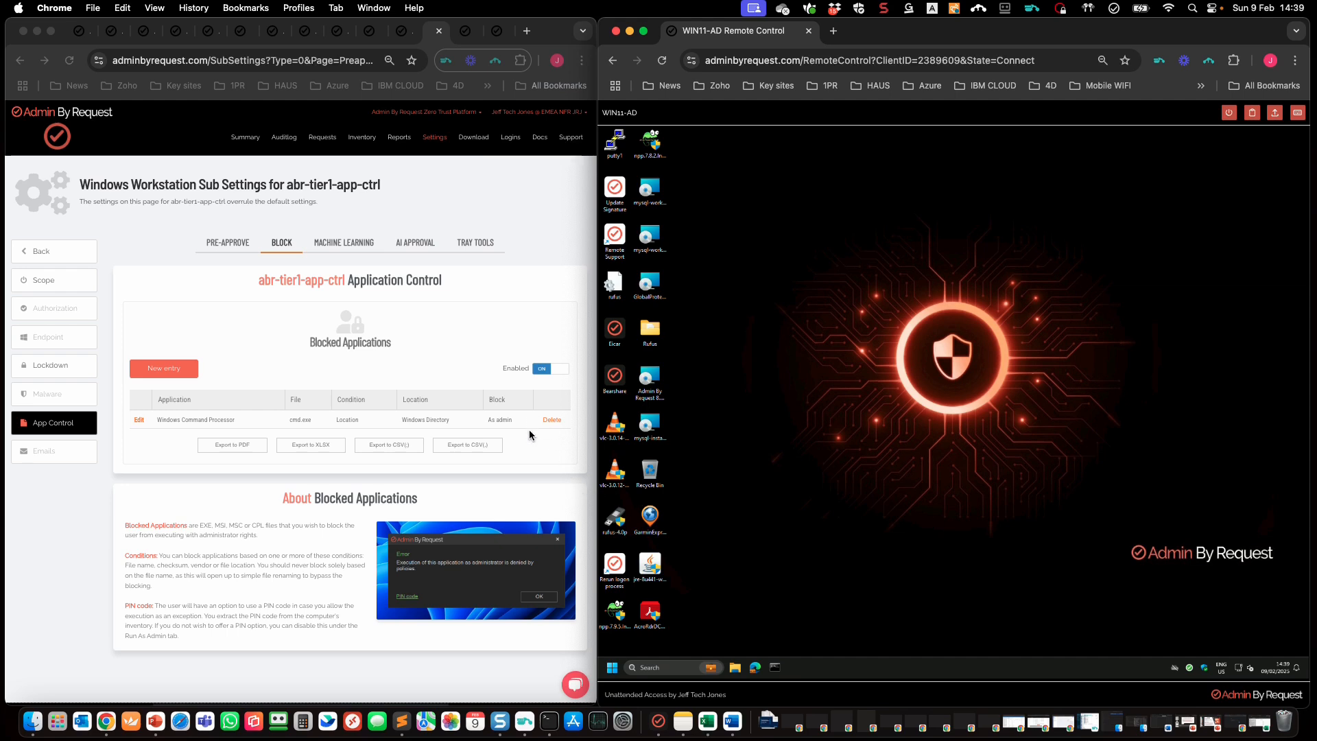
Step: Delete the Windows Command Processor block entry from abr-tier1-app-ctrl
{"action": "left_click", "coordinate": [547, 423]}
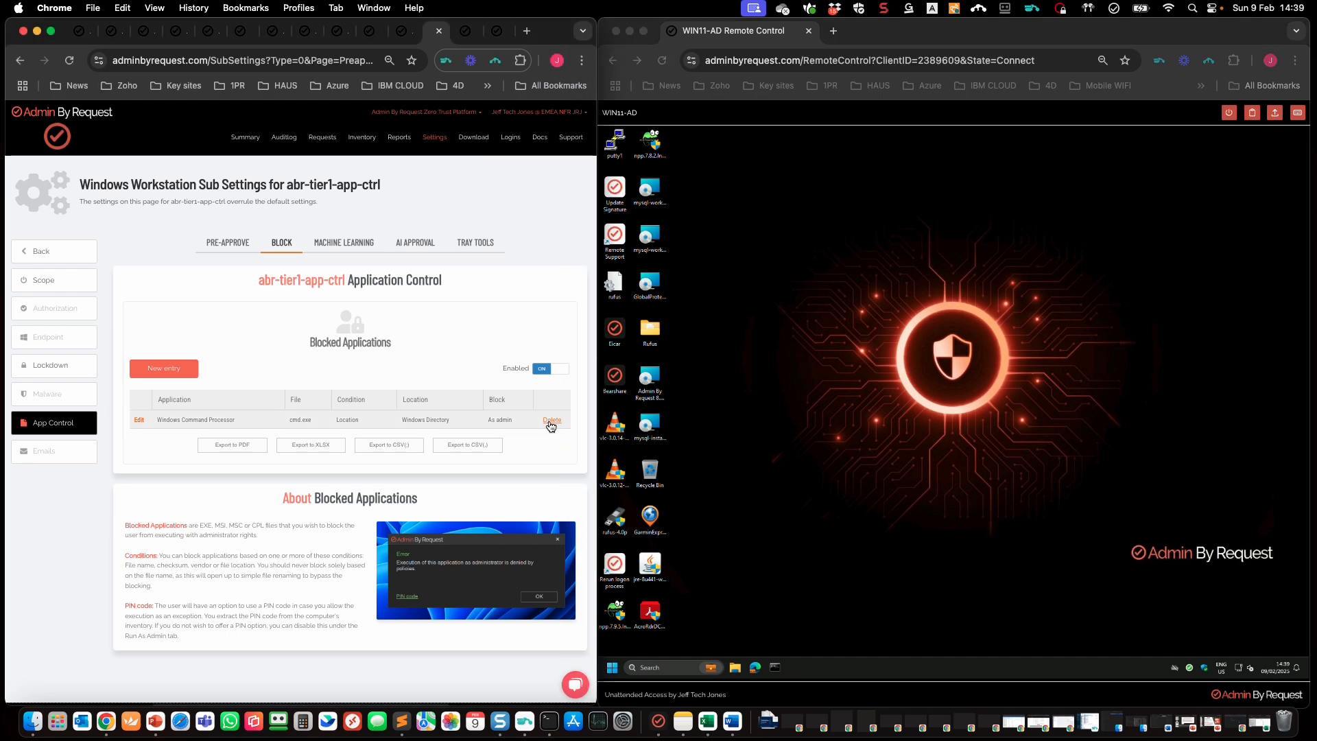
{"action": "left_click", "coordinate": [549, 426]}
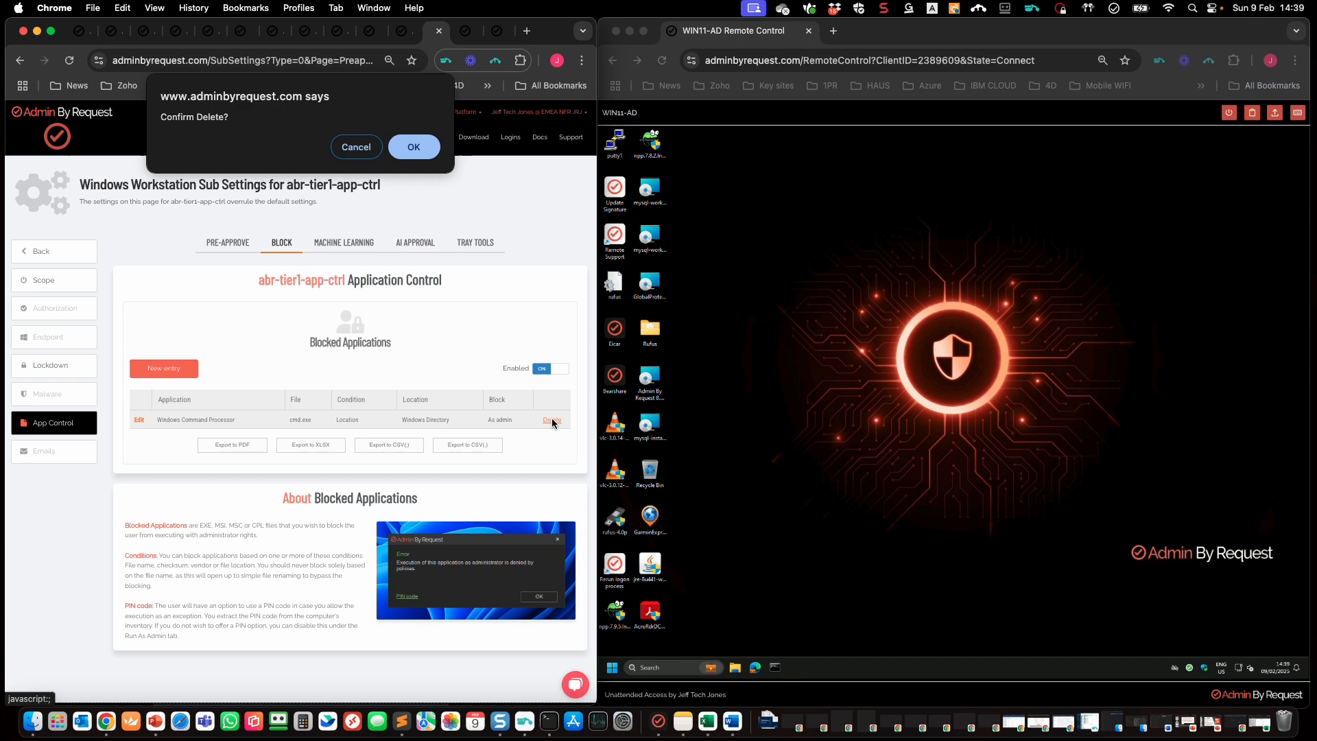
{"action": "left_click", "coordinate": [412, 147]}
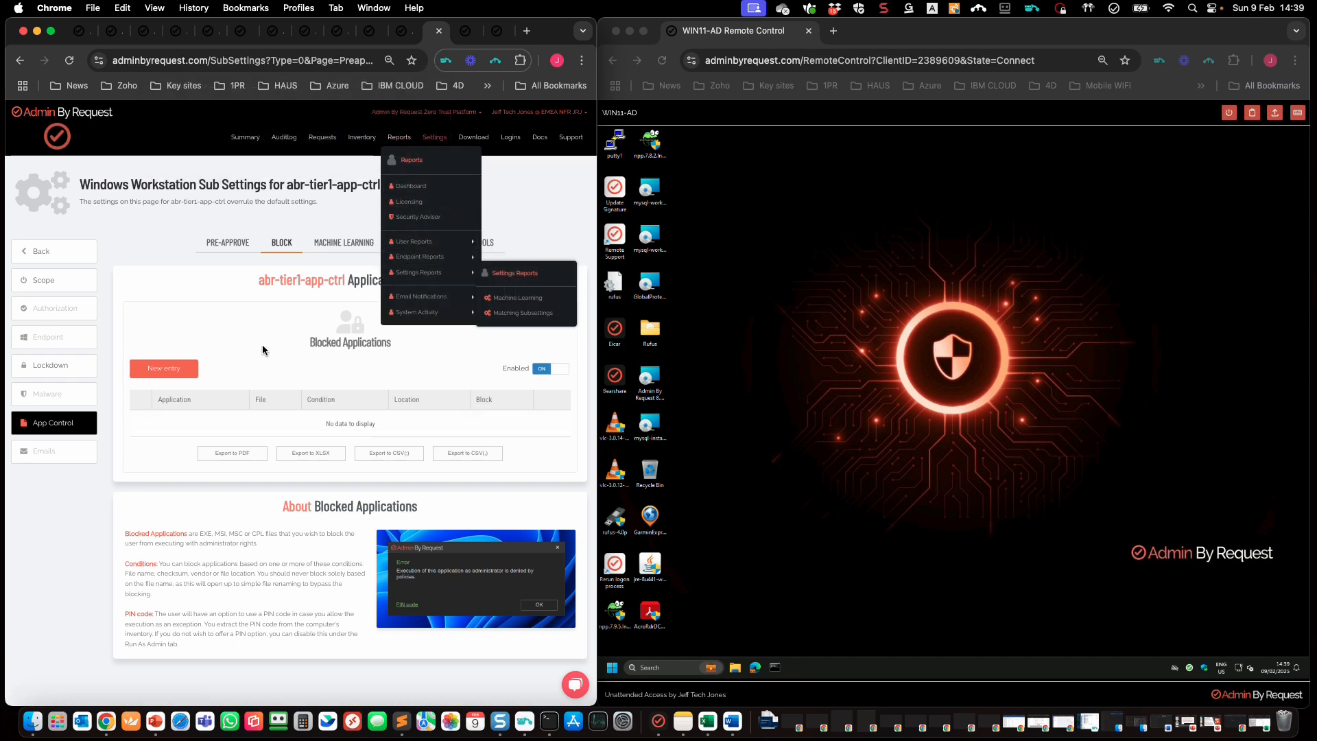
Step: Turn on Deny elevating system files in abr-tier1-app-ctrl Lockdown and save it
{"action": "left_click", "coordinate": [53, 366]}
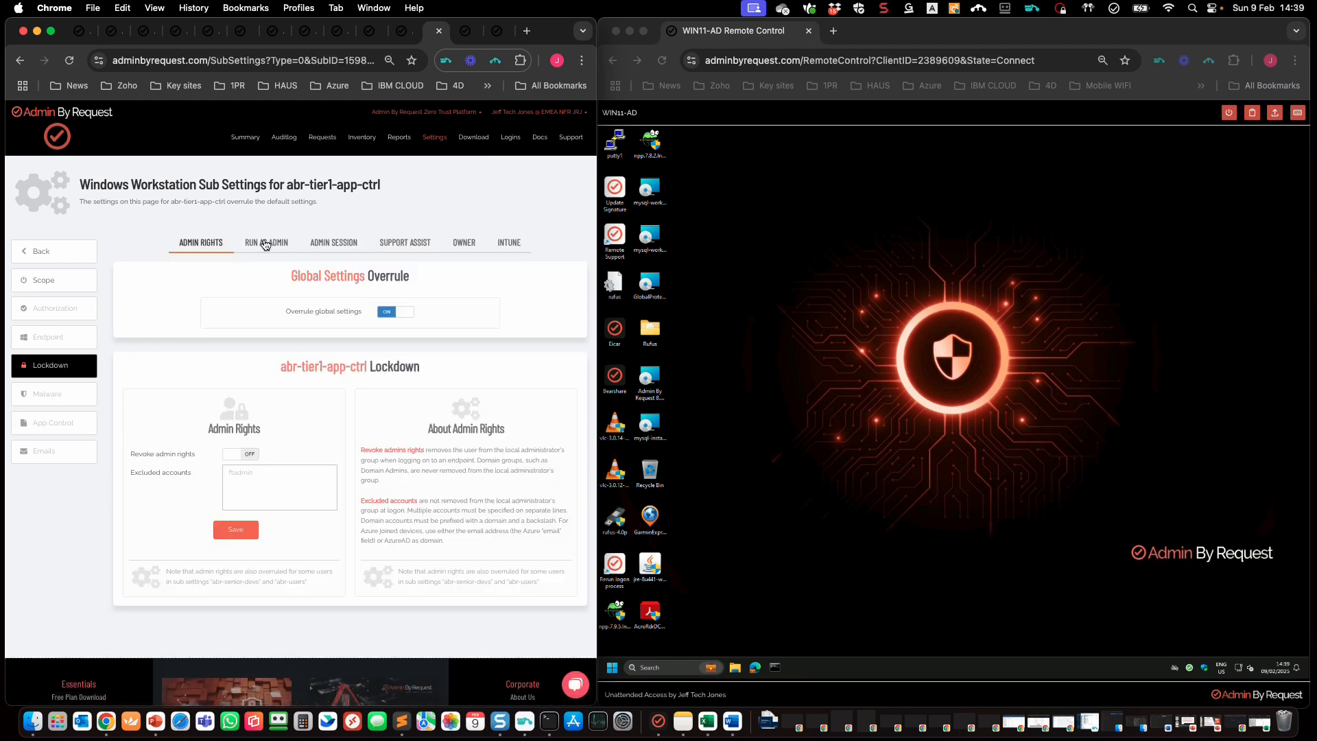
{"action": "left_click", "coordinate": [266, 246]}
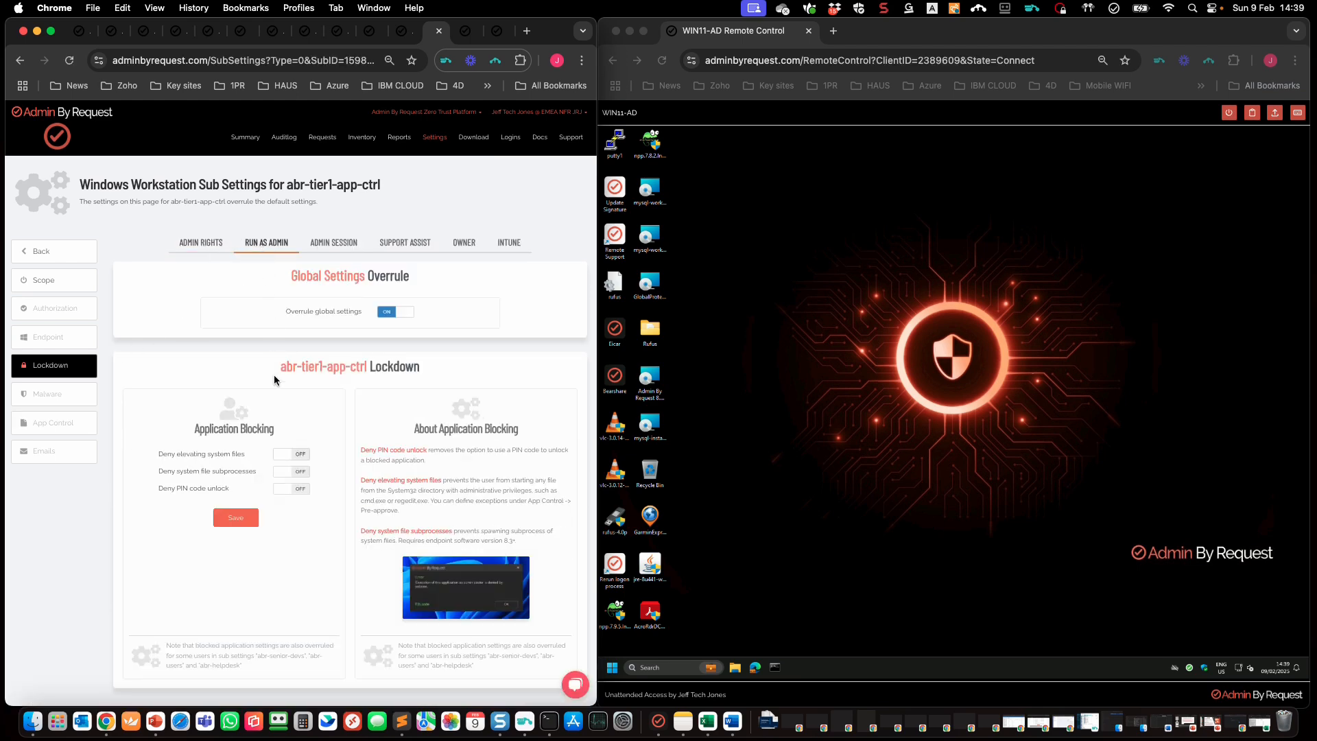
{"action": "left_click", "coordinate": [285, 454]}
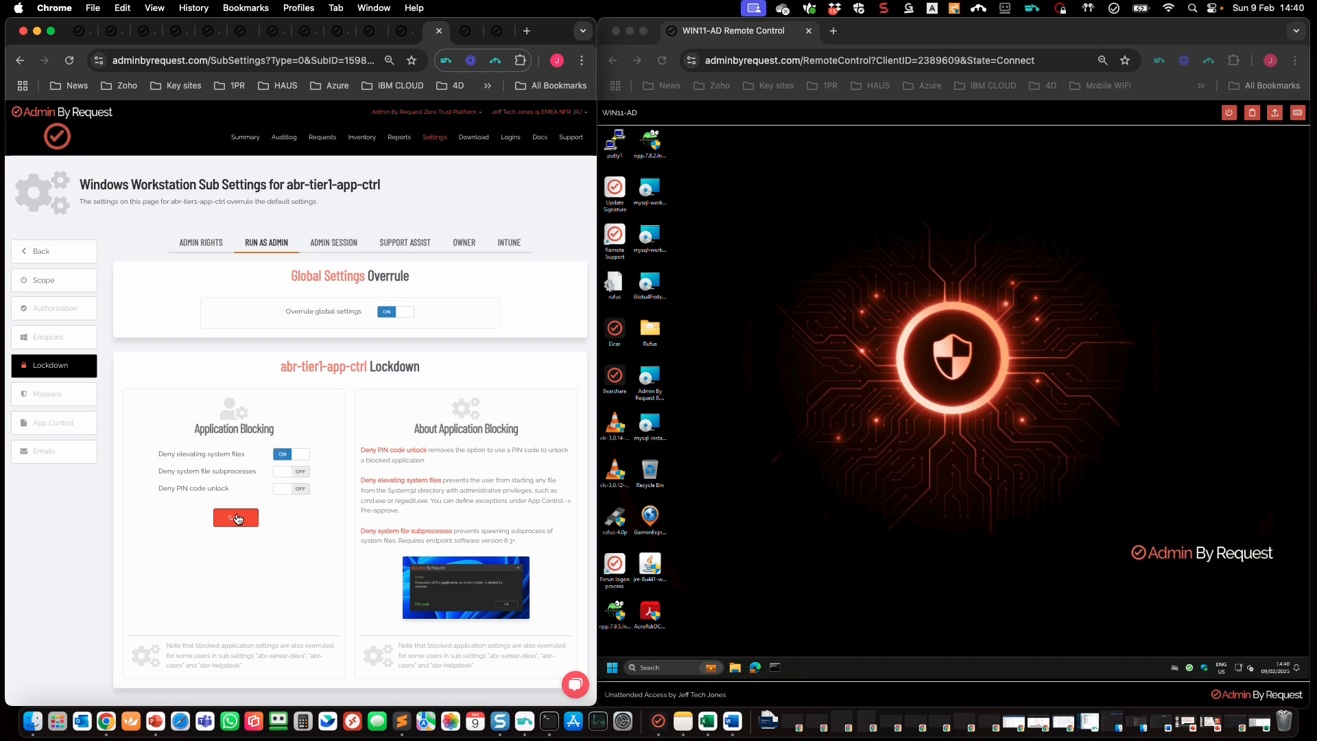
{"action": "left_click", "coordinate": [242, 520]}
{"action": "left_click", "coordinate": [845, 509]}
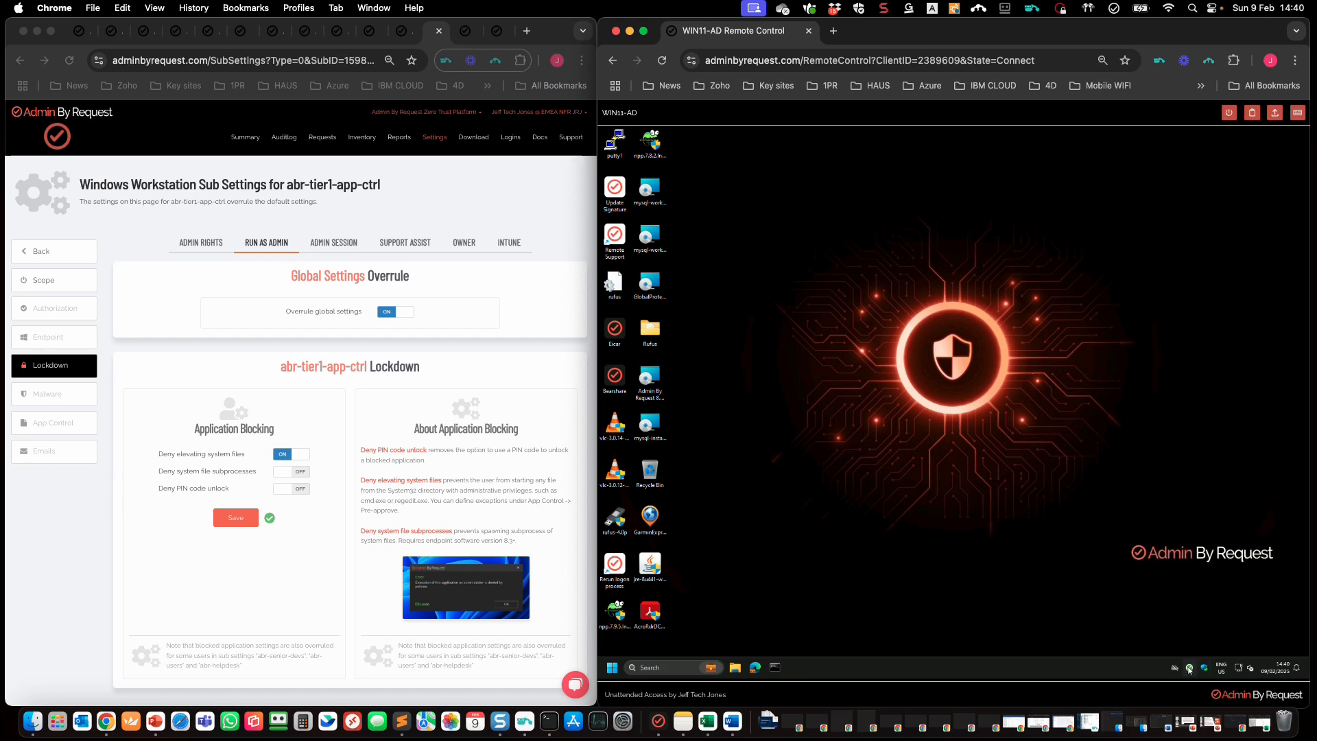
{"action": "right_click", "coordinate": [775, 668]}
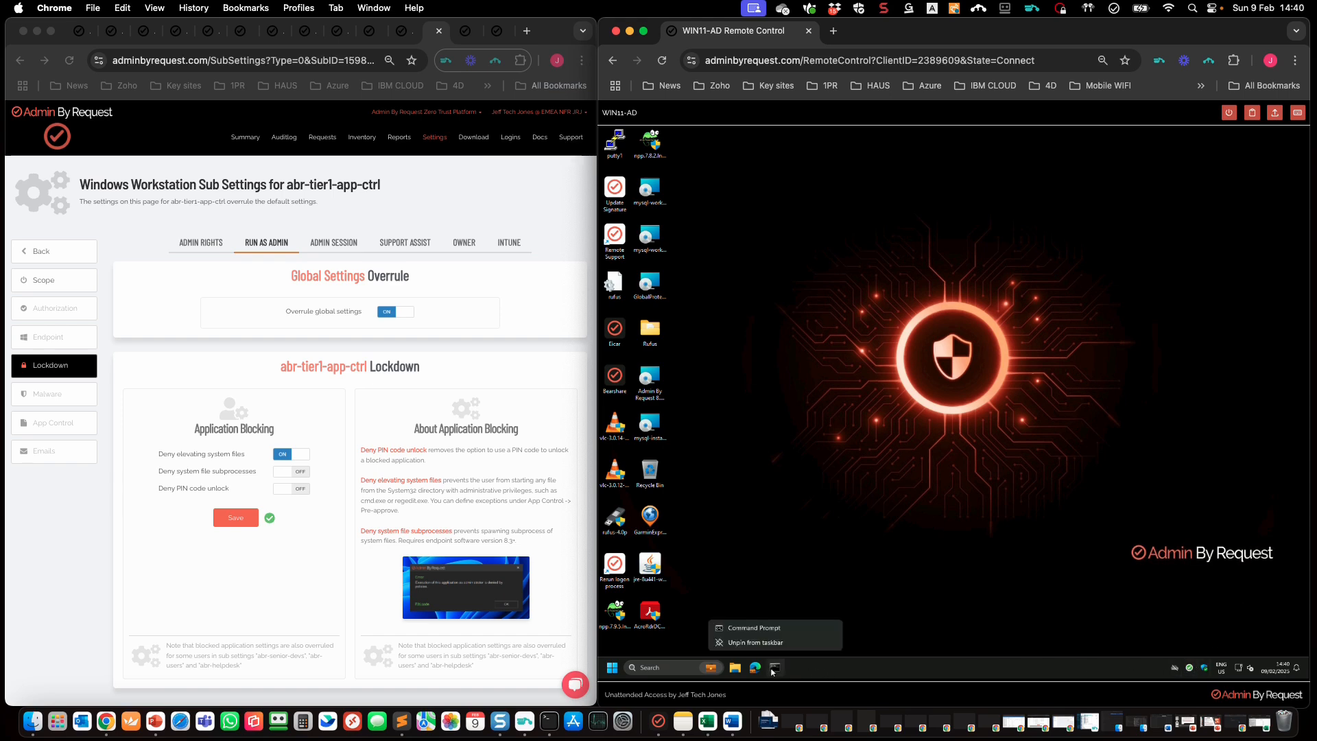
{"action": "right_click", "coordinate": [794, 630]}
{"action": "left_click", "coordinate": [854, 588]}
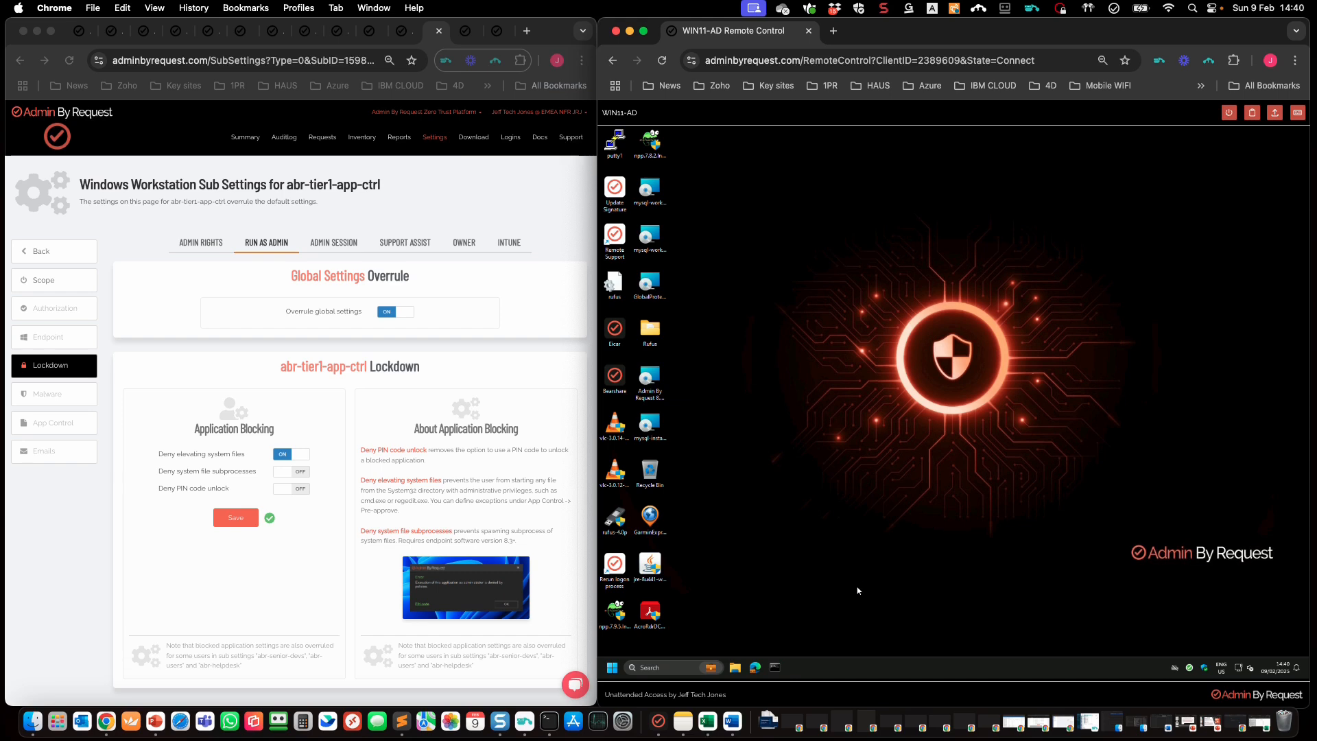
{"action": "left_click", "coordinate": [1014, 427]}
{"action": "left_click", "coordinate": [664, 663]}
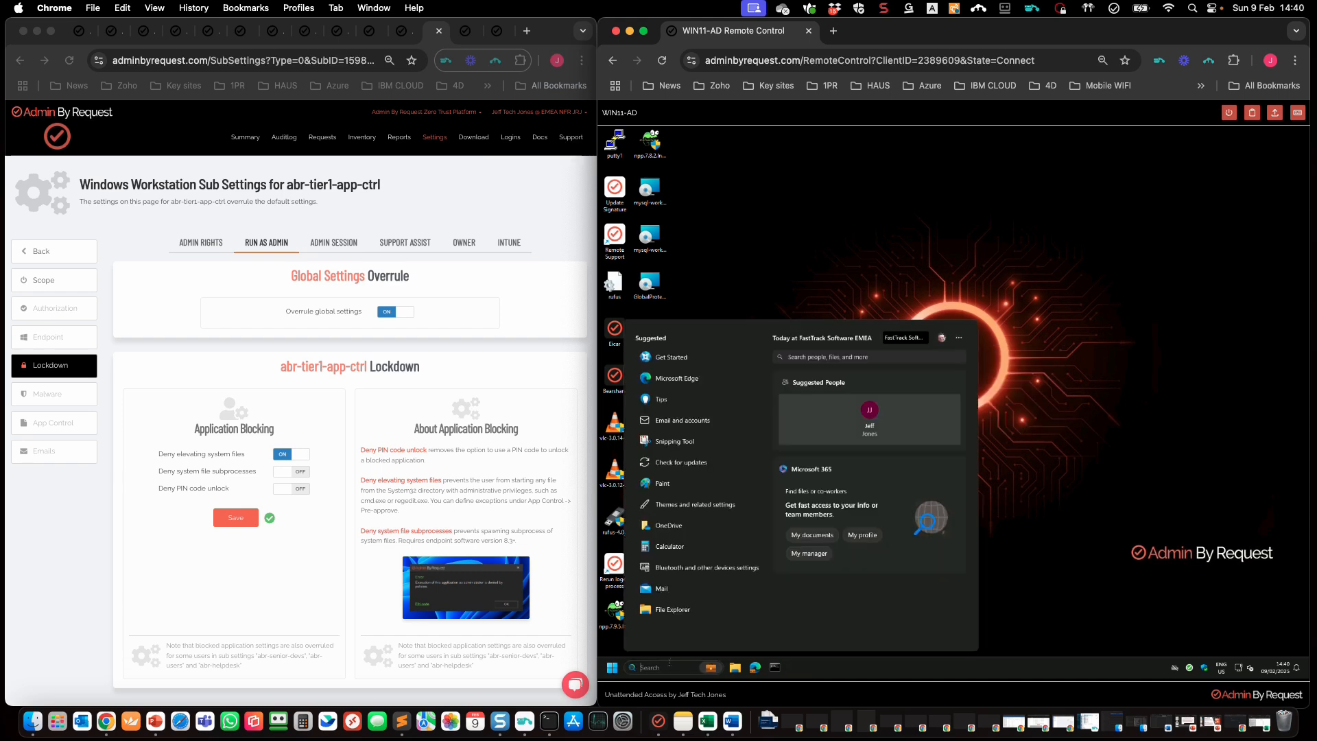
{"action": "type", "text": "power"}
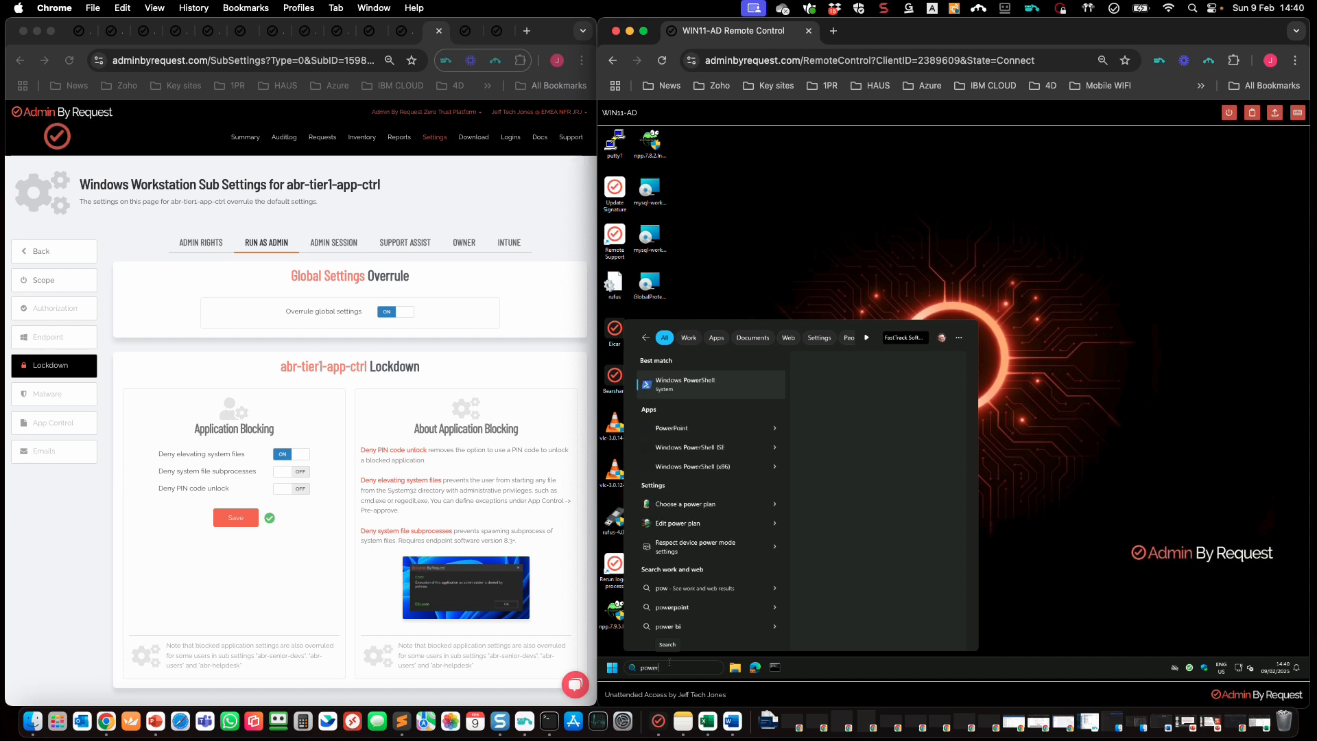
{"action": "right_click", "coordinate": [760, 391]}
{"action": "left_click", "coordinate": [801, 401]}
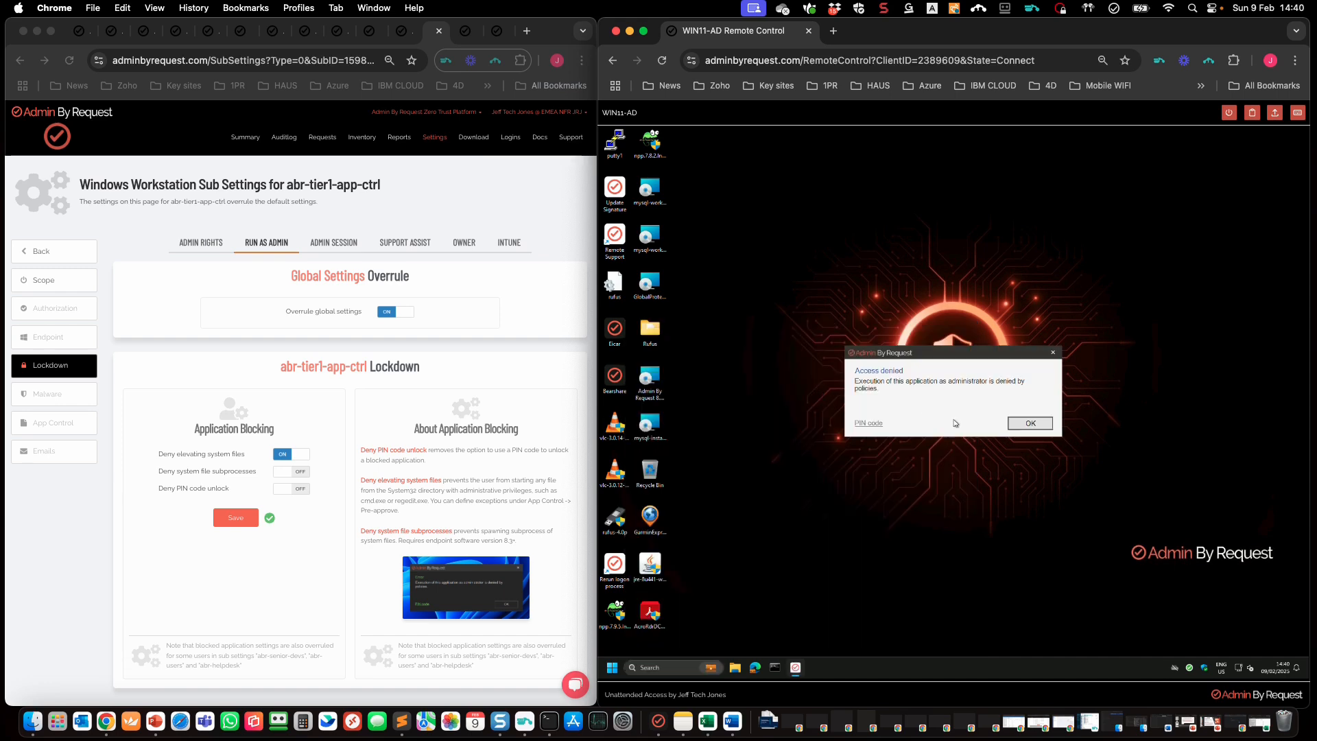
{"action": "left_click", "coordinate": [1033, 425]}
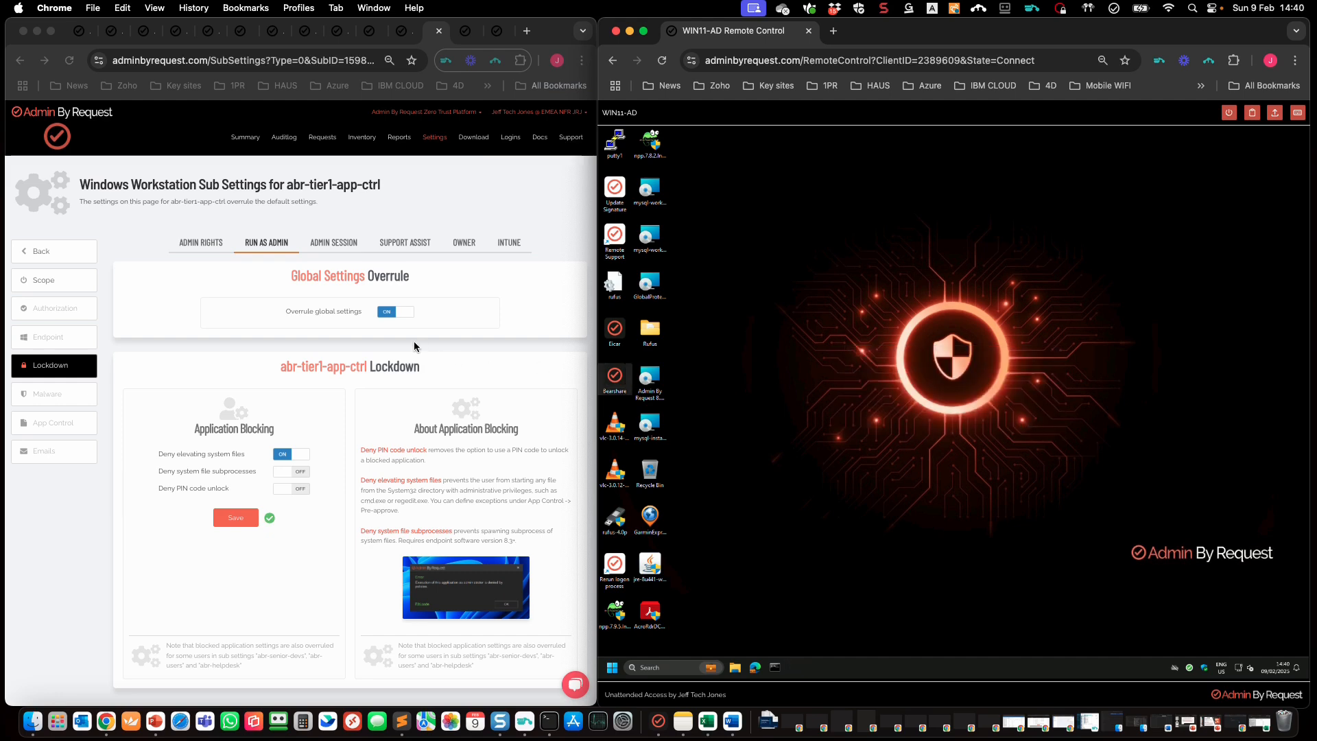
Step: Filter the Auditlog's Application column by 'java' to Java Platform SE binary and expand the record
{"action": "left_click", "coordinate": [64, 422]}
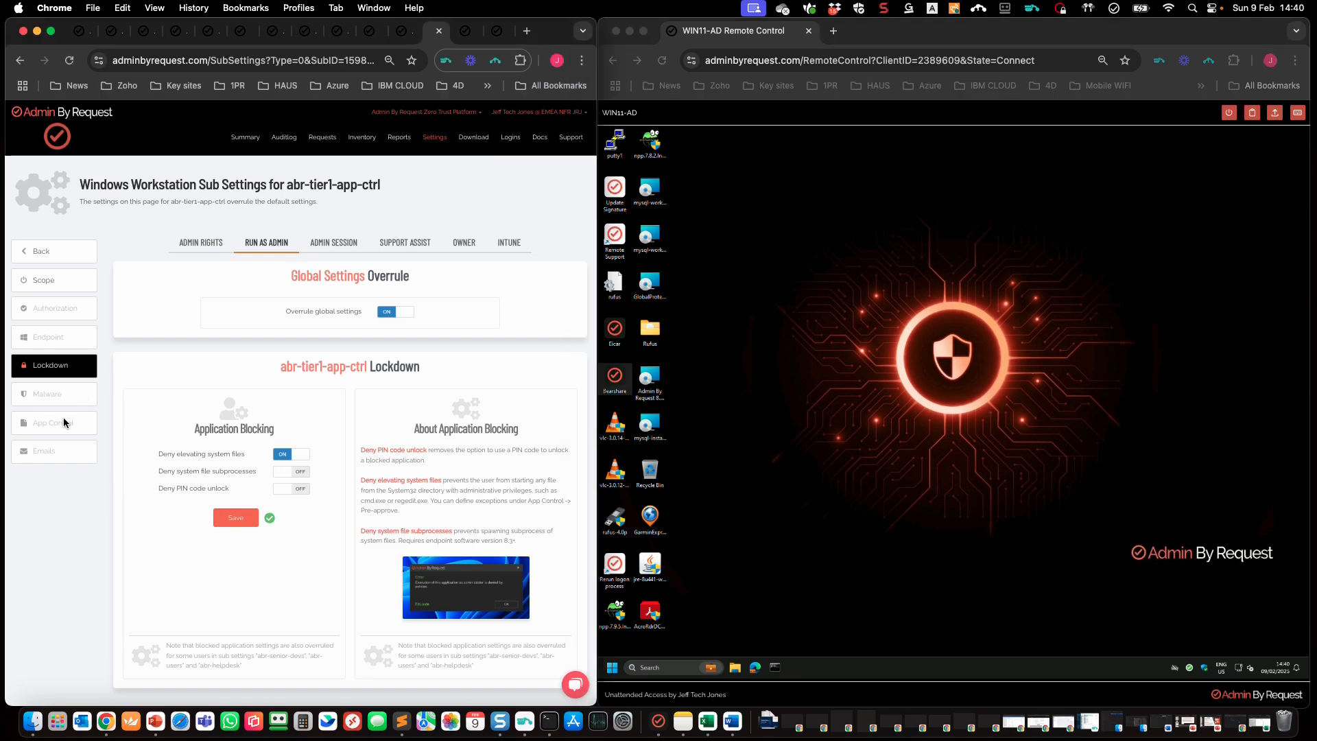
{"action": "left_click", "coordinate": [68, 420]}
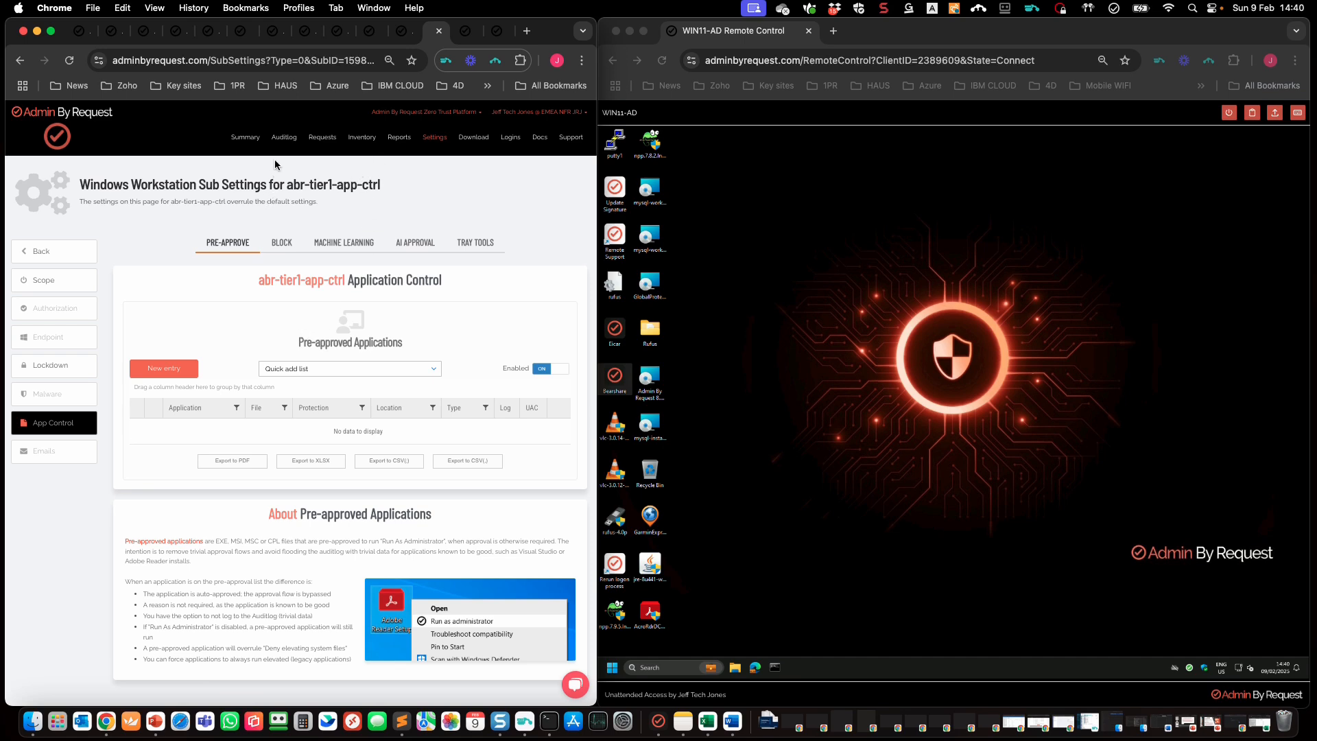
{"action": "left_click", "coordinate": [286, 138]}
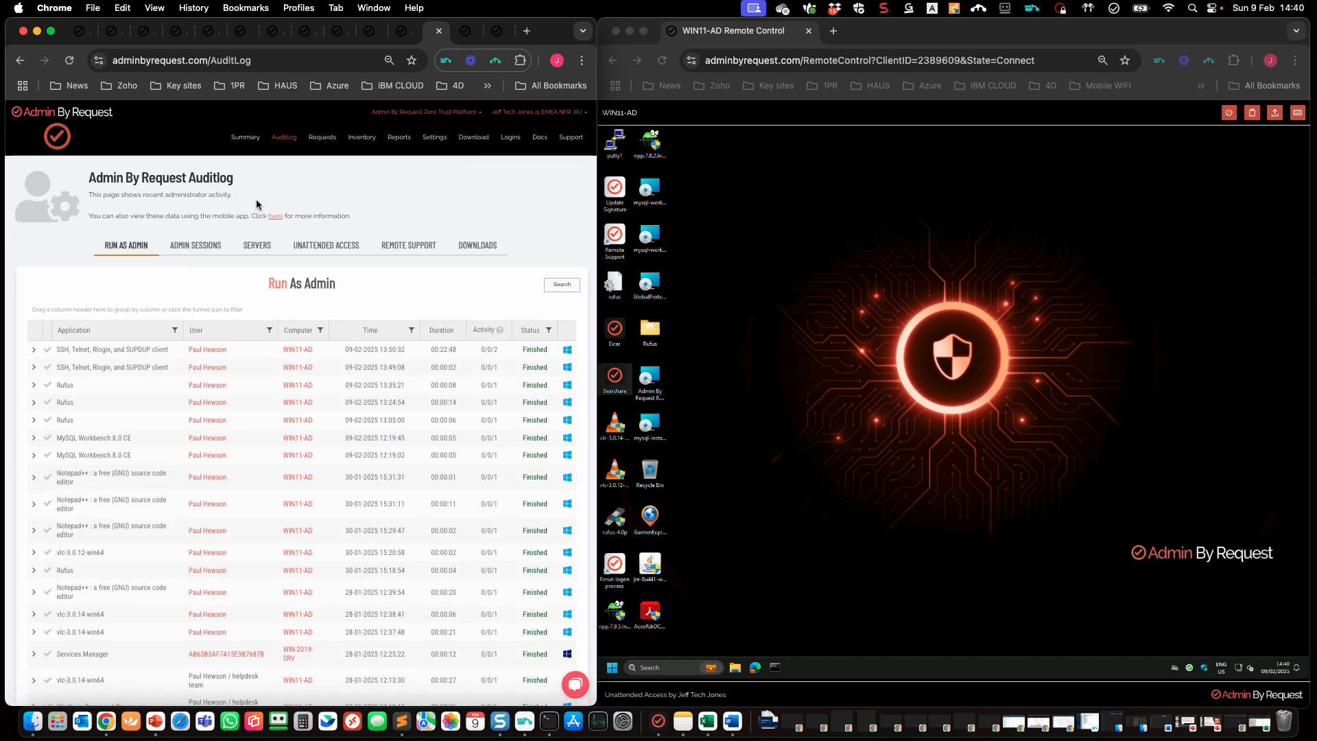
{"action": "scroll", "coordinate": [165, 443], "scroll_direction": "down", "scroll_amount": 5}
{"action": "left_click", "coordinate": [173, 330]}
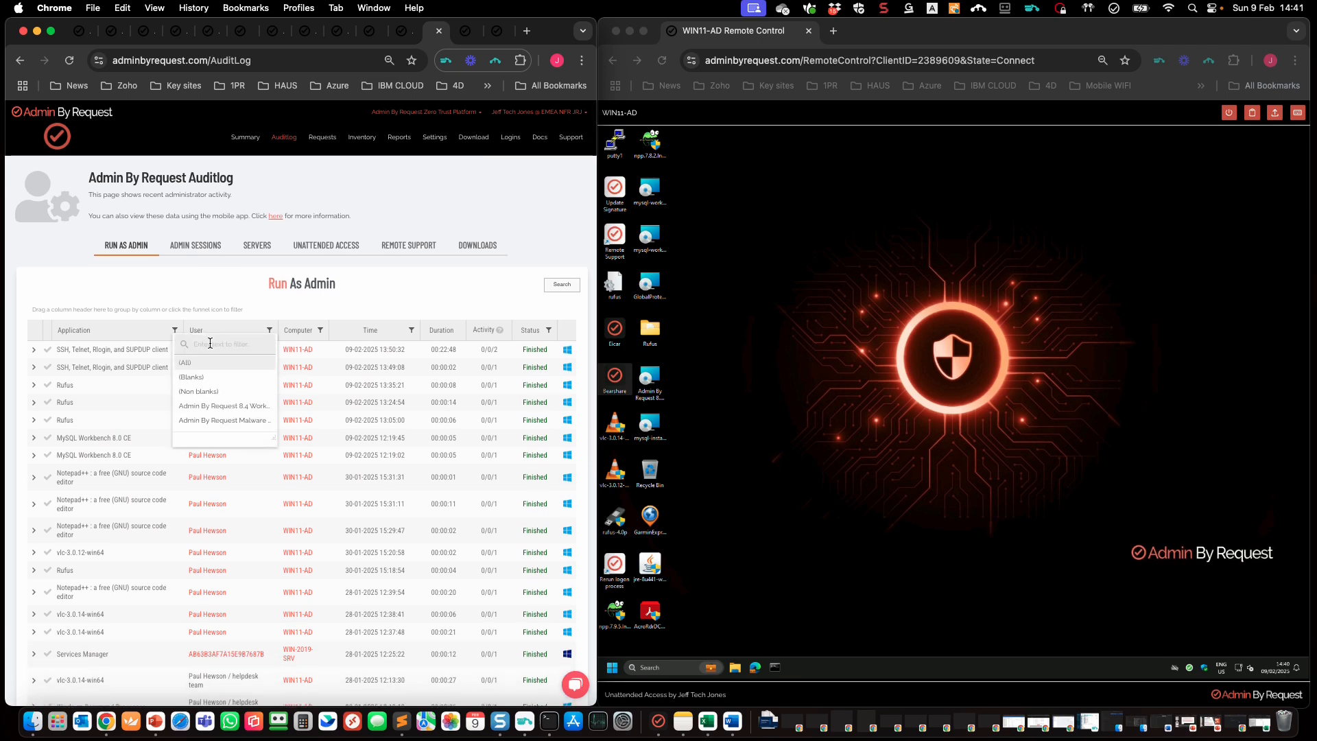
{"action": "type", "text": "java"}
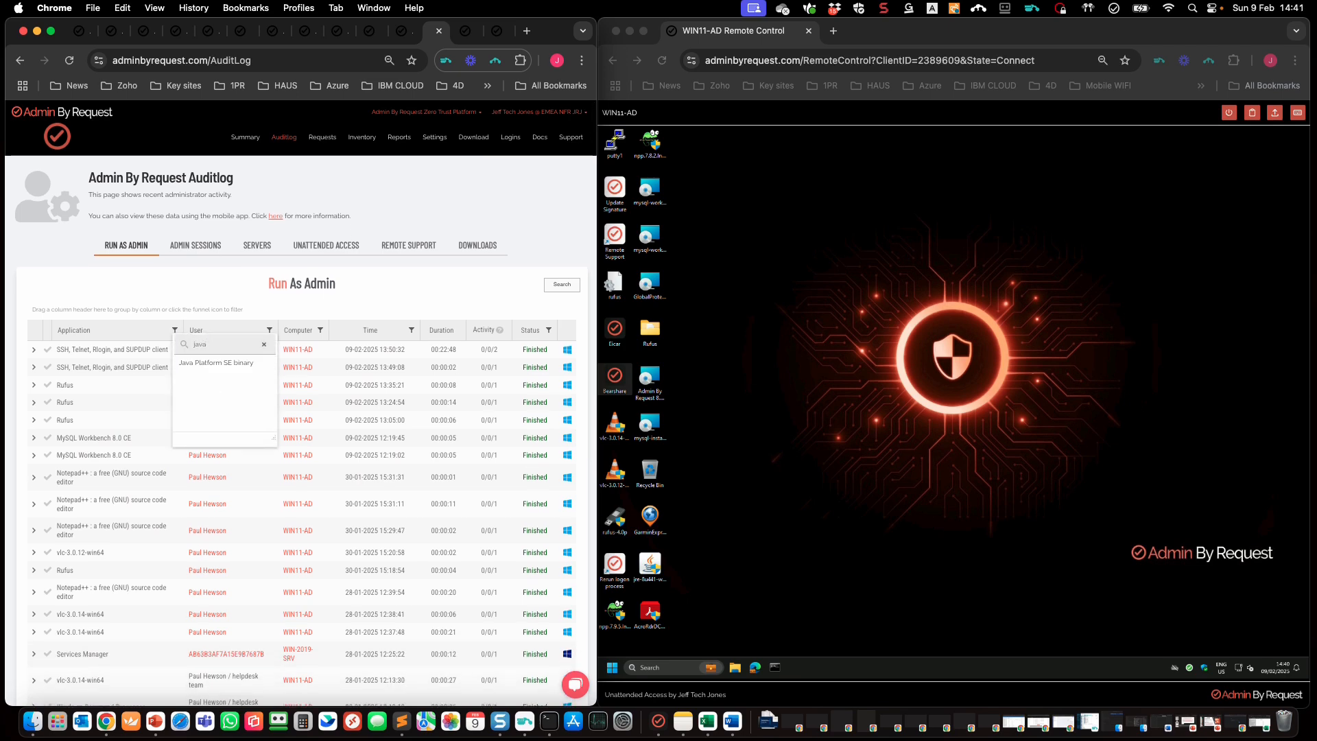
{"action": "left_click", "coordinate": [211, 364]}
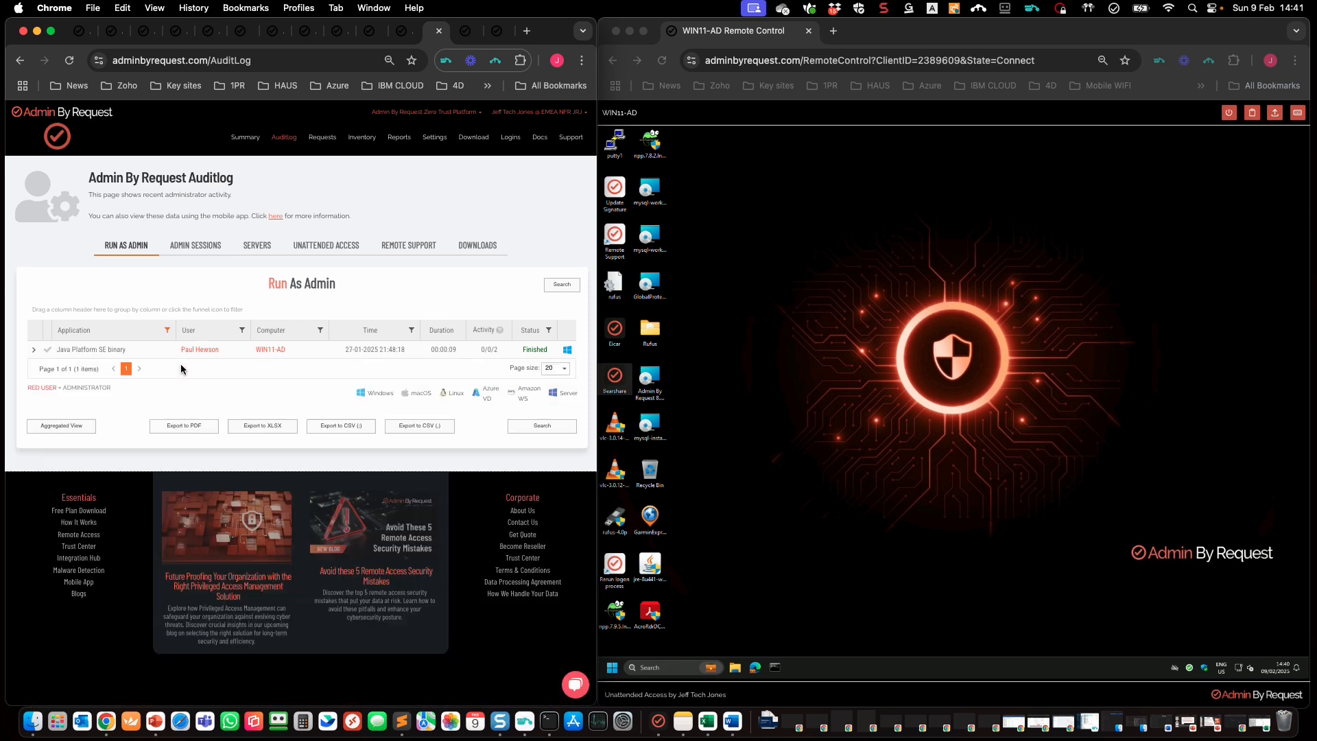
{"action": "left_click", "coordinate": [33, 350]}
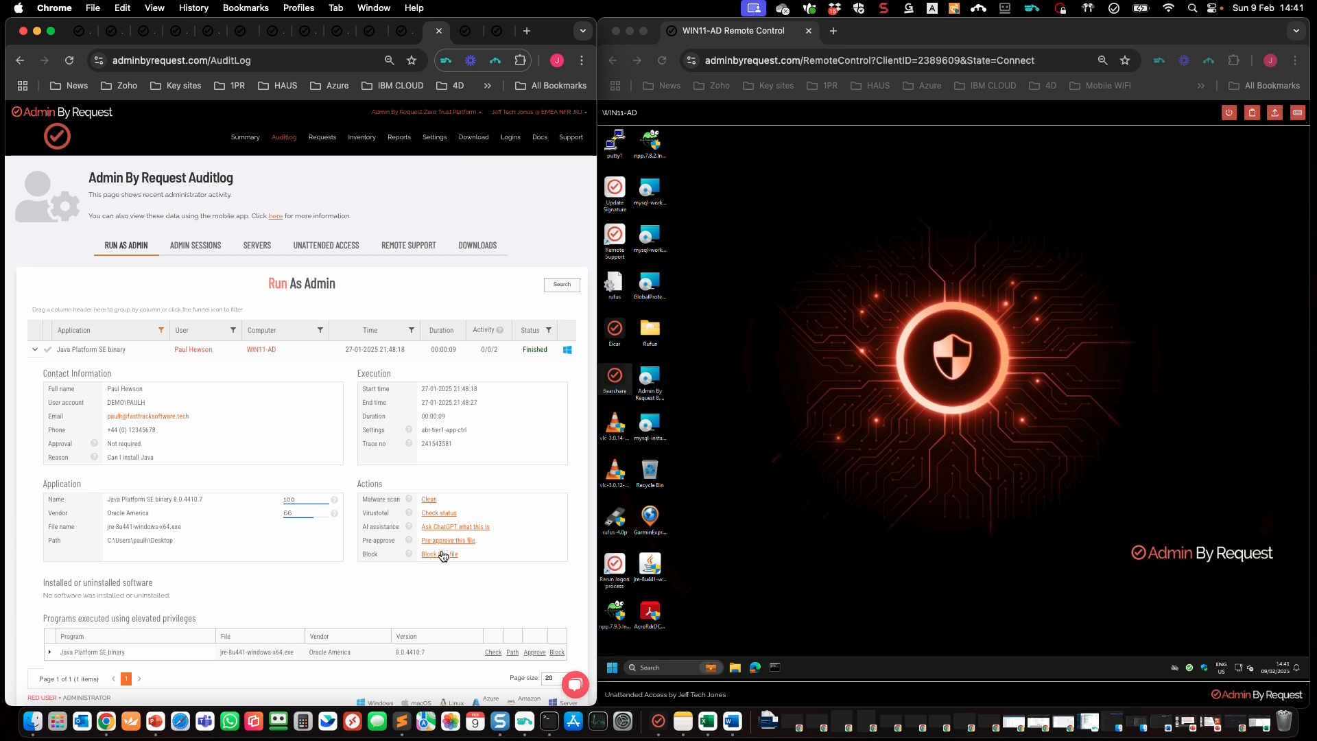
Step: Save a rule blocking Java Platform SE binary for abr-tier1-app-ctrl when its checksum matches
{"action": "left_click", "coordinate": [443, 554]}
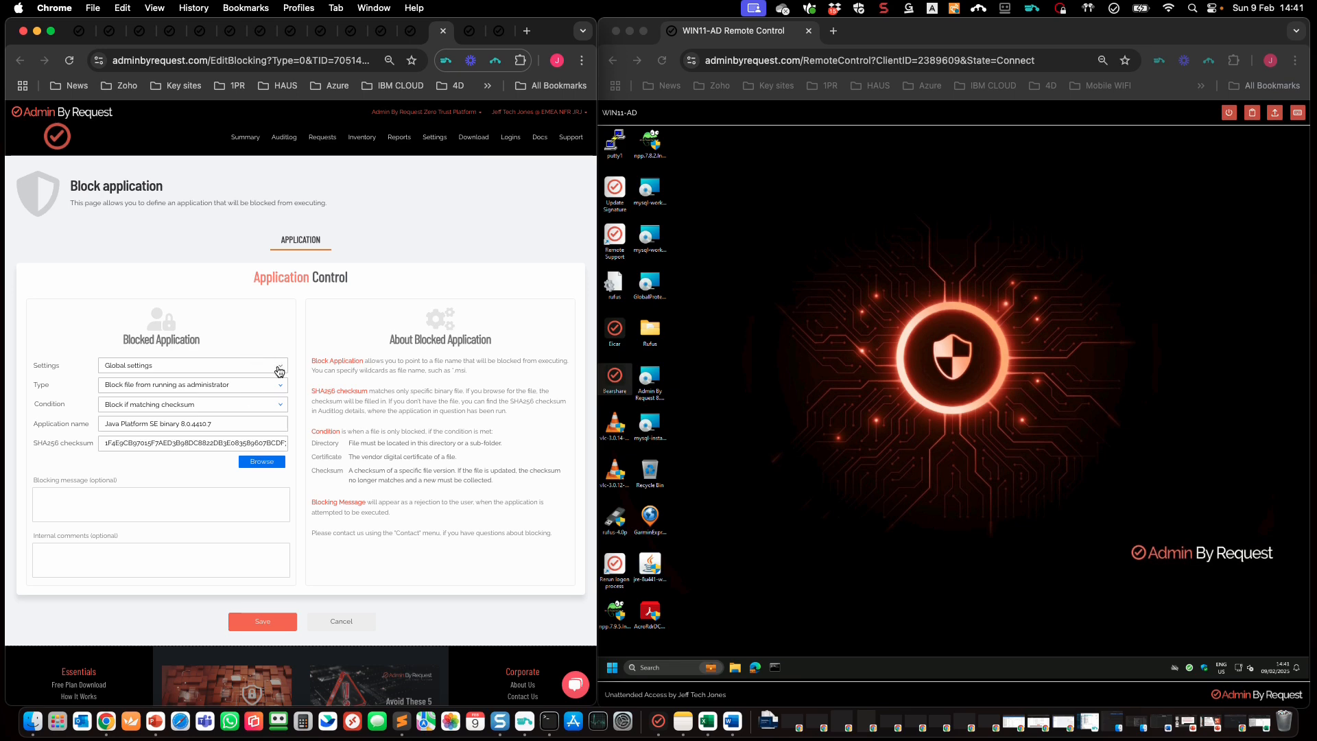
{"action": "left_click", "coordinate": [277, 367]}
{"action": "left_click", "coordinate": [226, 409]}
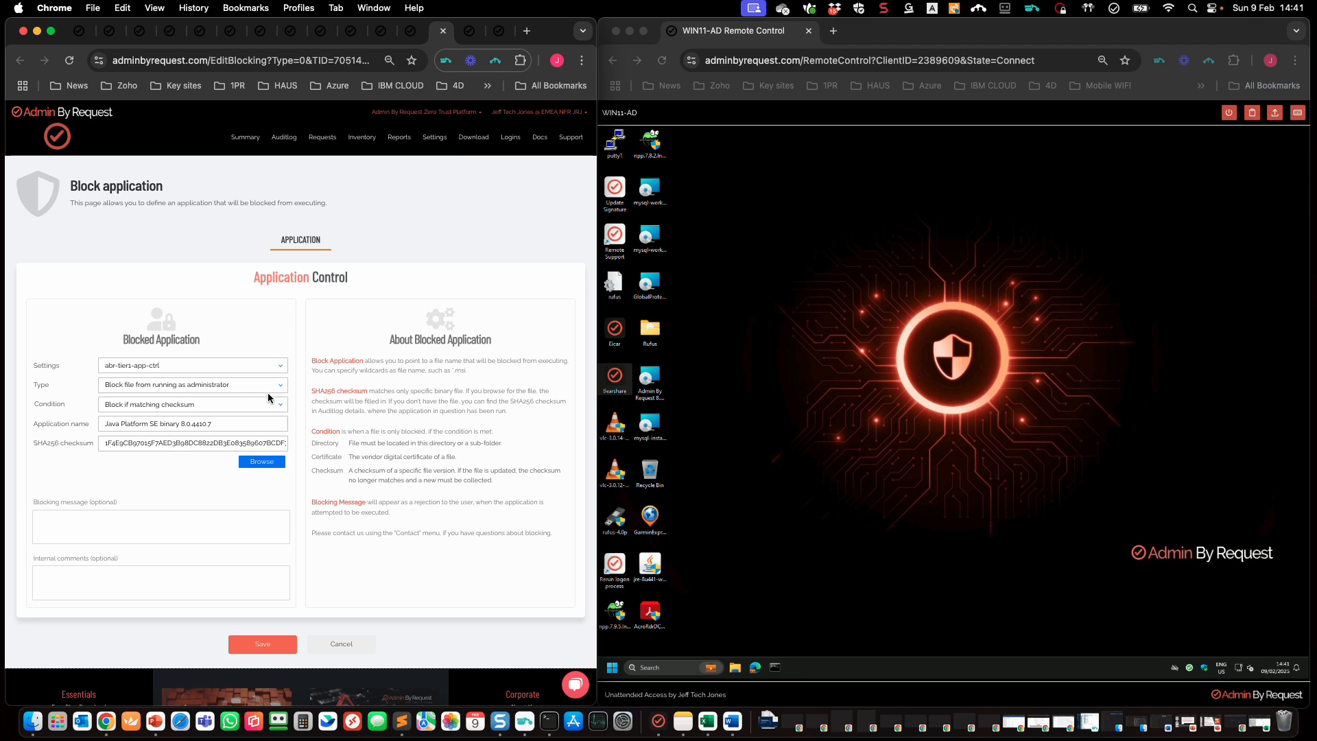
{"action": "left_click", "coordinate": [267, 404]}
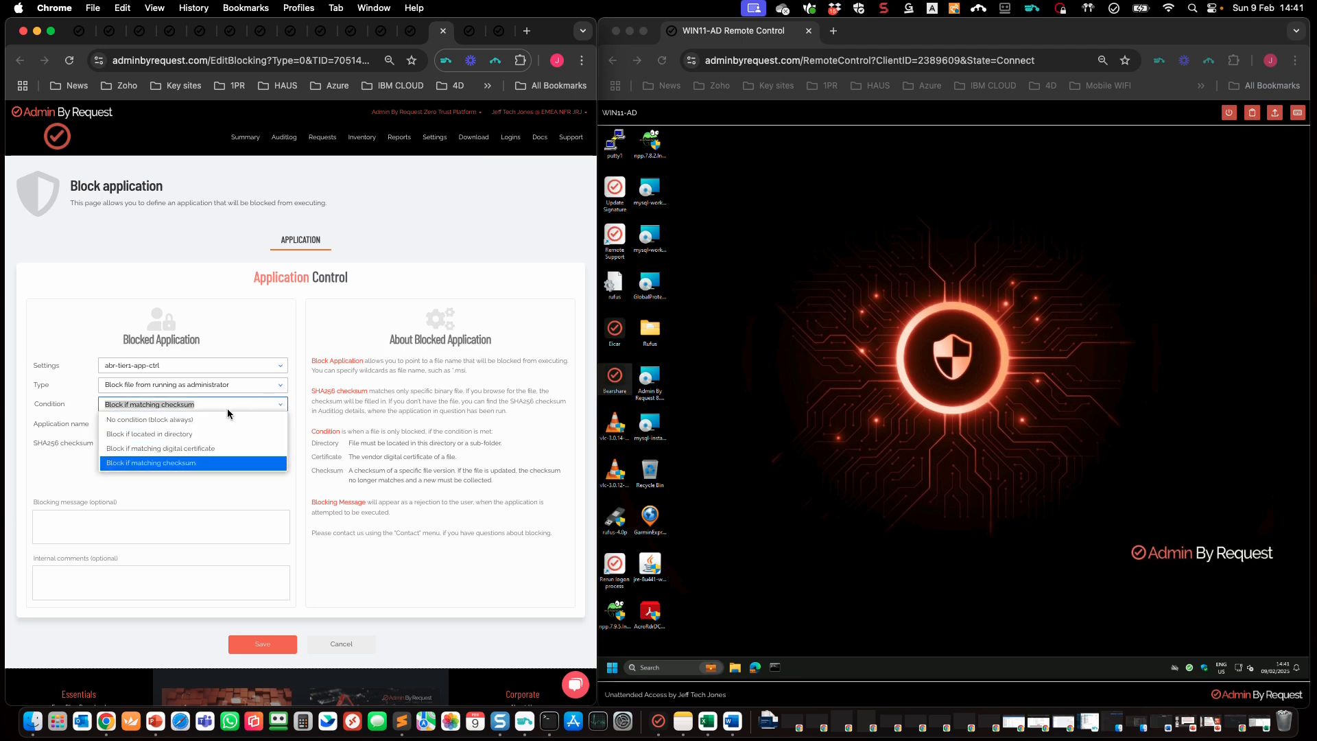
{"action": "left_click", "coordinate": [217, 465]}
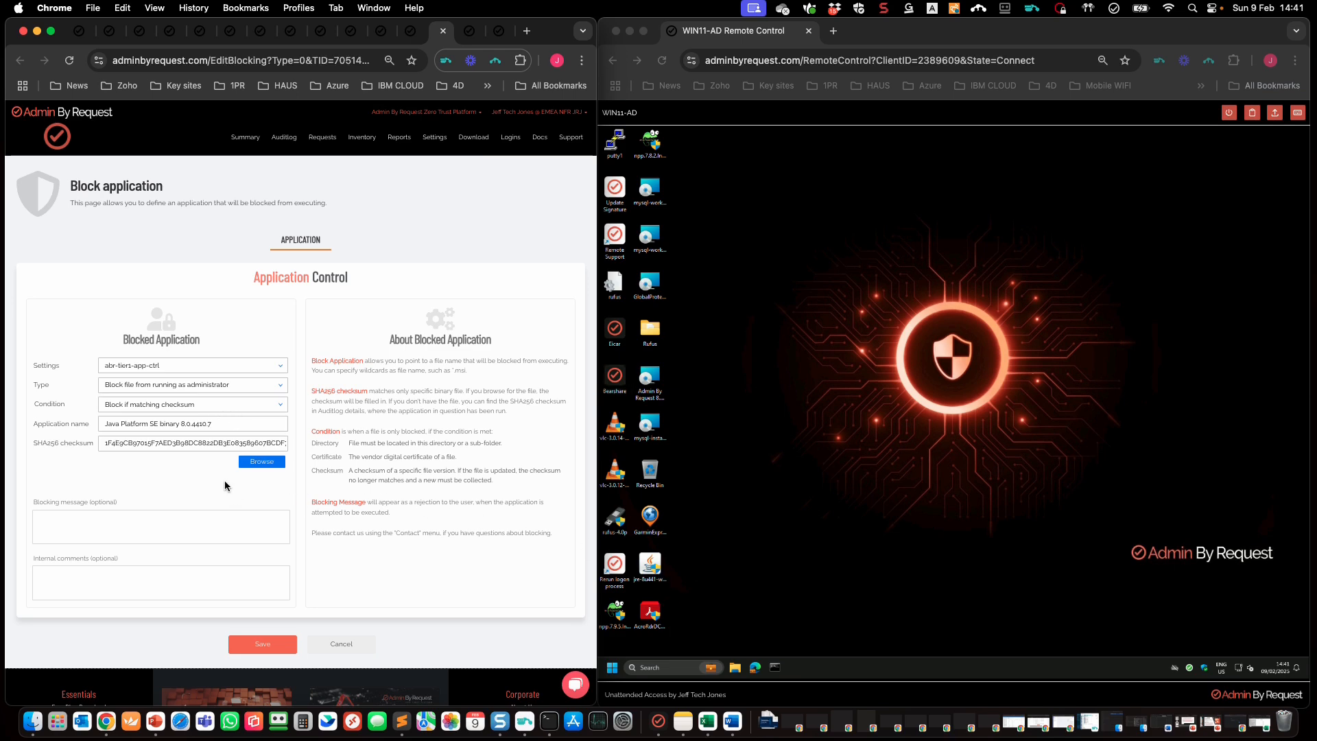
{"action": "left_click", "coordinate": [261, 648]}
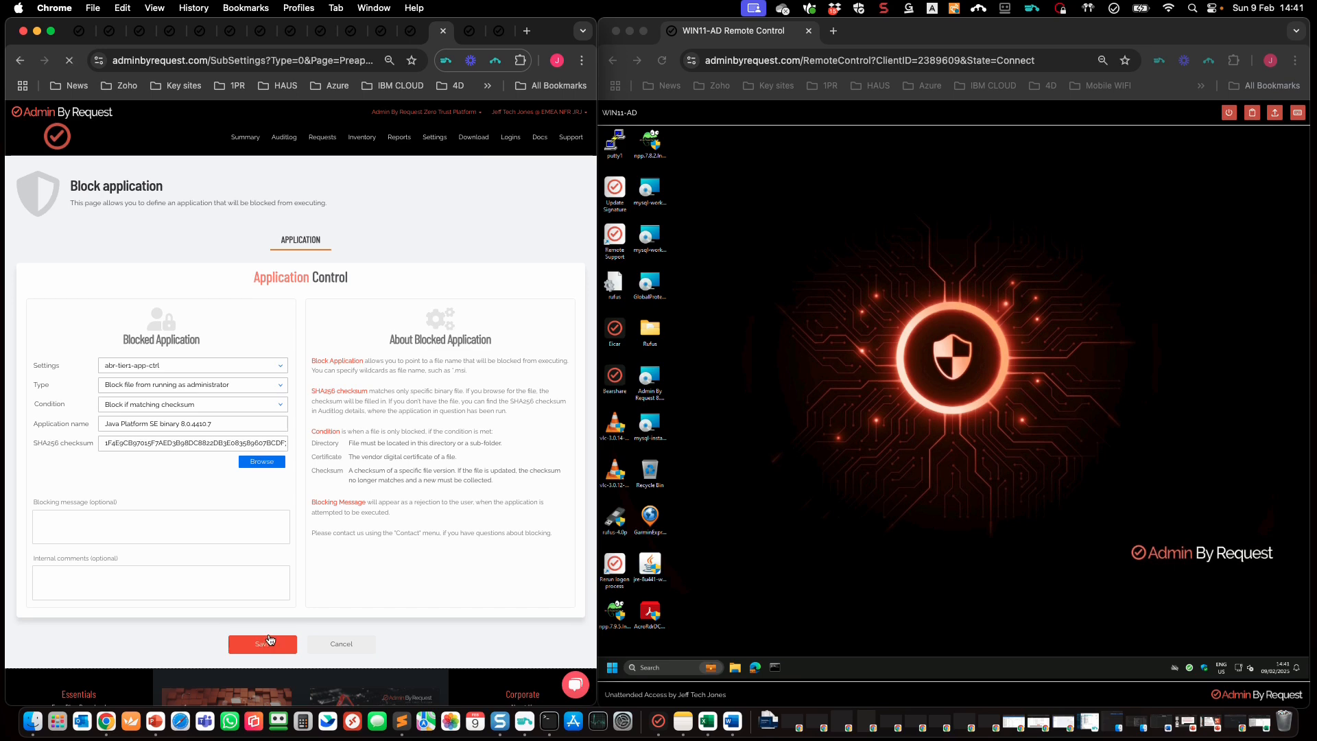
Step: Confirm the jre-8u441 installer gets Access denied on the remote PC, then reopen the Java block rule
{"action": "left_click", "coordinate": [654, 570]}
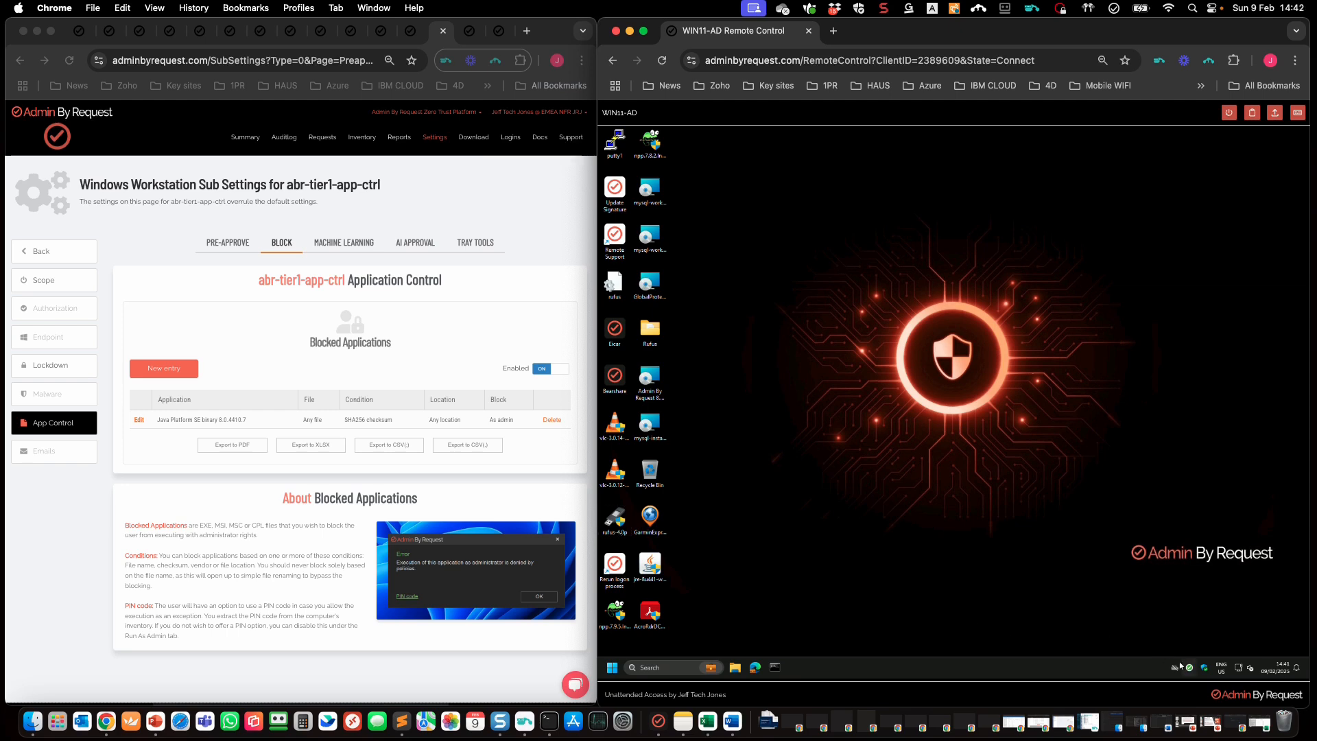
{"action": "double_click", "coordinate": [654, 568]}
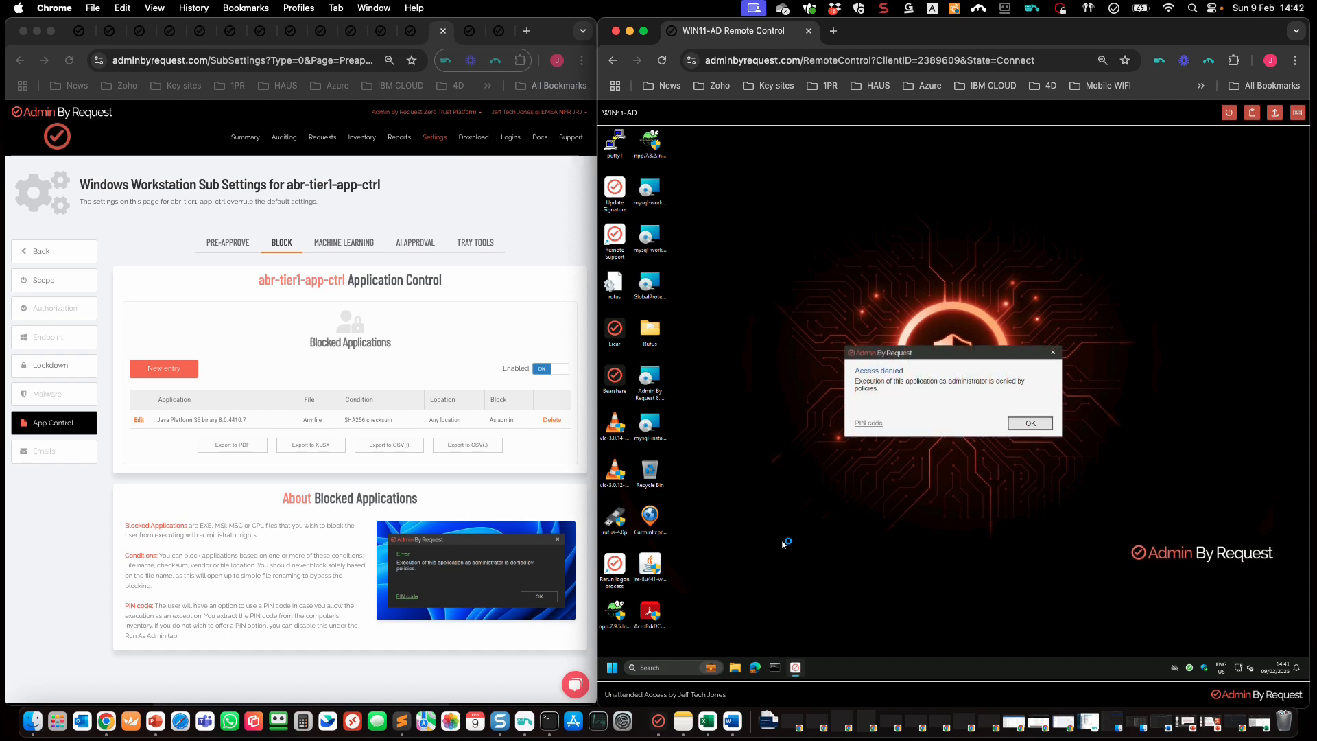
{"action": "left_click", "coordinate": [1028, 423]}
{"action": "left_click", "coordinate": [133, 432]}
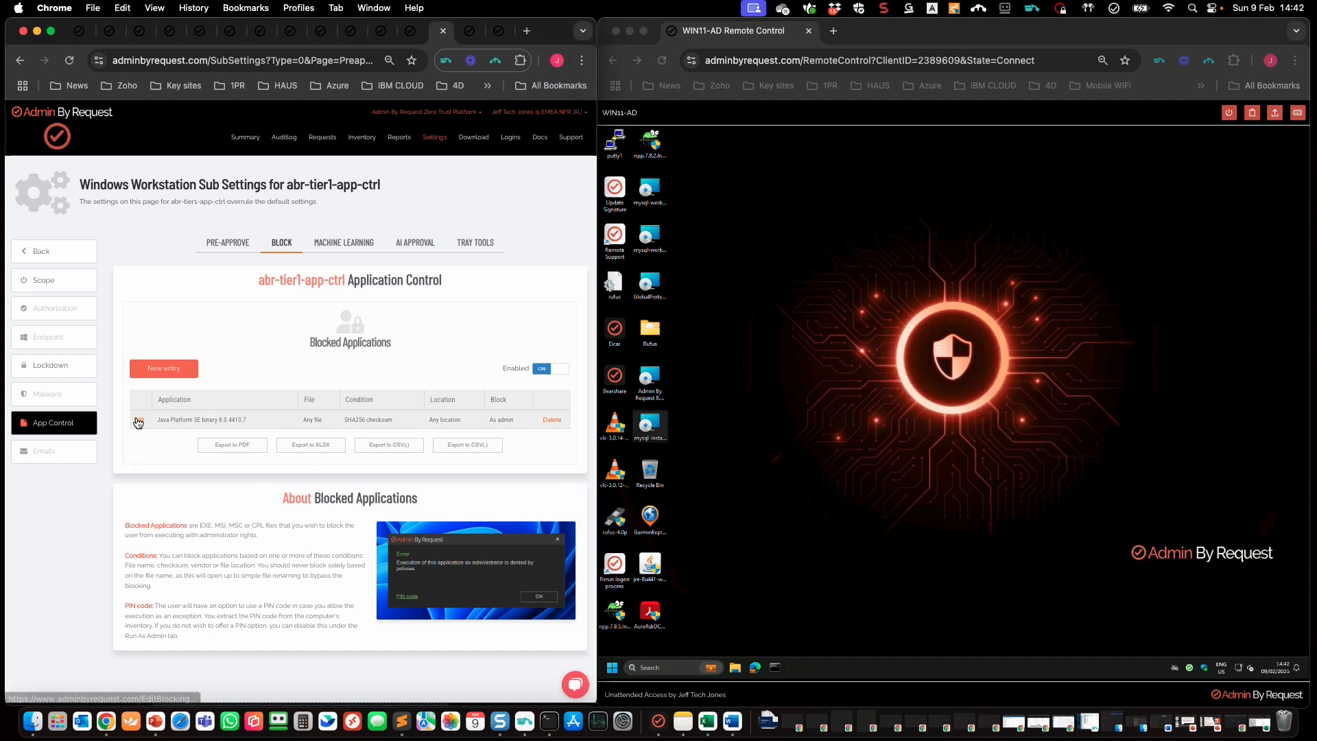
{"action": "left_click", "coordinate": [138, 421]}
Step: Set the Java rule's blocking message to 'NO JAVA ALLOWED - CALL HELPDESK!' and save it
{"action": "left_click", "coordinate": [94, 485]}
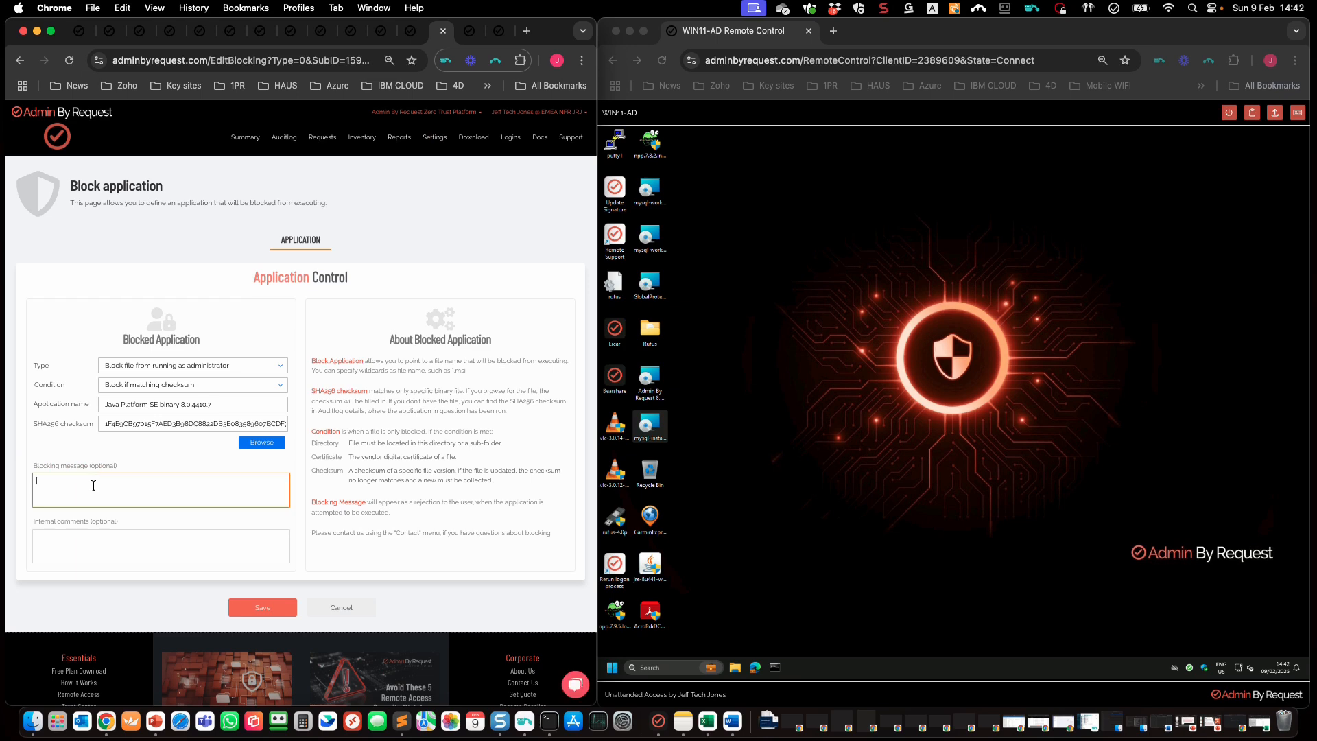
{"action": "type", "text": "NO JAVA ALLOWED - CALL HELPDESK!"}
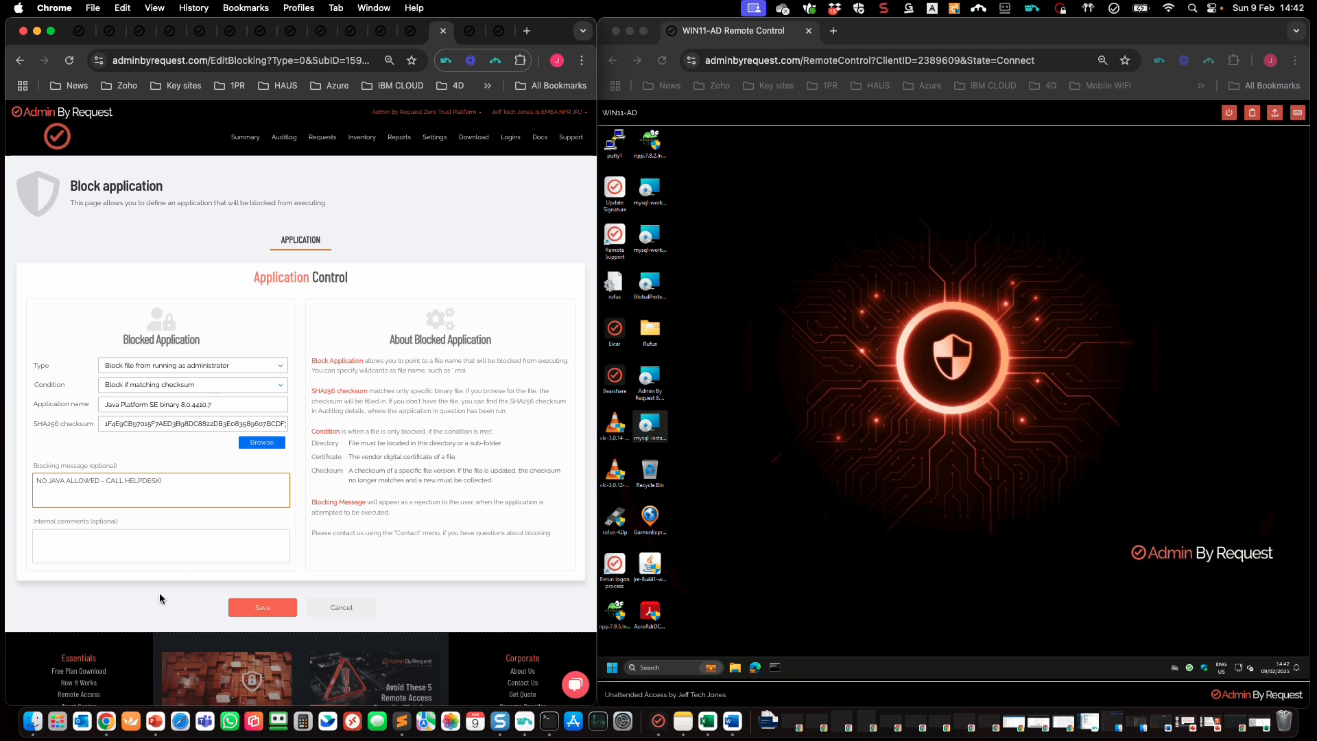
{"action": "left_click", "coordinate": [164, 541]}
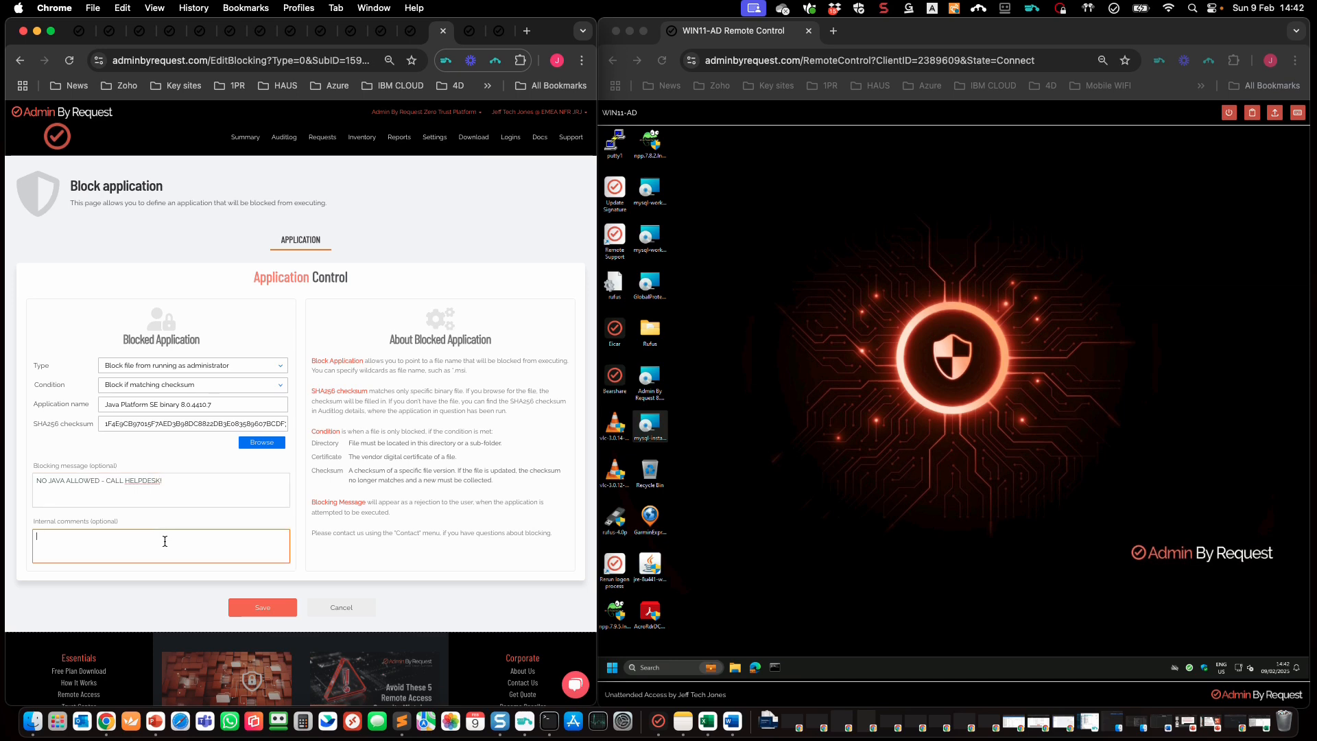
{"action": "left_click", "coordinate": [263, 608]}
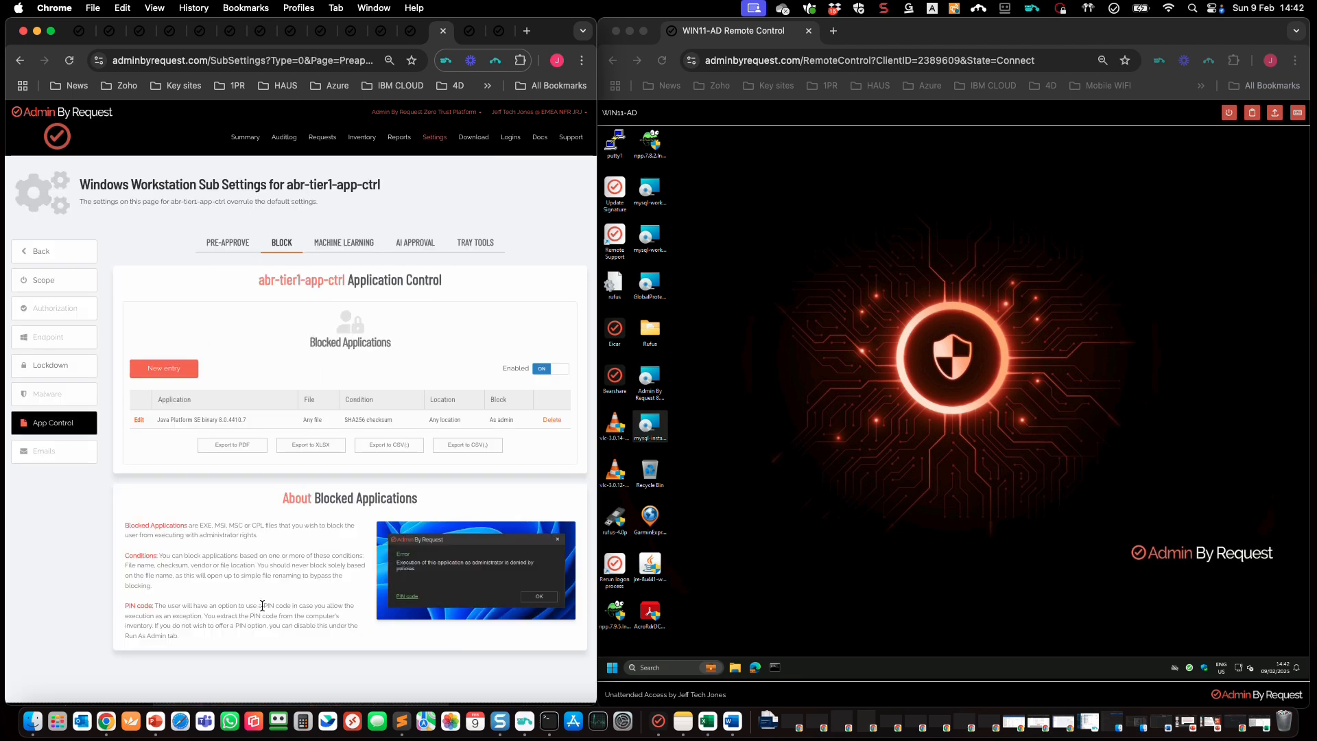
Step: Run the jre-8u441 installer on the remote PC again to see the custom denial message
{"action": "left_click", "coordinate": [857, 573]}
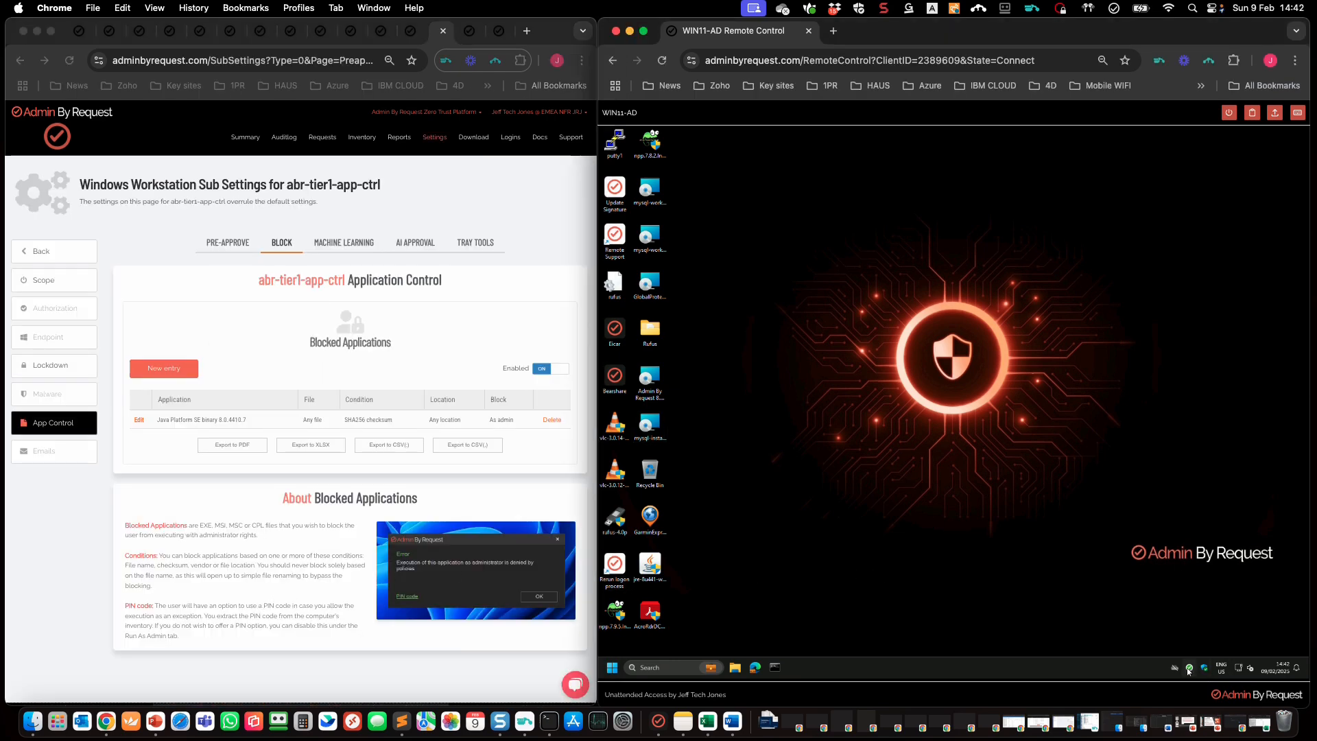
{"action": "left_click", "coordinate": [652, 568]}
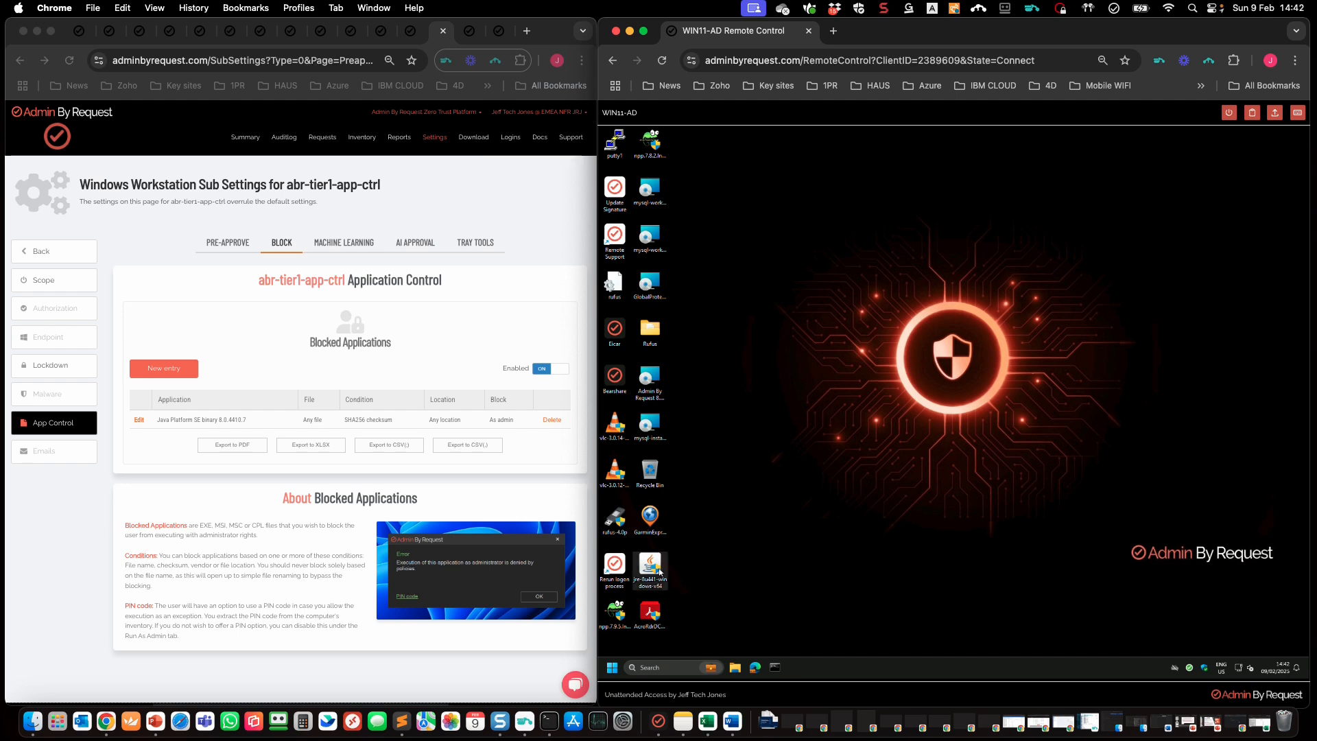
{"action": "double_click", "coordinate": [652, 568]}
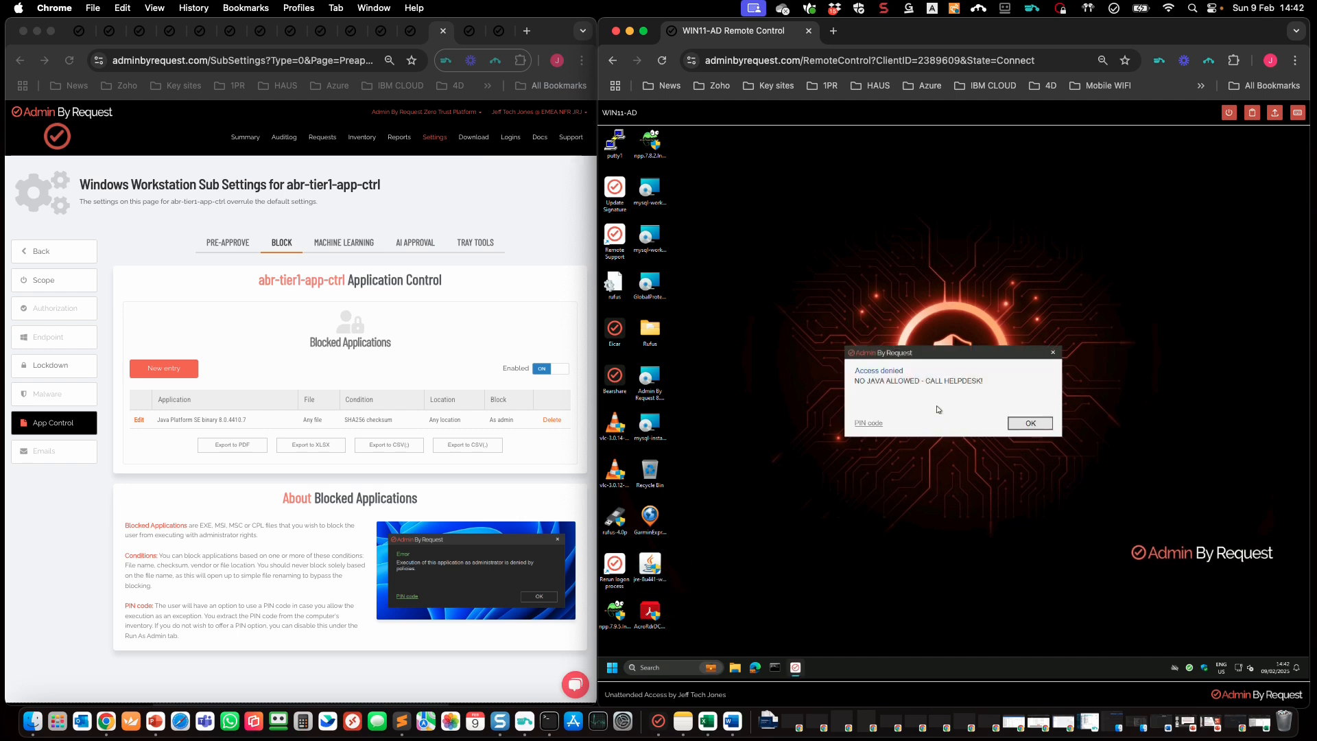
Step: Request a PIN code unlock on WIN11-AD, then open the portal's Computer Inventory page
{"action": "left_click", "coordinate": [869, 423]}
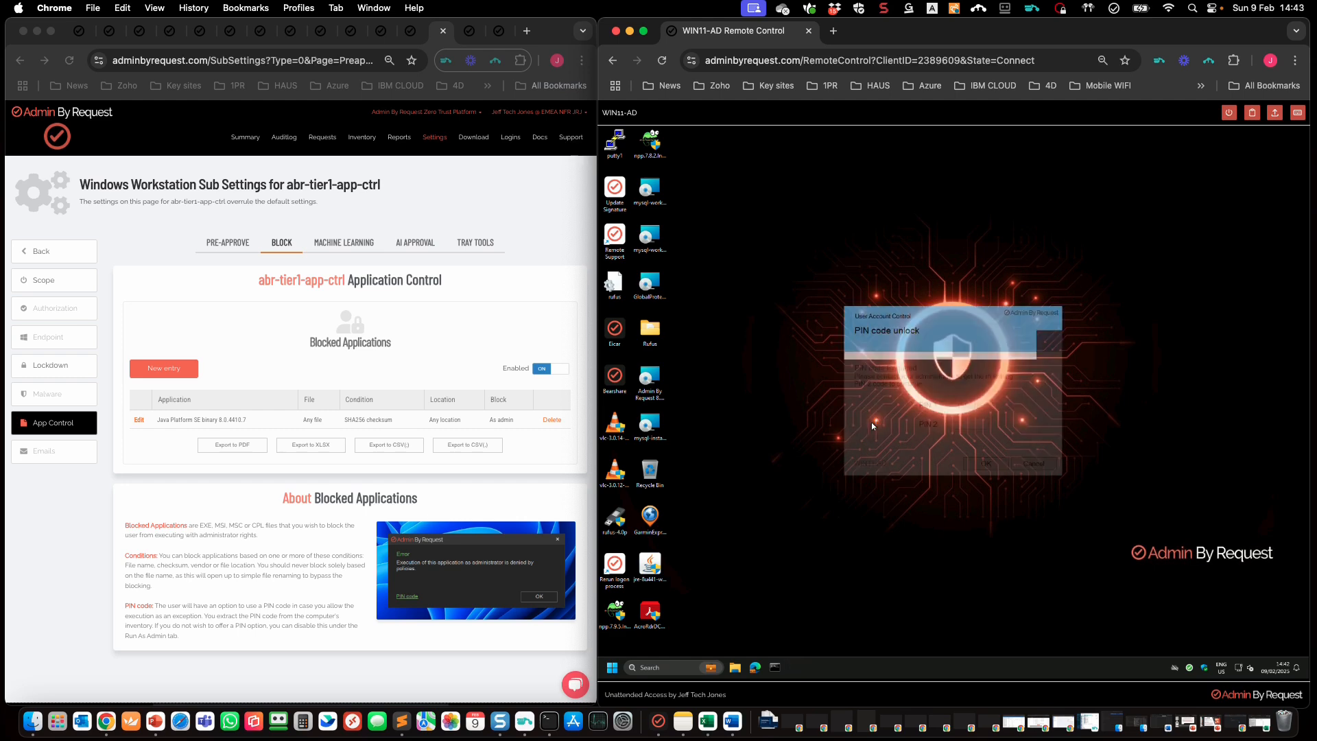
{"action": "left_click", "coordinate": [496, 206]}
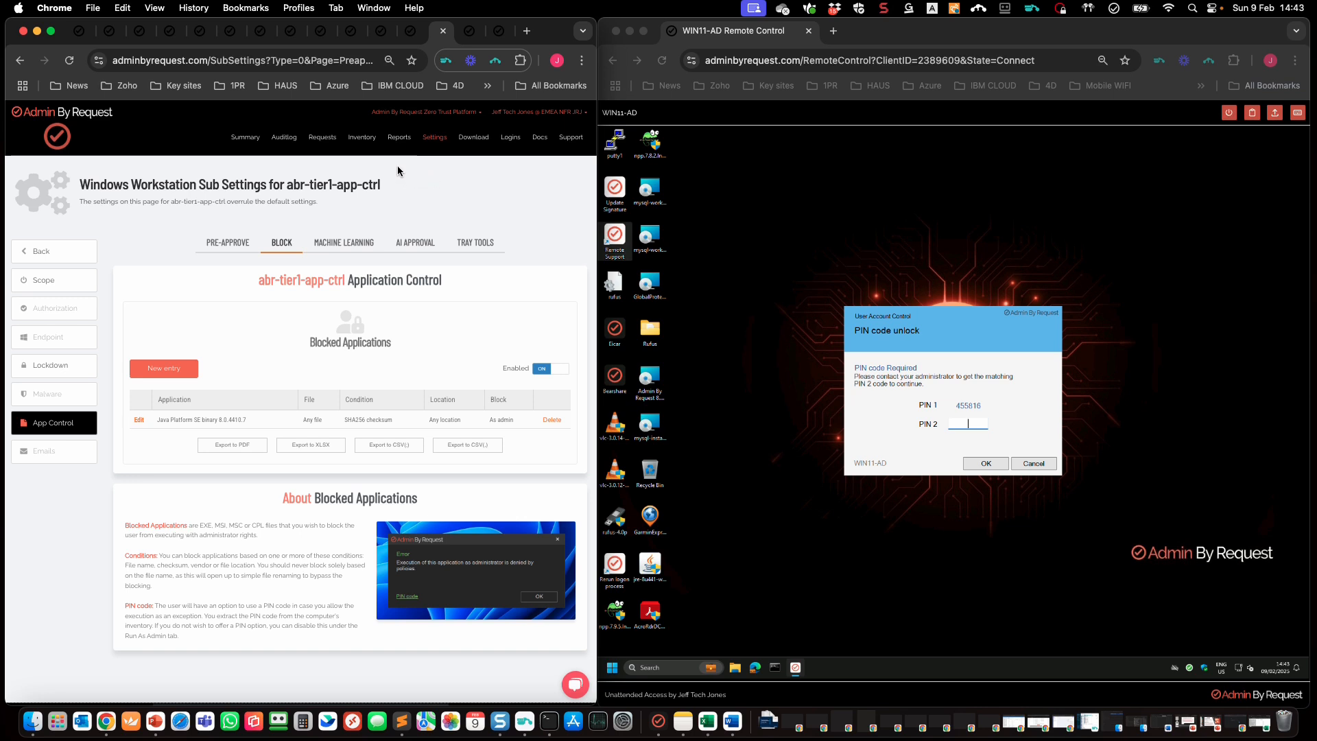
{"action": "left_click", "coordinate": [363, 140]}
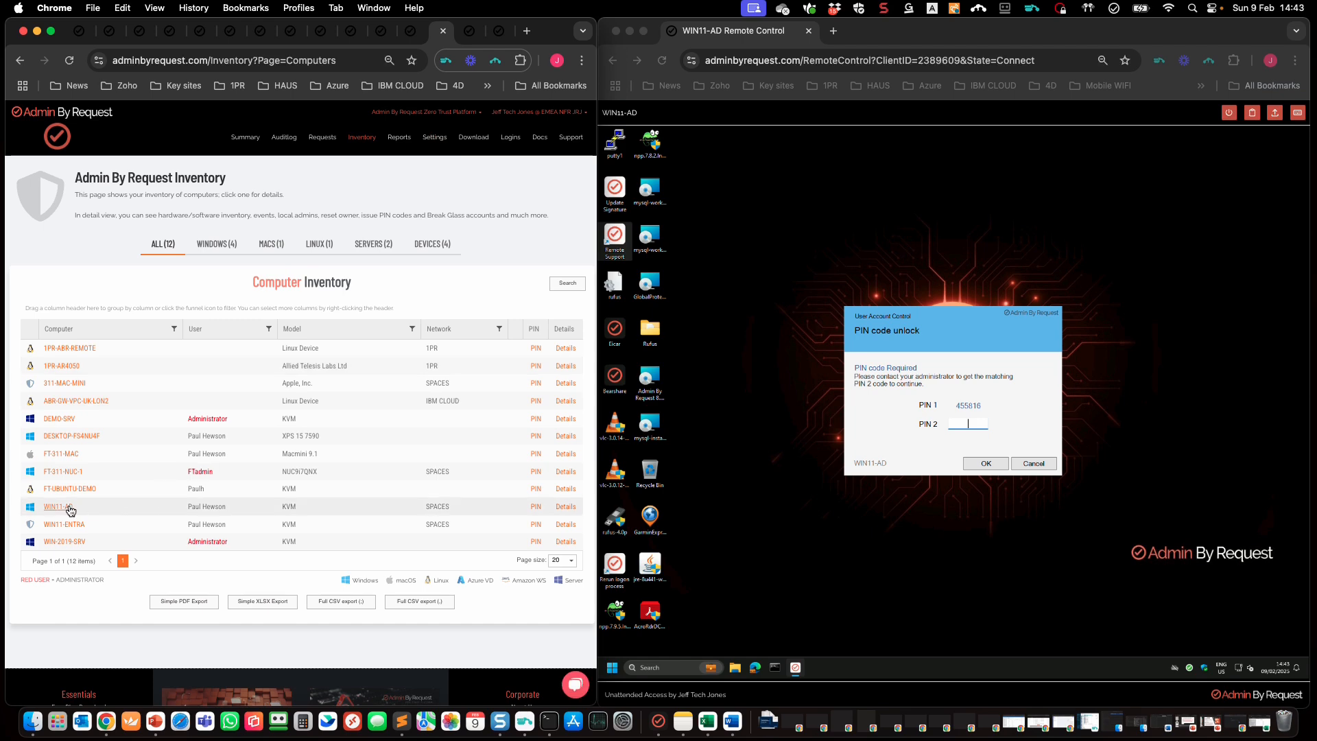
Step: On WIN11-AD's PIN code page, enter the machine's PIN 1 and generate the matching PIN 2
{"action": "left_click", "coordinate": [536, 508]}
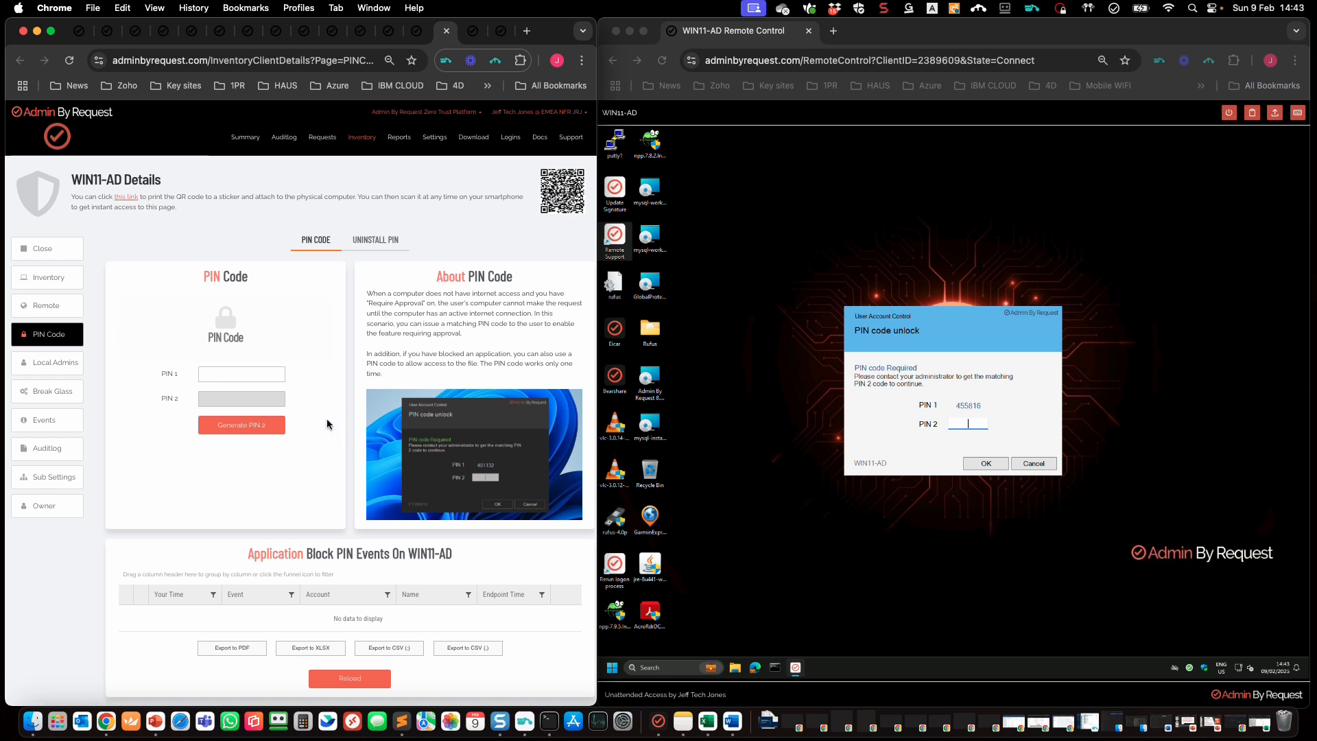
{"action": "left_click", "coordinate": [241, 375]}
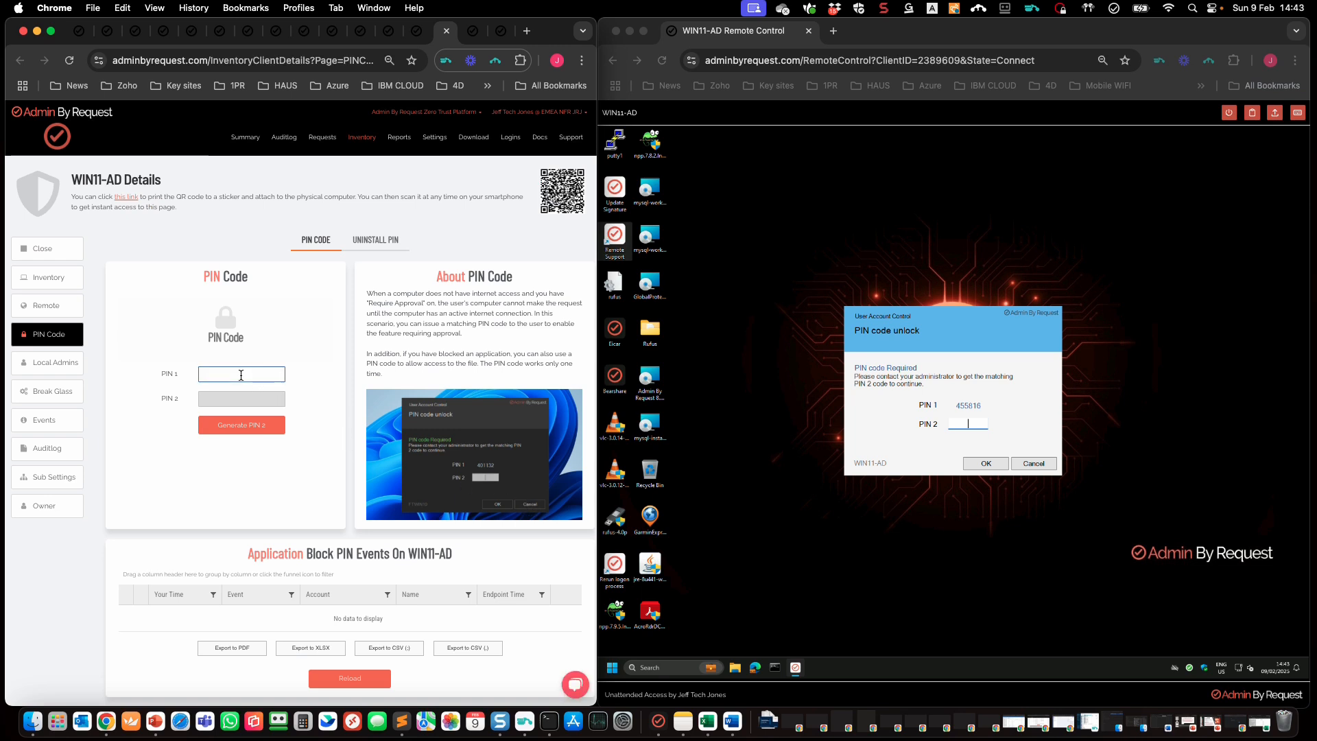
{"action": "type", "text": "455816"}
{"action": "left_click", "coordinate": [246, 427]}
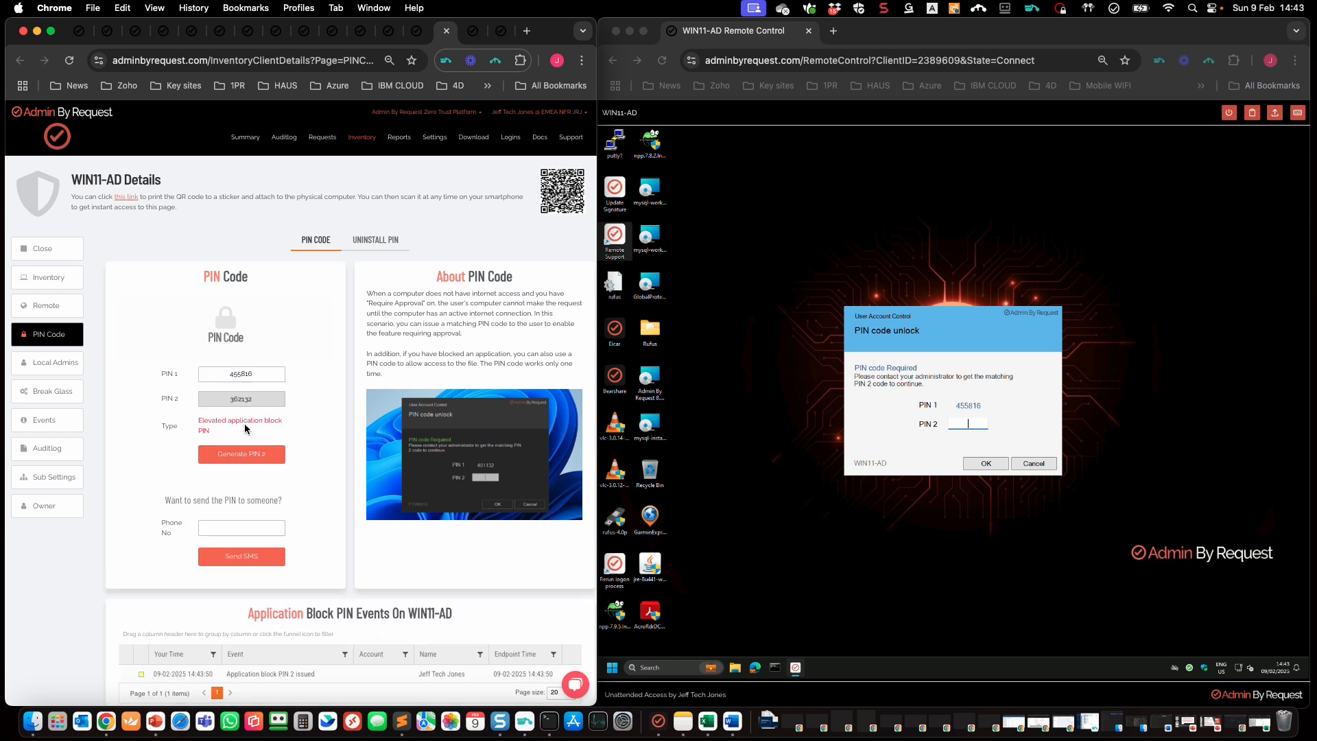
Step: Enter PIN 2 in the remote unlock prompt to unlock the Java installer, then close Java Setup
{"action": "left_click", "coordinate": [970, 427]}
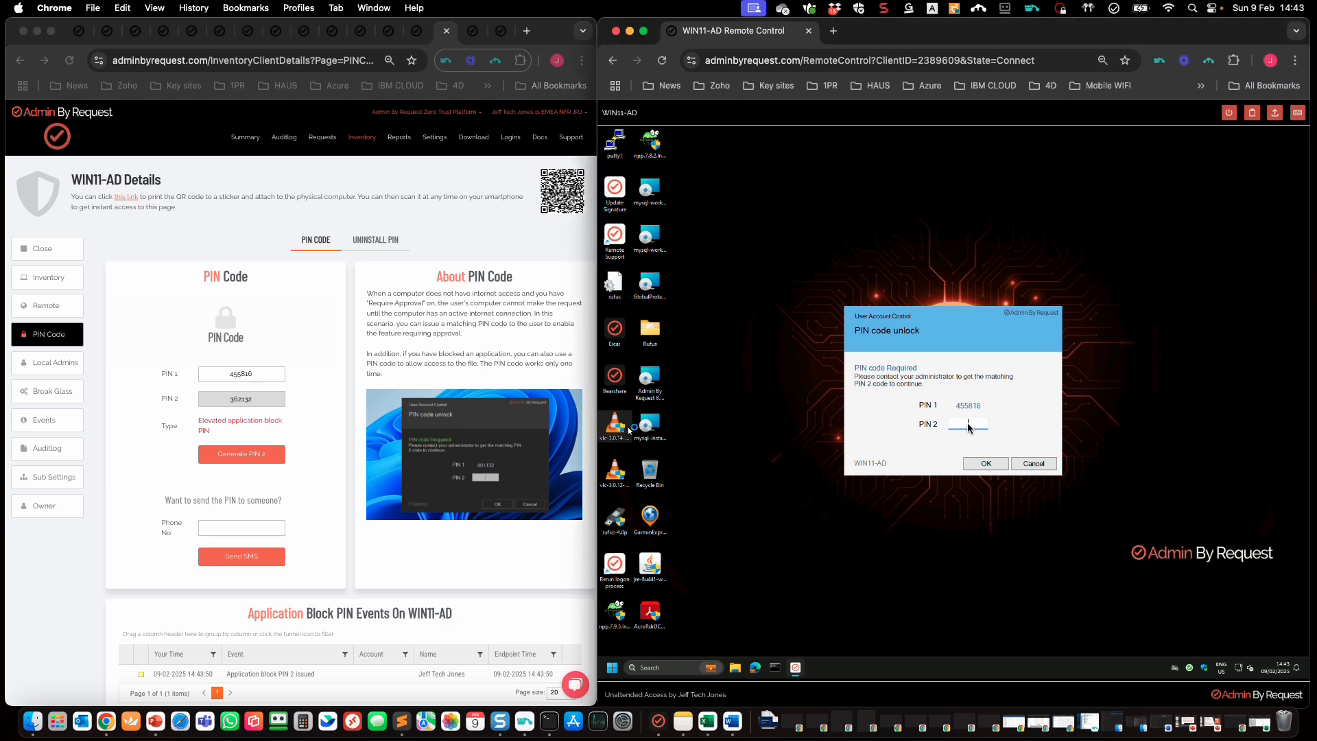
{"action": "type", "text": "36"}
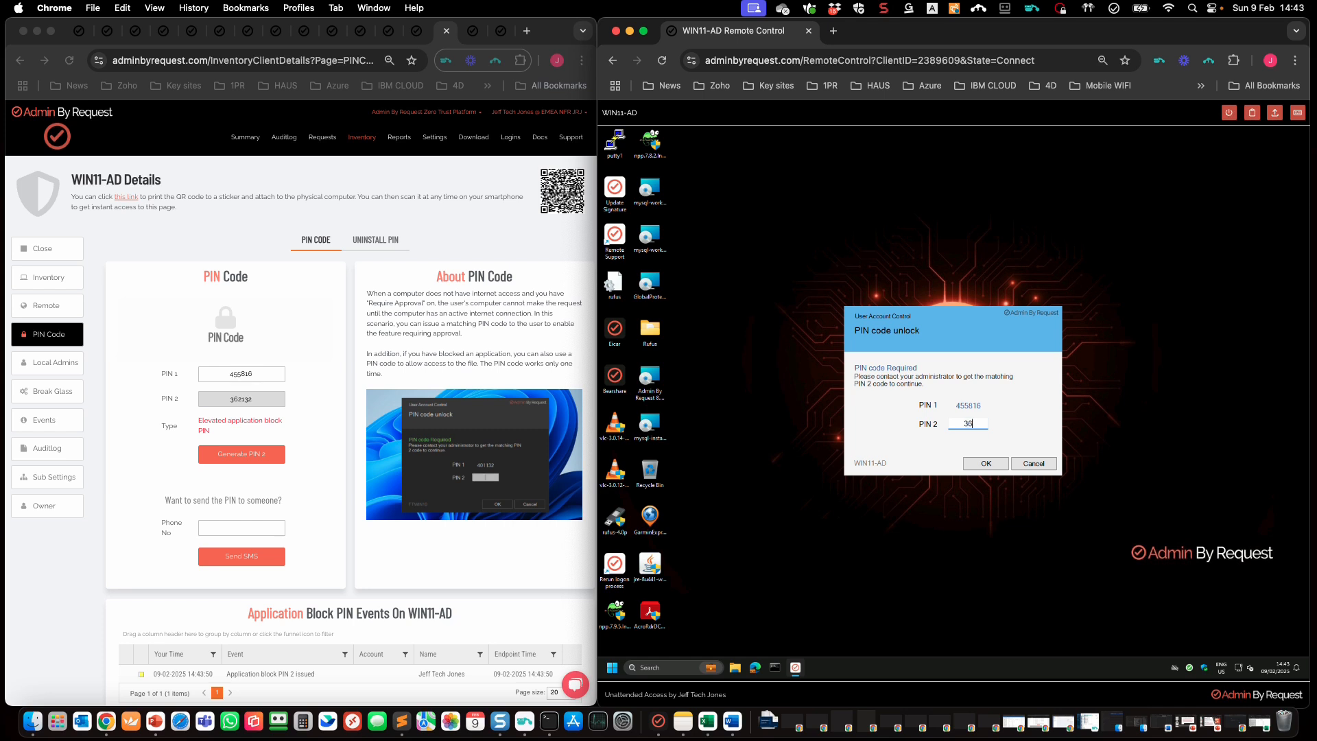
{"action": "type", "text": "2132"}
{"action": "left_click", "coordinate": [986, 465]}
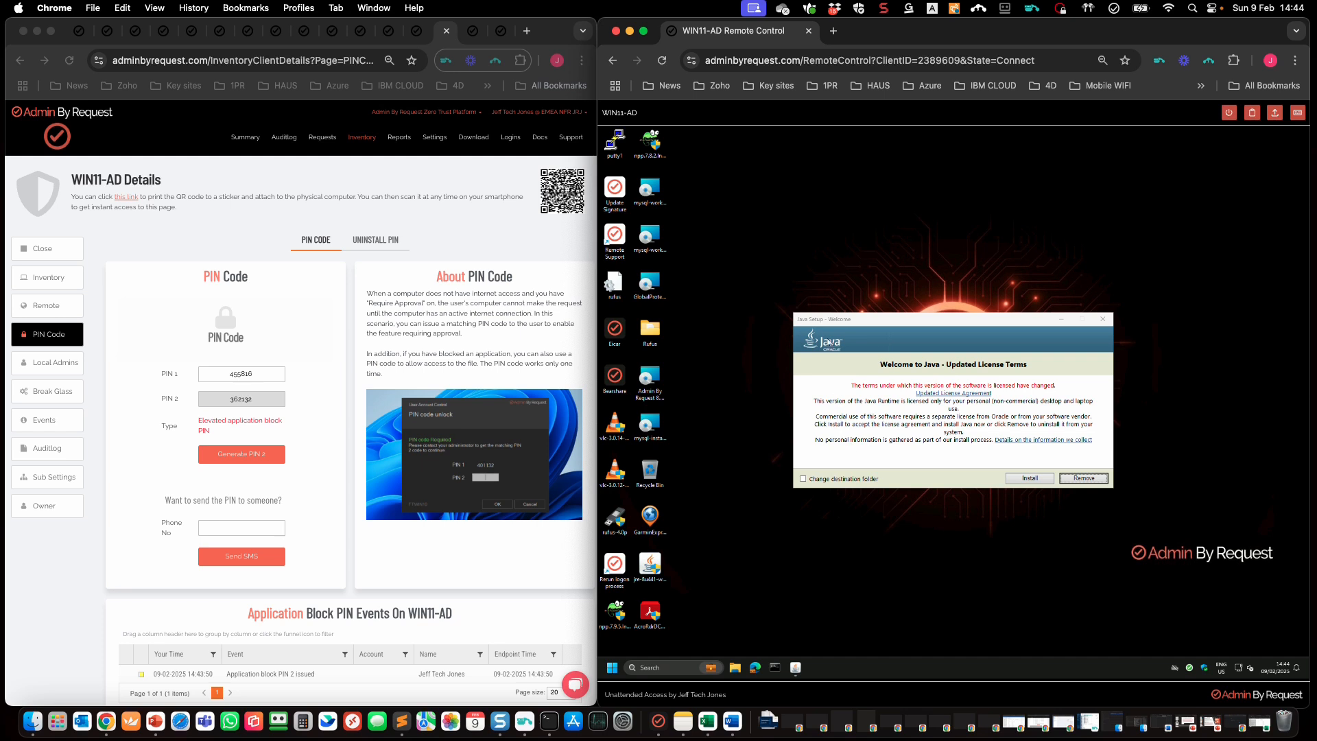
{"action": "left_click", "coordinate": [1105, 322]}
Step: Confirm closing Java Setup, then review WIN11-AD's blocked jre, PIN 2 issued and PIN code used events
{"action": "left_click", "coordinate": [990, 433]}
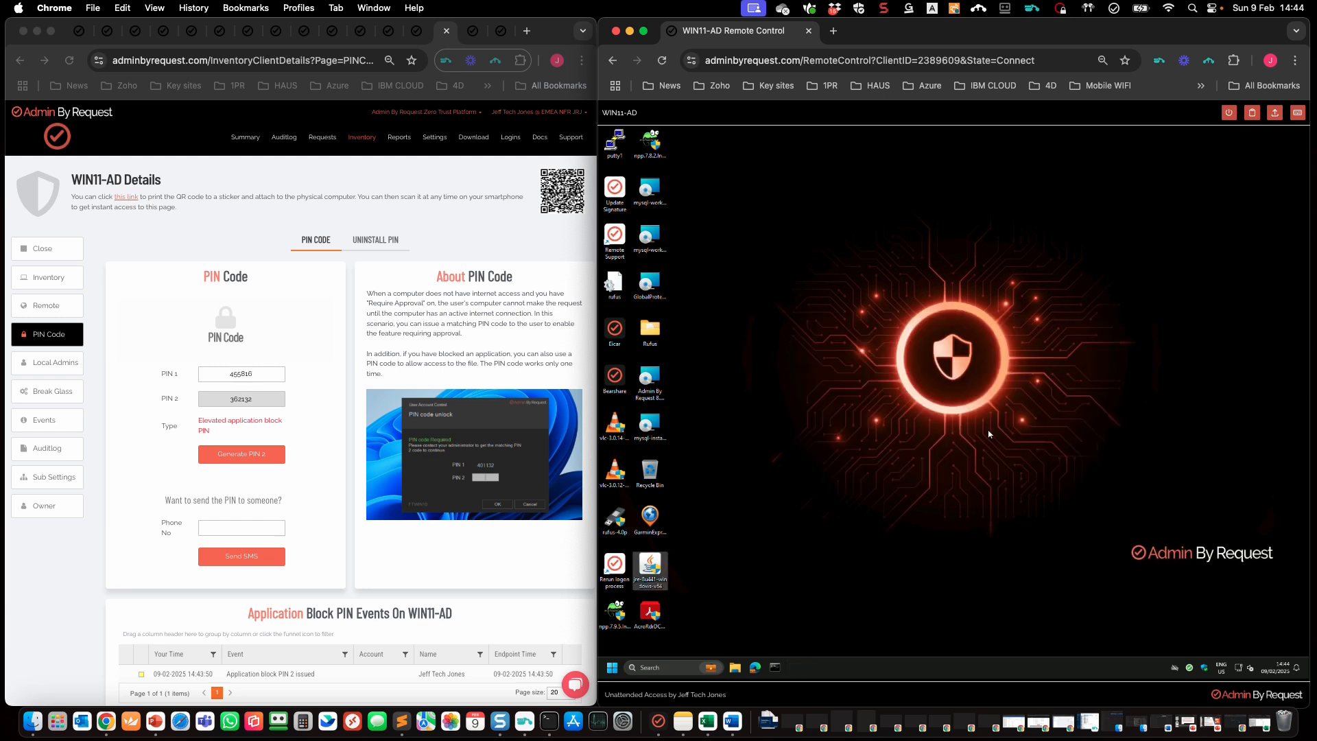
{"action": "left_click", "coordinate": [42, 423]}
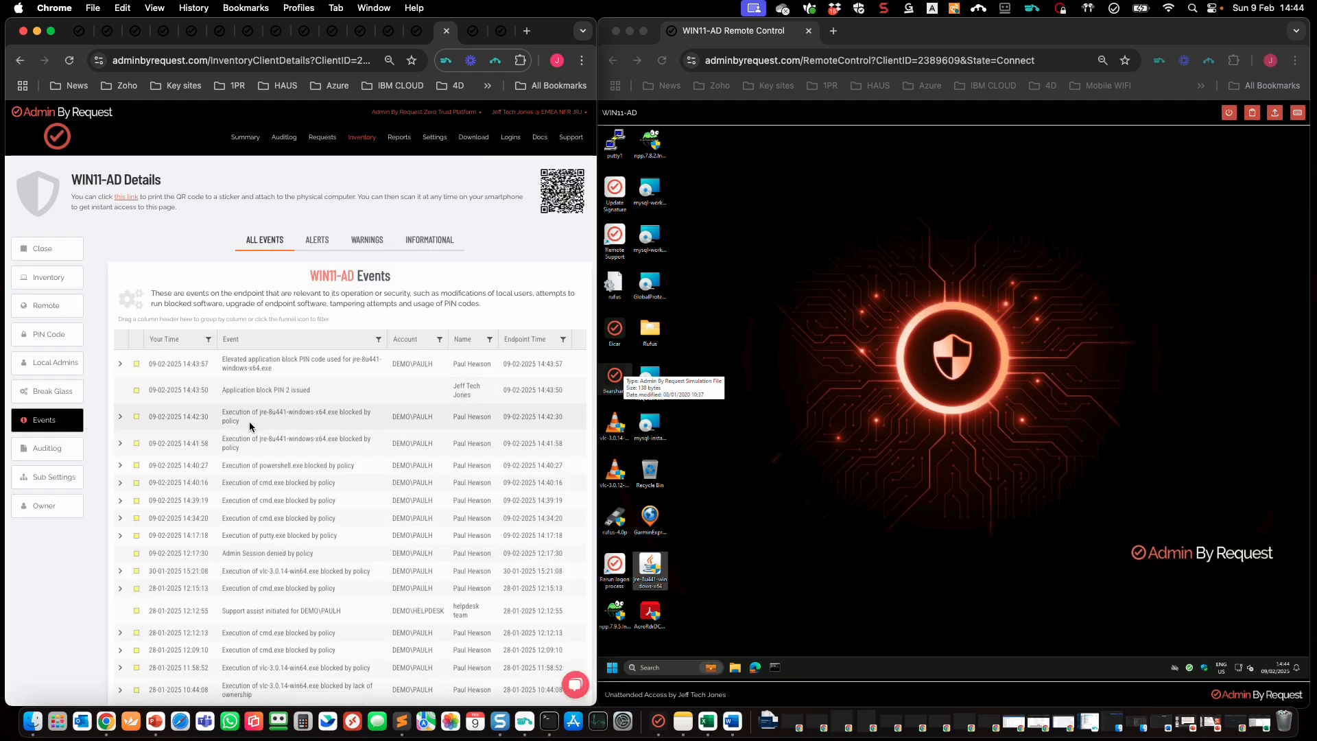
{"action": "left_click_drag", "start_coordinate": [240, 422], "coordinate": [221, 412]}
{"action": "left_click", "coordinate": [335, 388]}
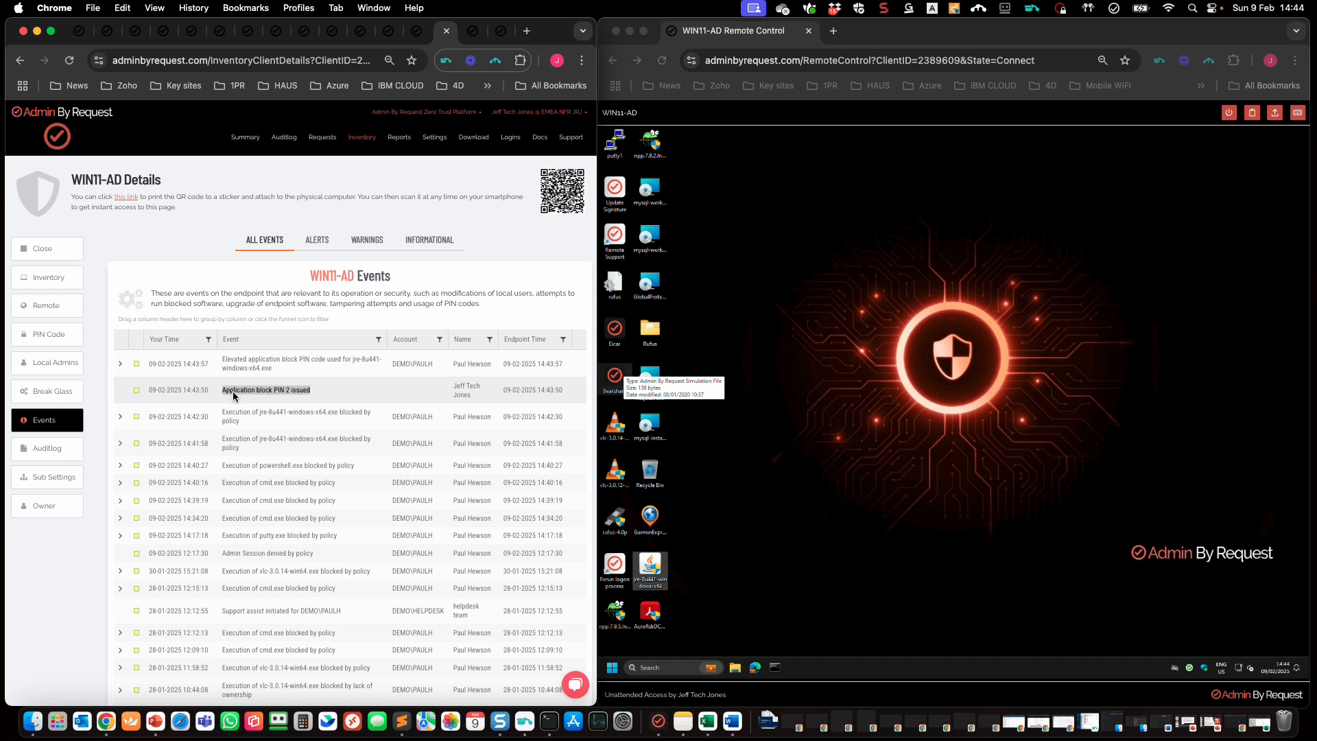
{"action": "left_click_drag", "start_coordinate": [306, 368], "coordinate": [221, 361]}
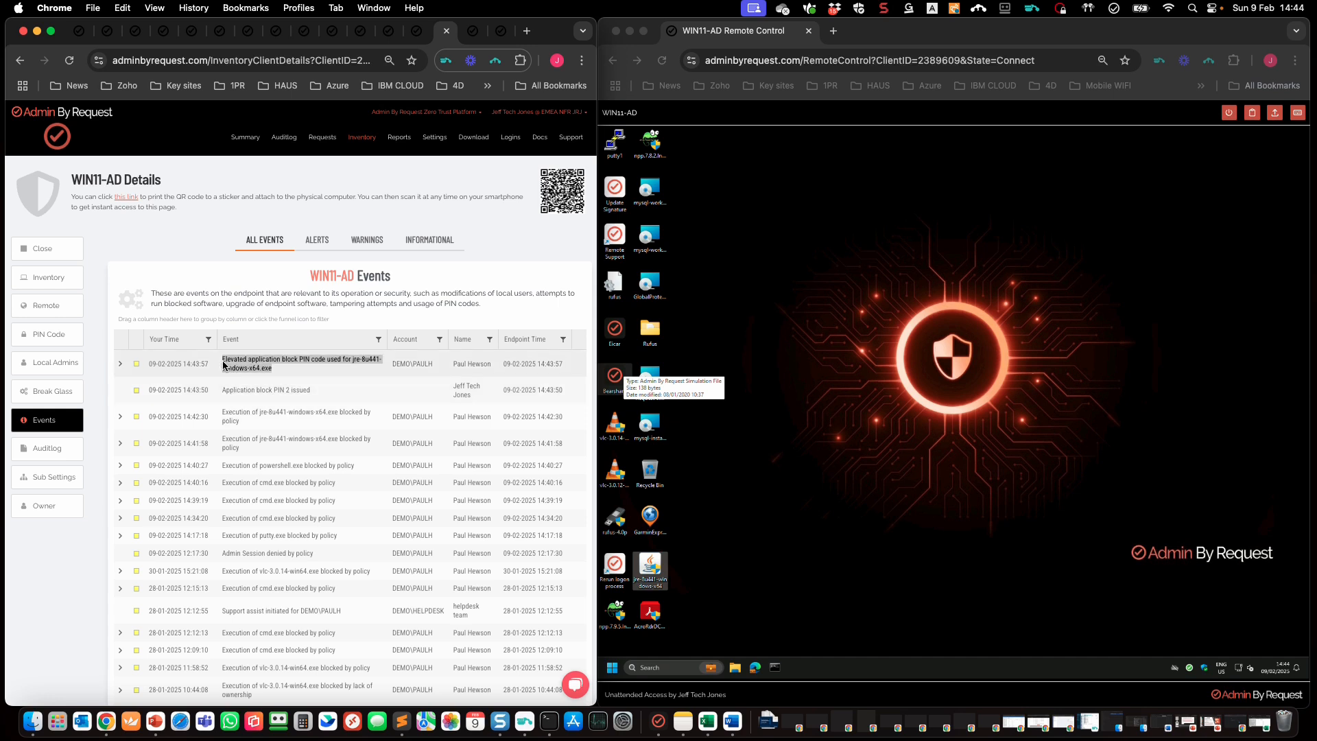
{"action": "left_click", "coordinate": [329, 376]}
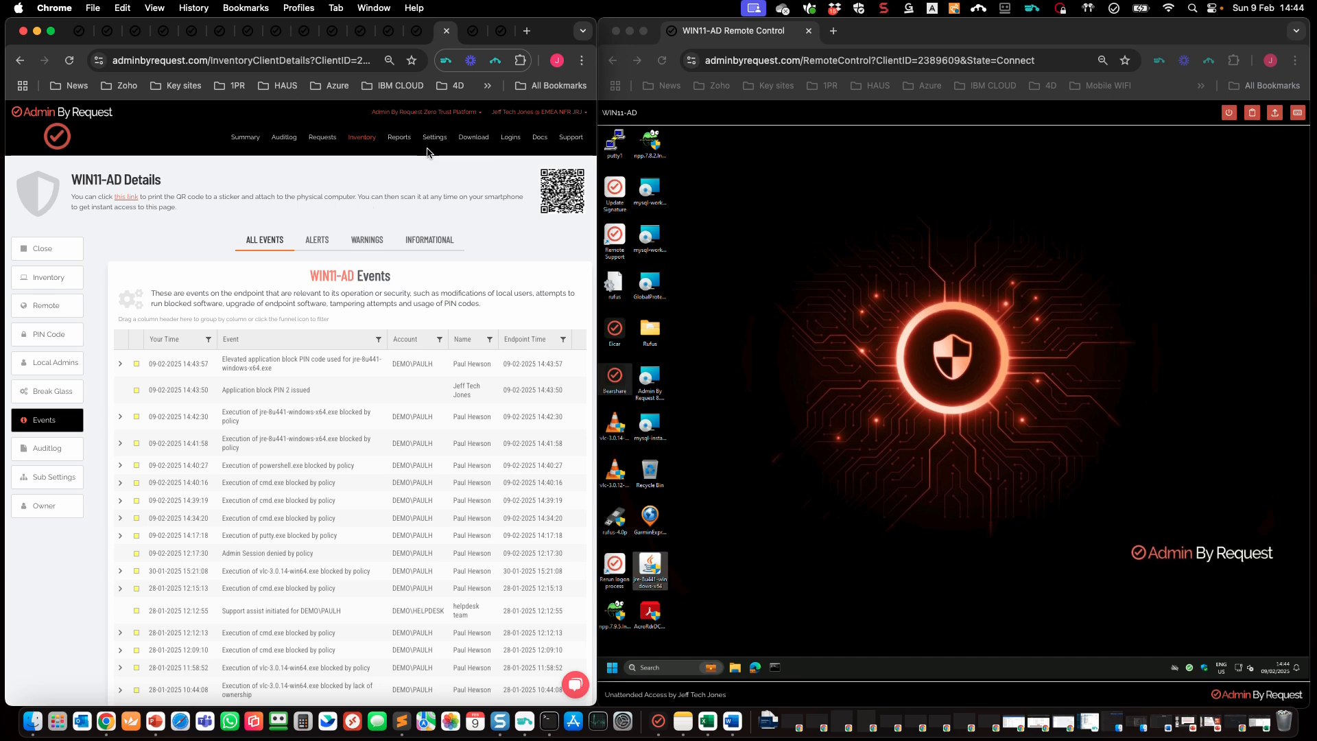
Step: Under Windows Sub Settings, edit abr-tier1-app-ctrl and delete its Java Platform SE binary block entry
{"action": "mouse_move", "coordinate": [434, 137]}
{"action": "mouse_move", "coordinate": [472, 226]}
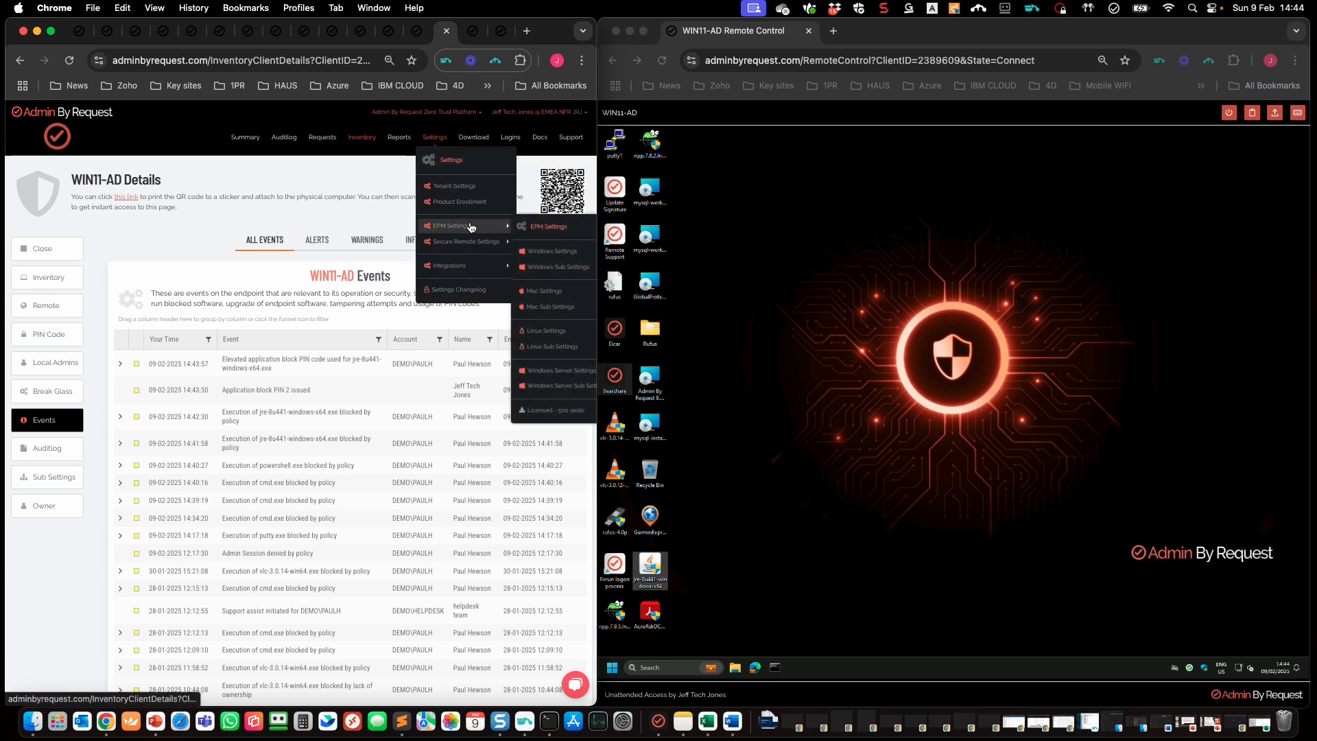
{"action": "left_click", "coordinate": [546, 268]}
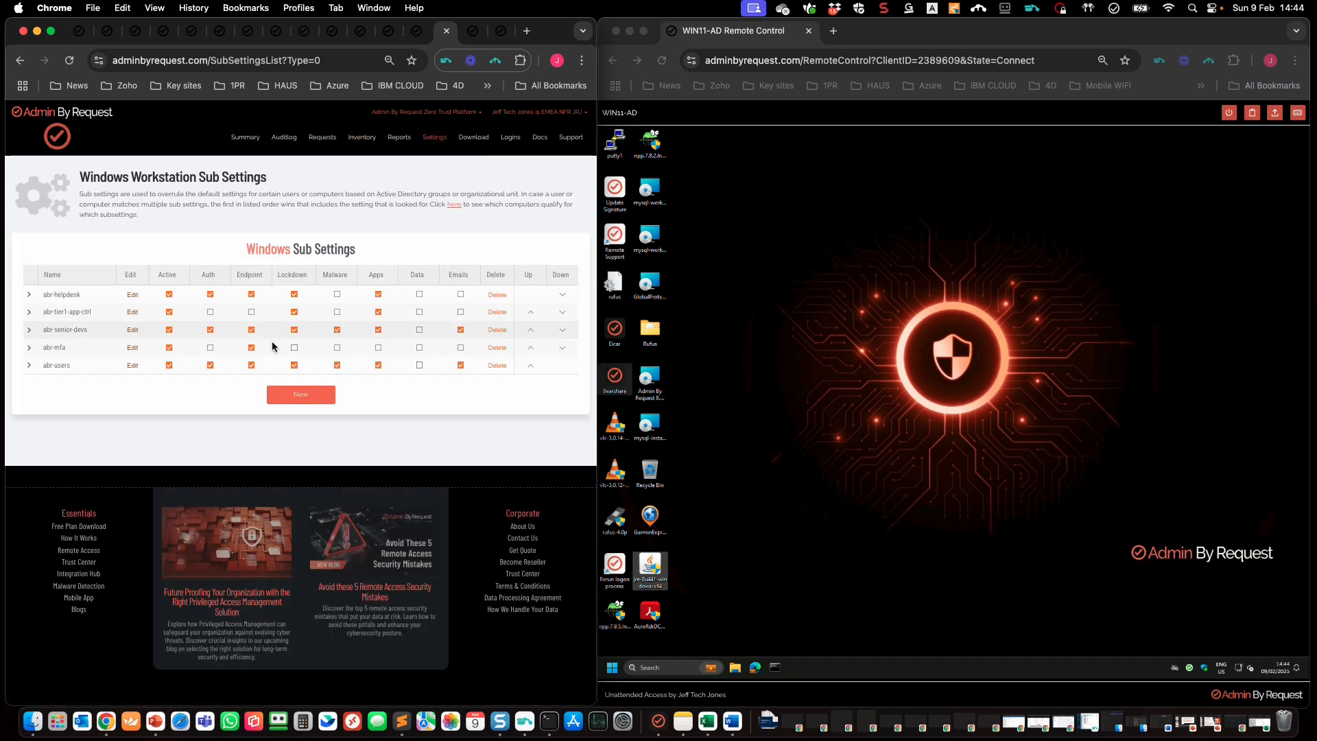
{"action": "left_click", "coordinate": [132, 314]}
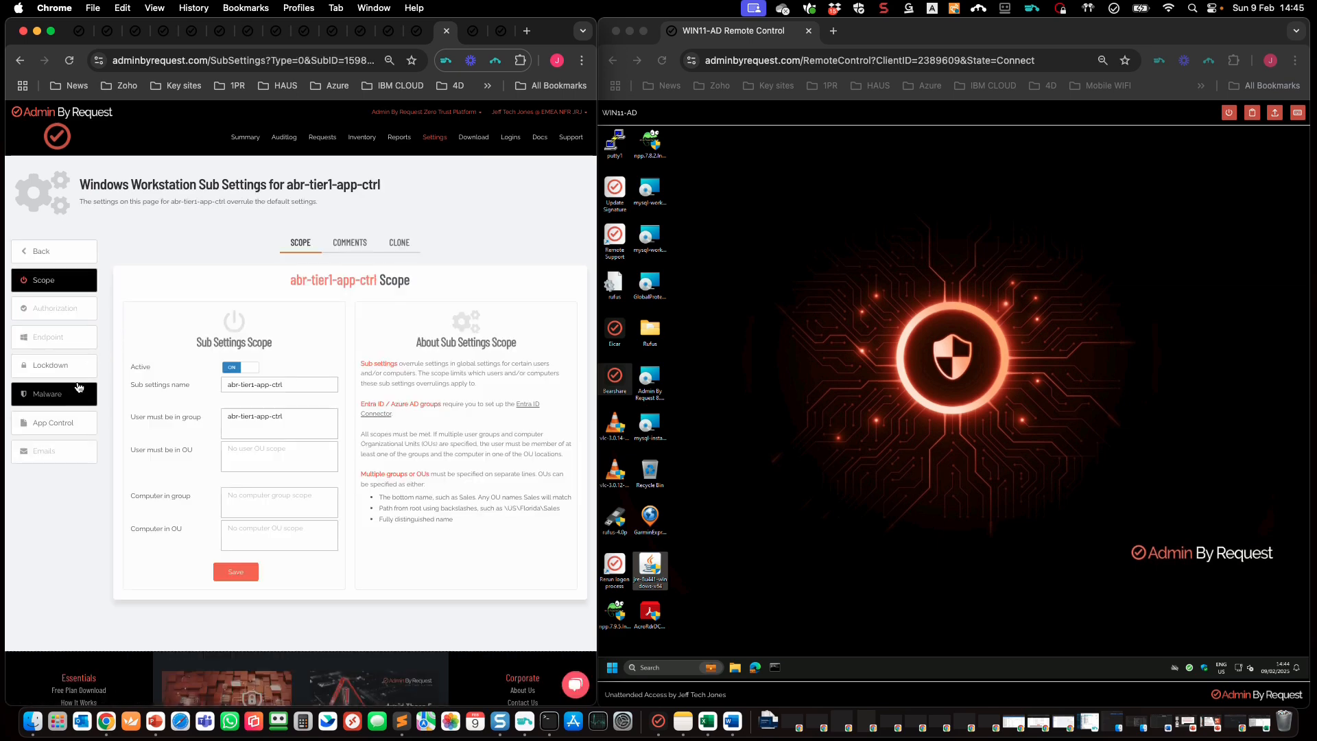
{"action": "left_click", "coordinate": [69, 420]}
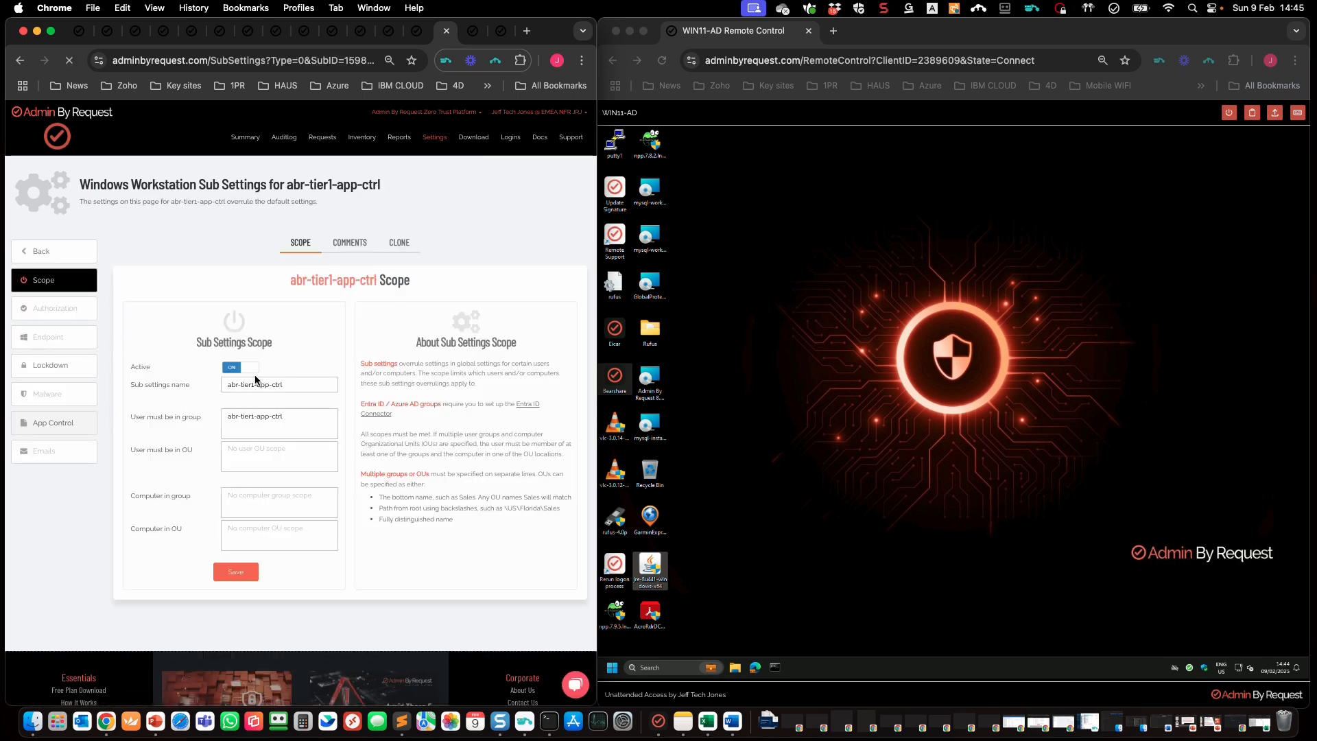
{"action": "left_click", "coordinate": [281, 242]}
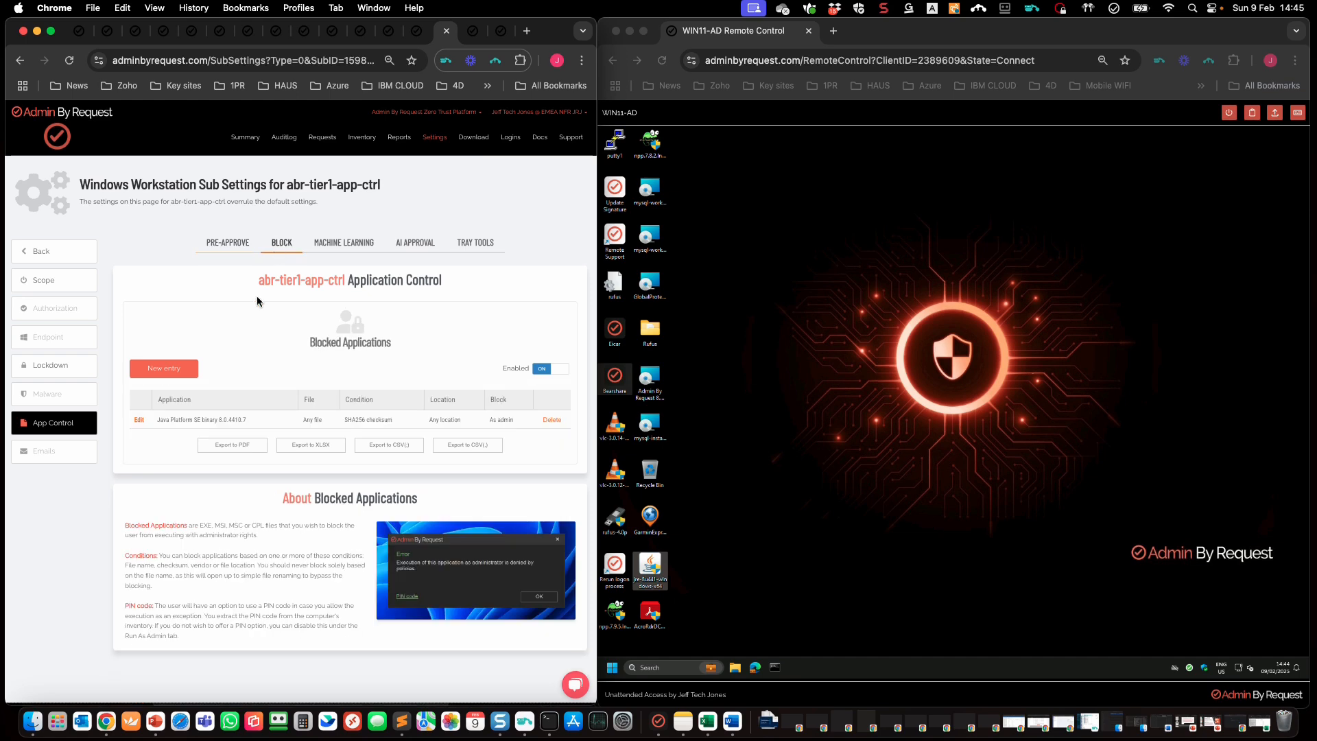
{"action": "left_click", "coordinate": [552, 420]}
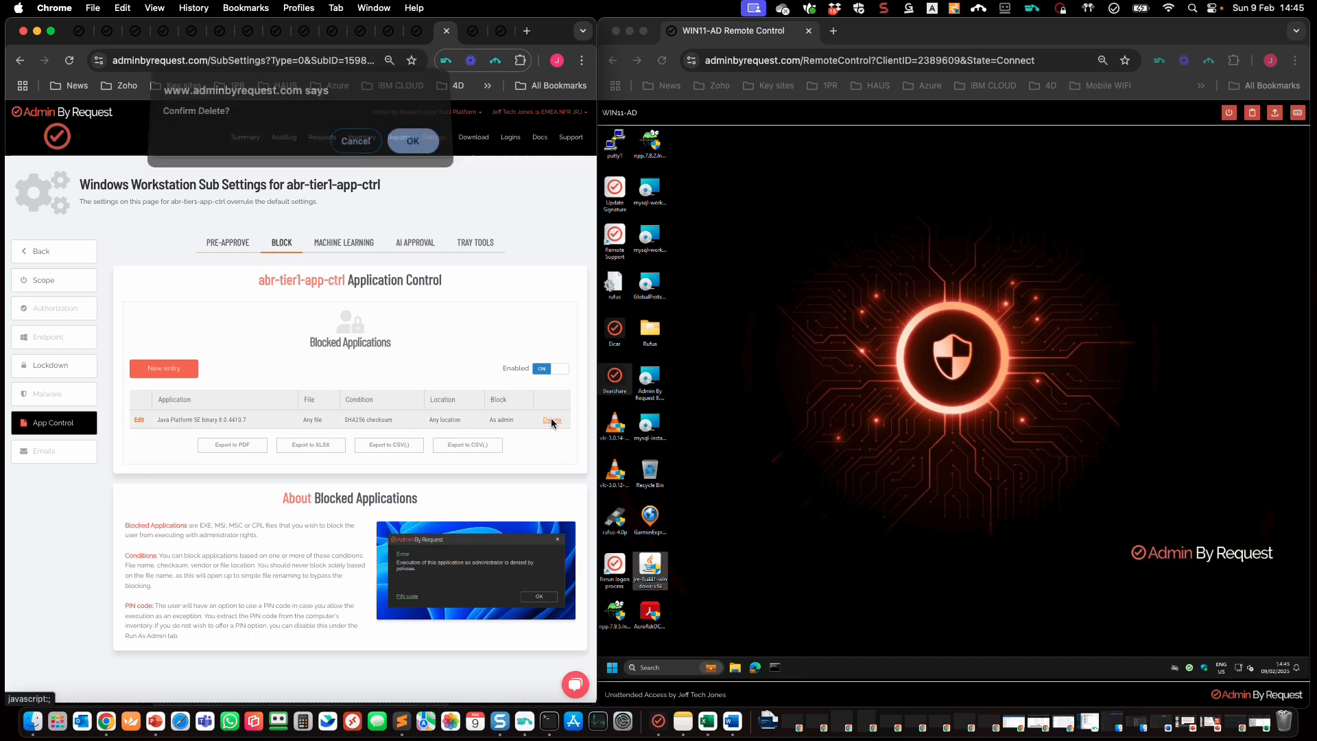
{"action": "left_click", "coordinate": [411, 147]}
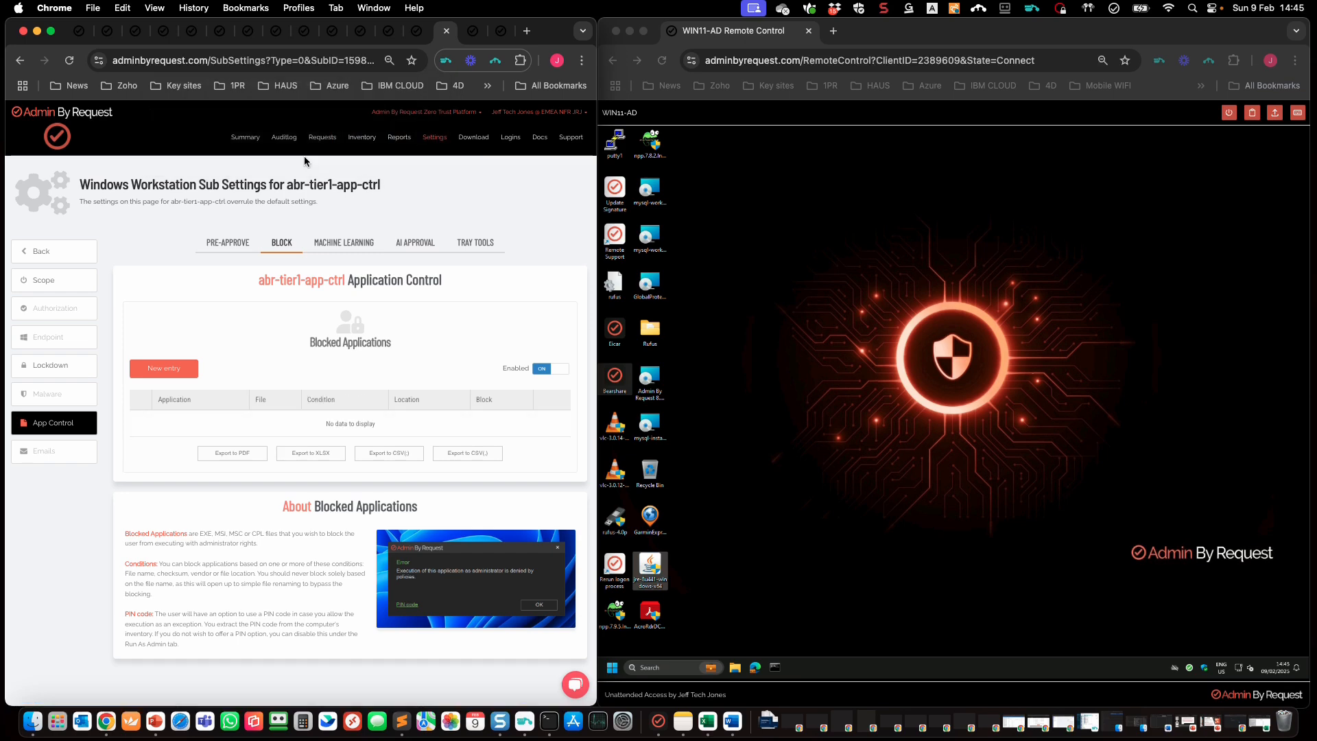
Step: From the audit log, start a block rule for the Java Platform SE binary under abr-tier1-app-ctrl
{"action": "left_click", "coordinate": [286, 142]}
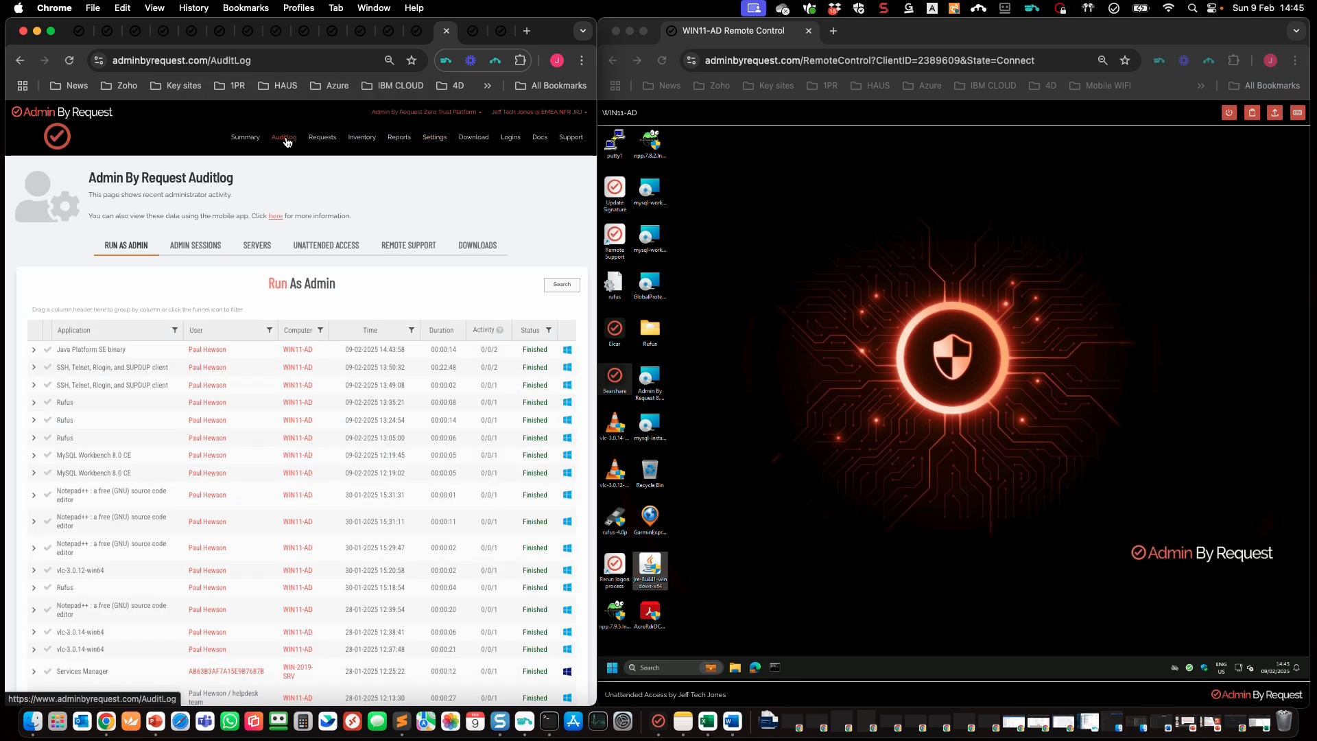
{"action": "left_click", "coordinate": [34, 350]}
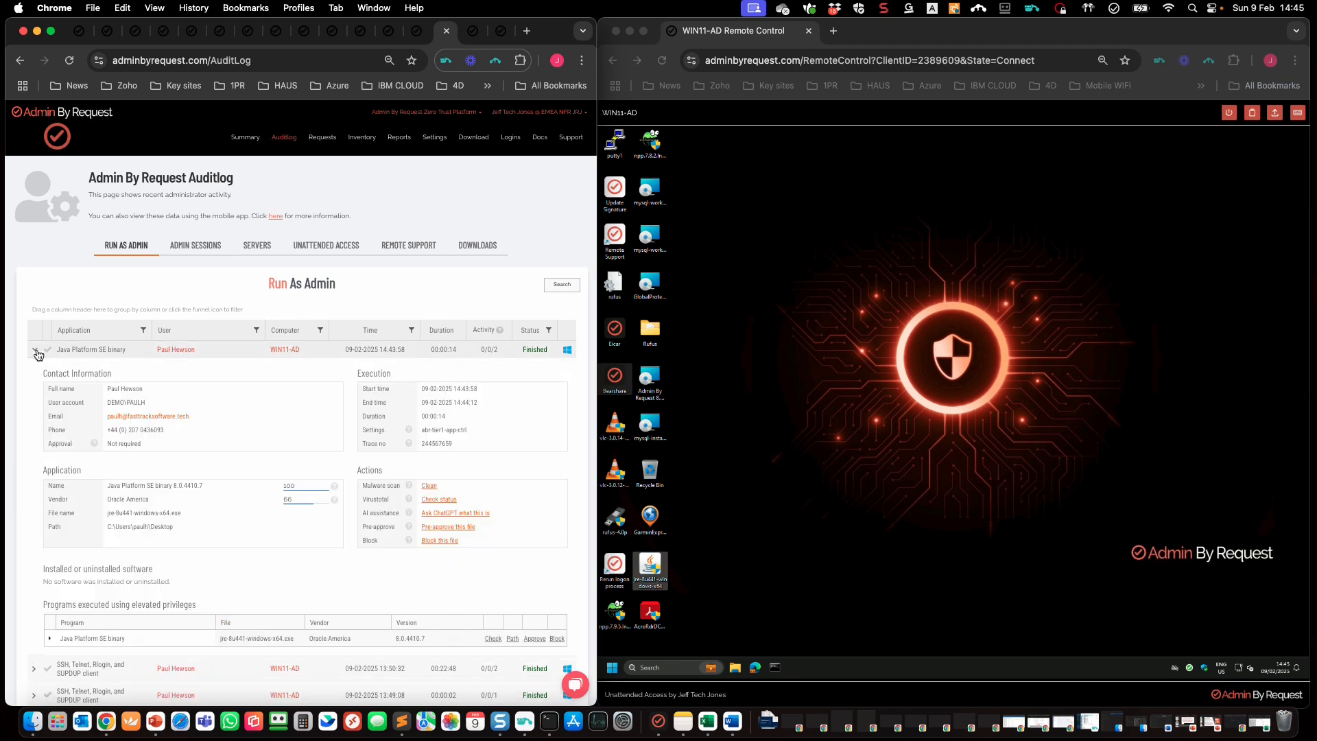
{"action": "left_click", "coordinate": [439, 541]}
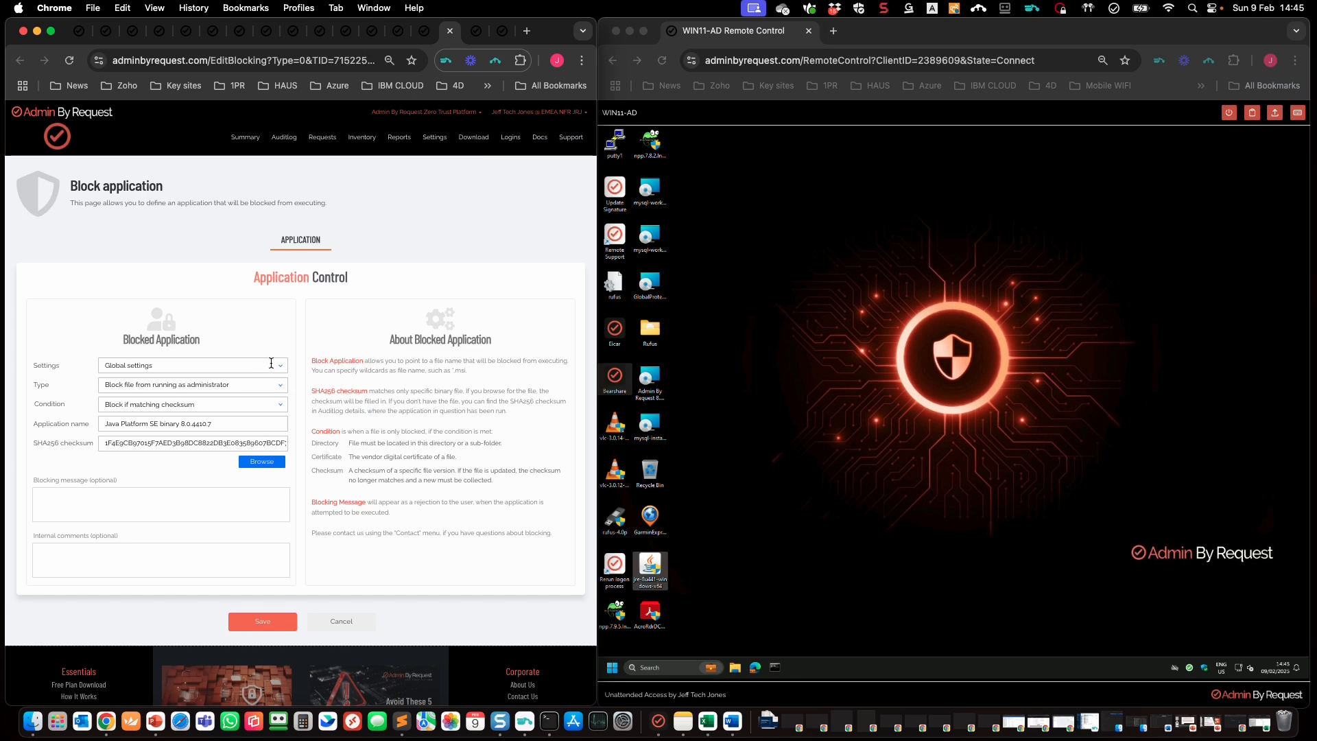
{"action": "left_click", "coordinate": [278, 365]}
{"action": "left_click", "coordinate": [224, 405]}
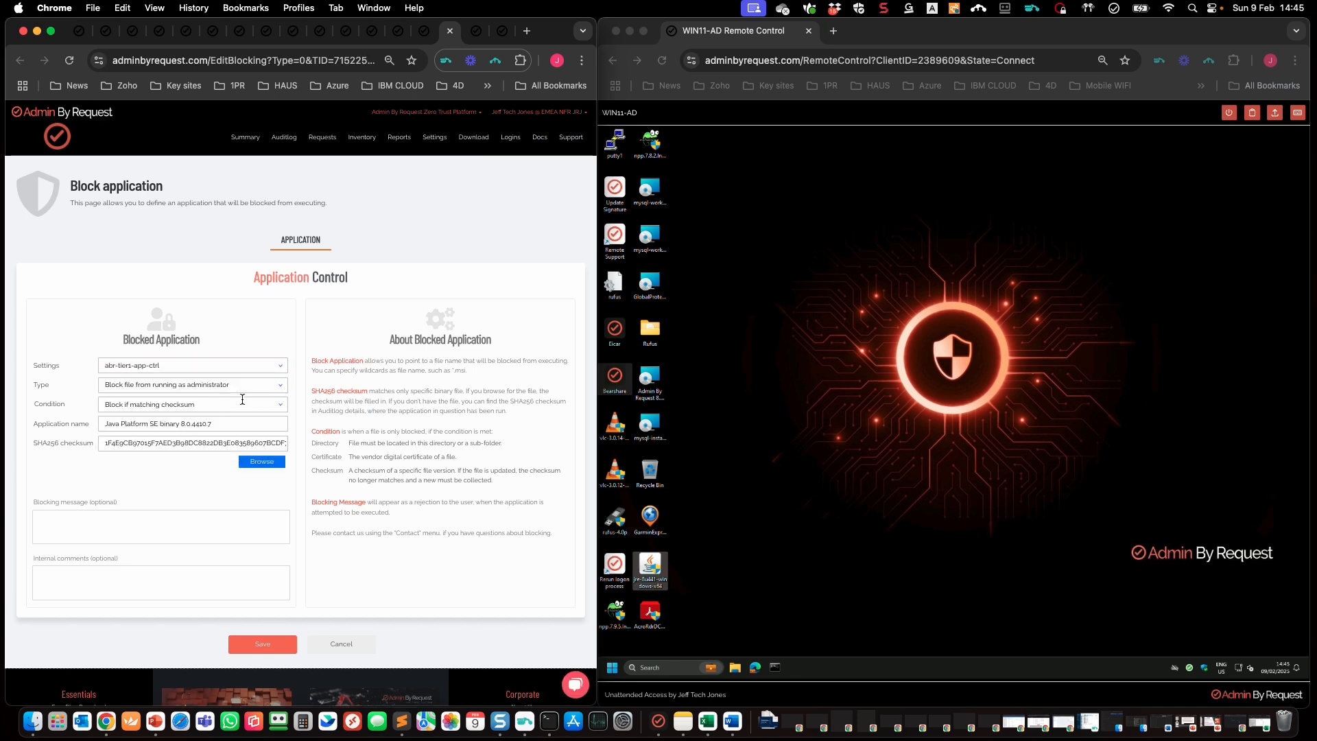
Step: Block Oracle America vendor files instead, with the message 'NO ORACLE ALLOWED!', and save
{"action": "left_click", "coordinate": [281, 388]}
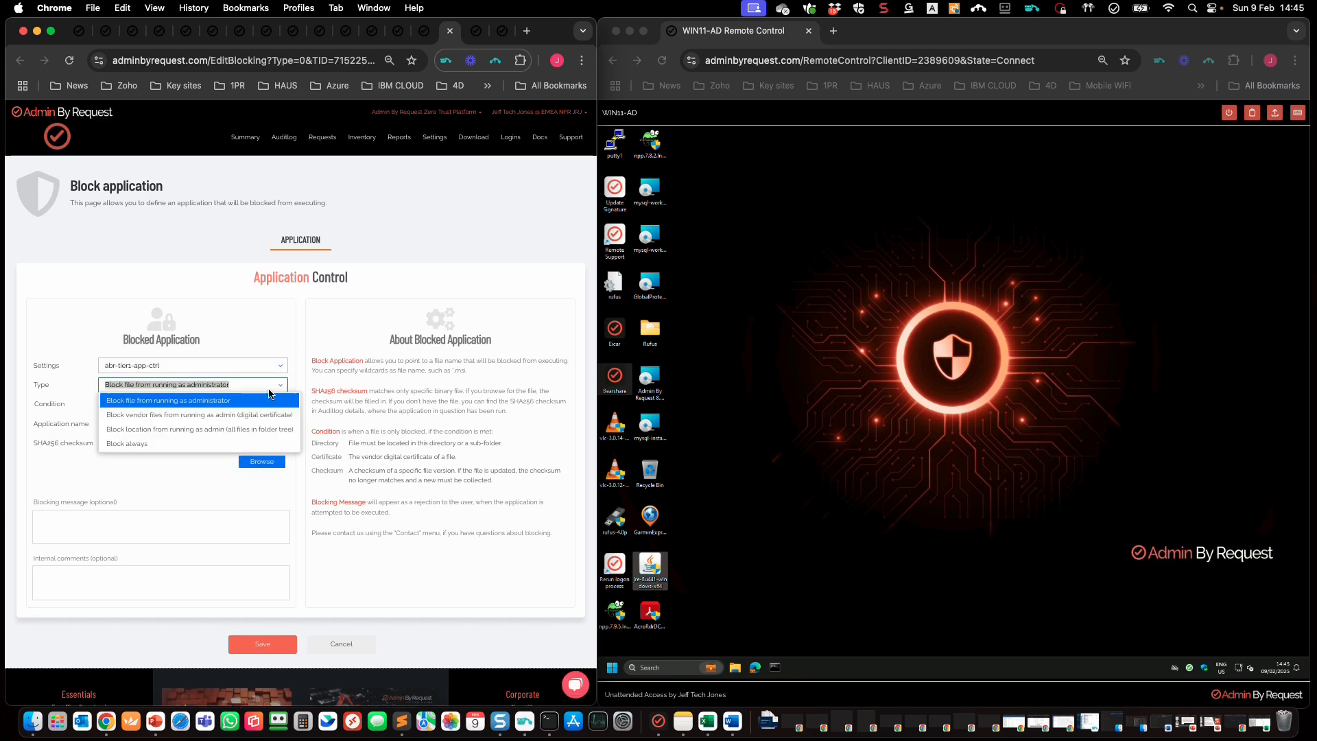
{"action": "left_click", "coordinate": [225, 415]}
{"action": "left_click_drag", "start_coordinate": [168, 404], "coordinate": [102, 407]}
{"action": "left_click", "coordinate": [159, 522]}
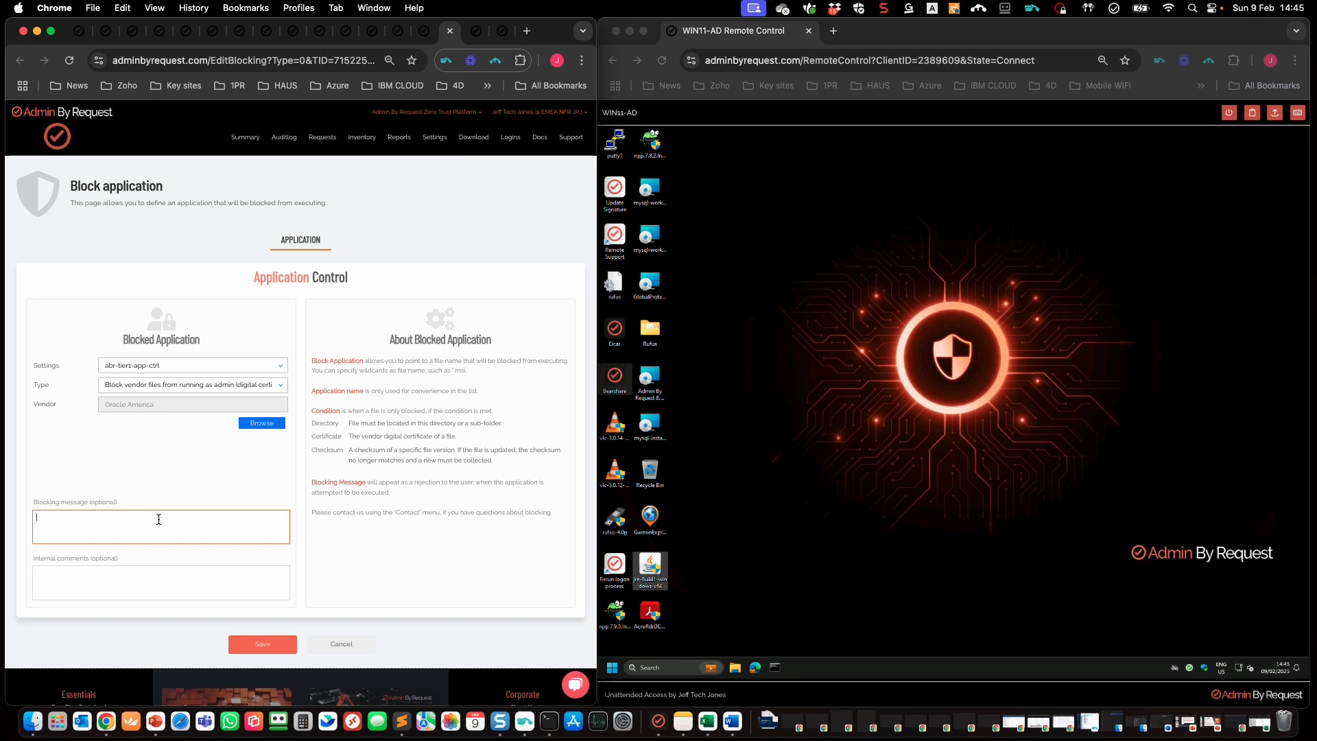
{"action": "type", "text": "NO ORACLE ALLOWED!"}
{"action": "left_click", "coordinate": [263, 646]}
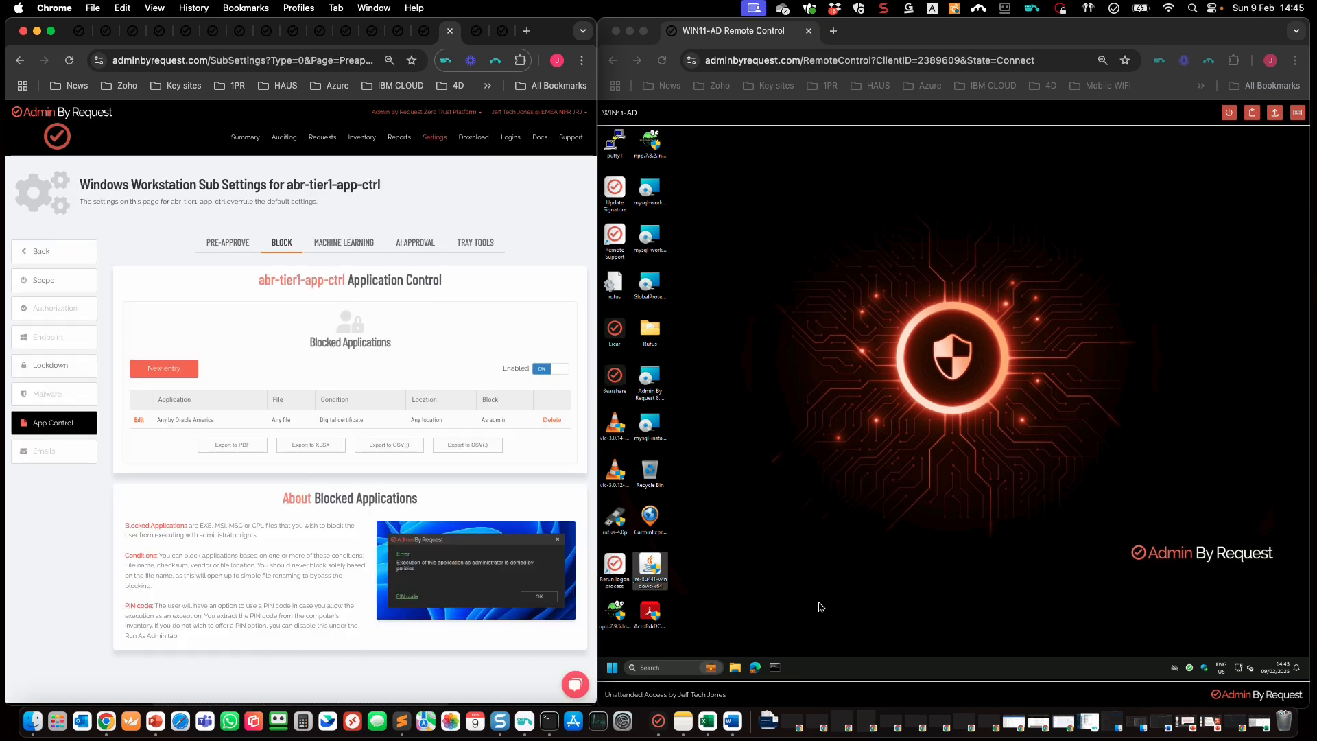
Step: On the remote WIN11-AD desktop, try running the Java installer
{"action": "left_click", "coordinate": [818, 602]}
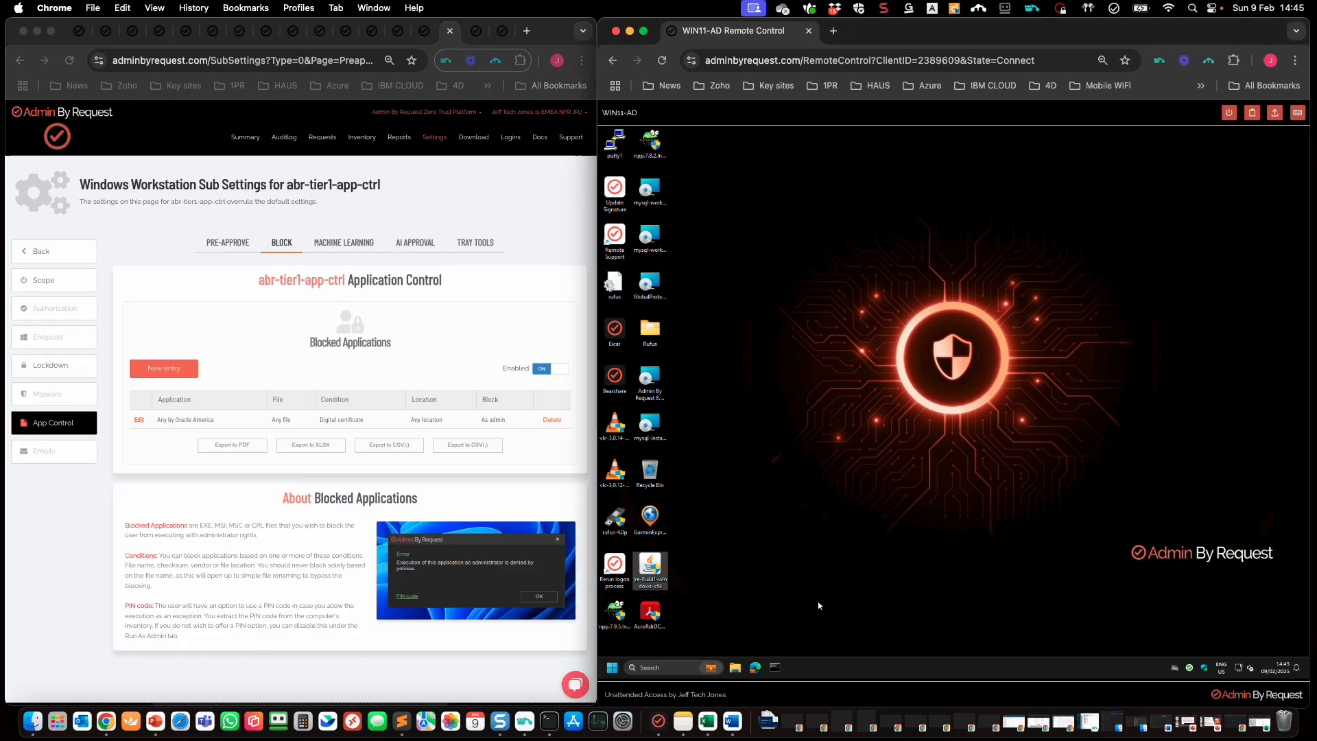
{"action": "left_click", "coordinate": [1190, 669]}
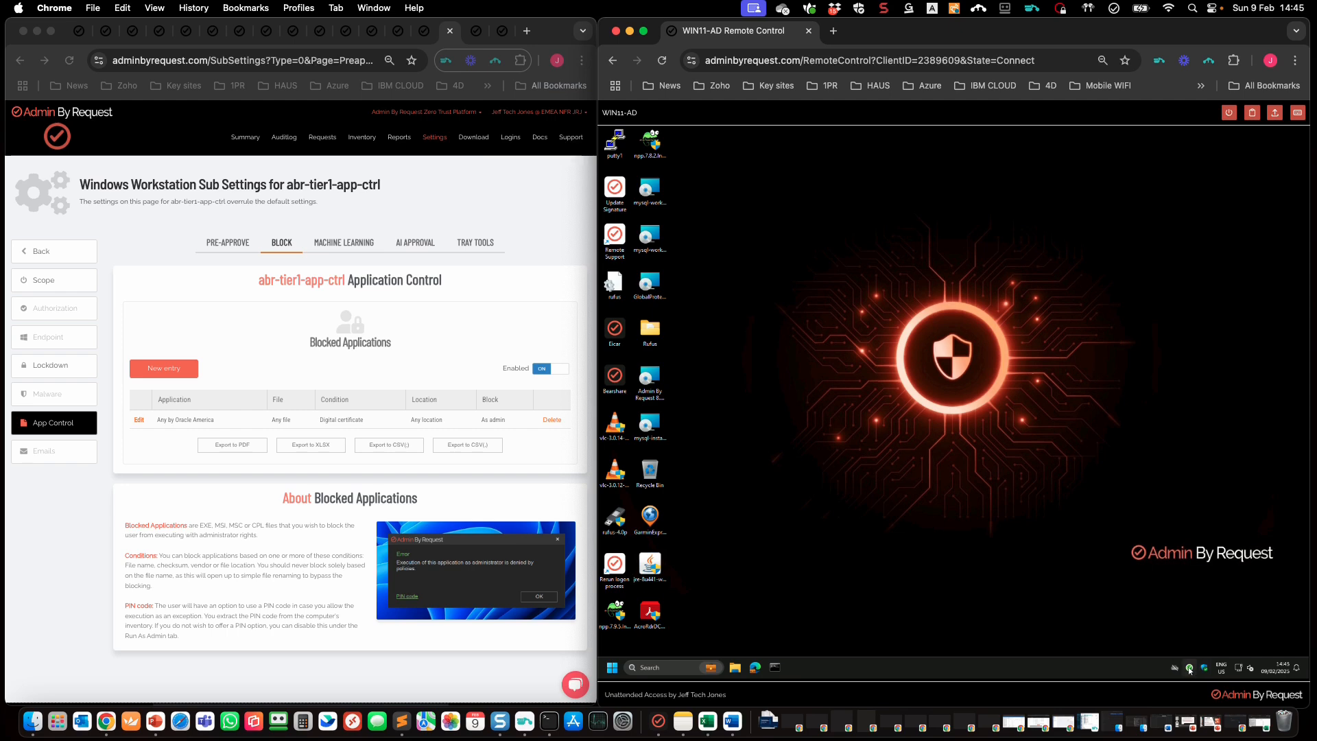
{"action": "left_click", "coordinate": [832, 561]}
{"action": "double_click", "coordinate": [655, 568]}
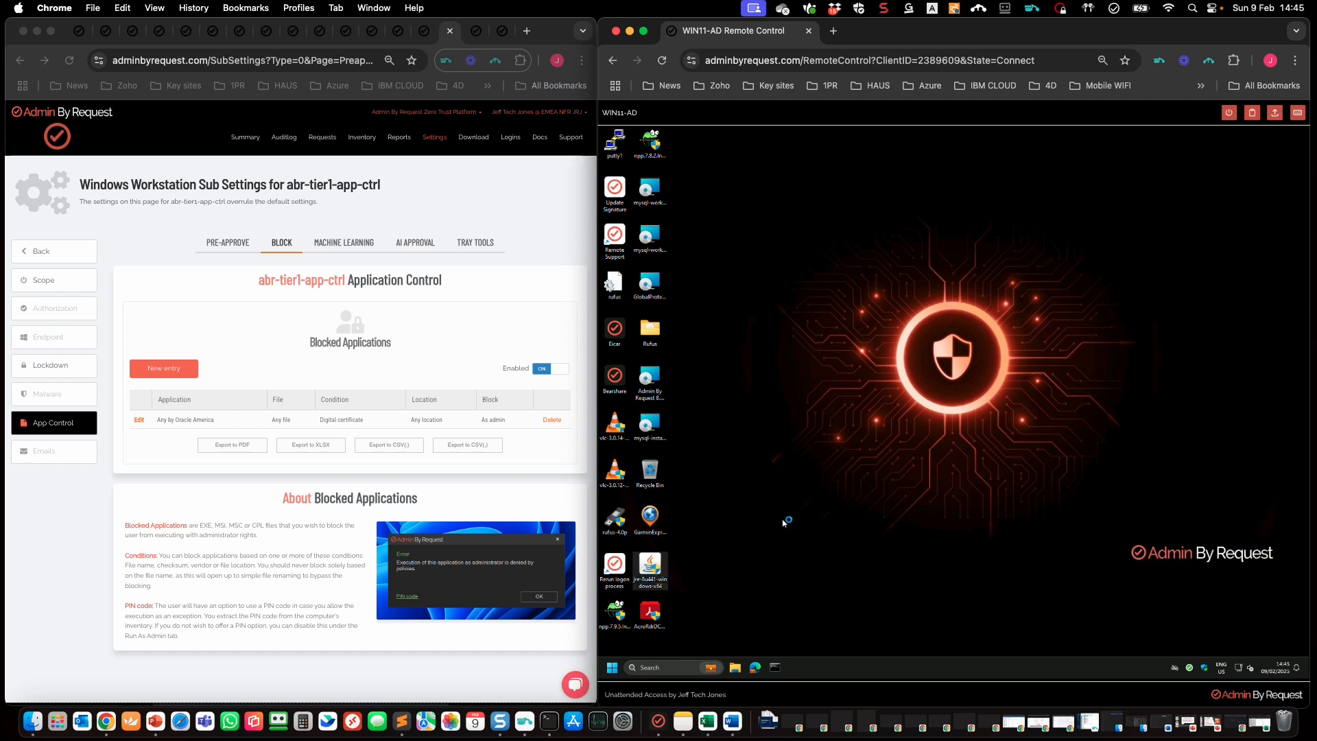
Step: Launch MySQL Workbench and the MySQL installer, dismissing the 'NO ORACLE ALLOWED!' Access denied message
{"action": "double_click", "coordinate": [647, 184]}
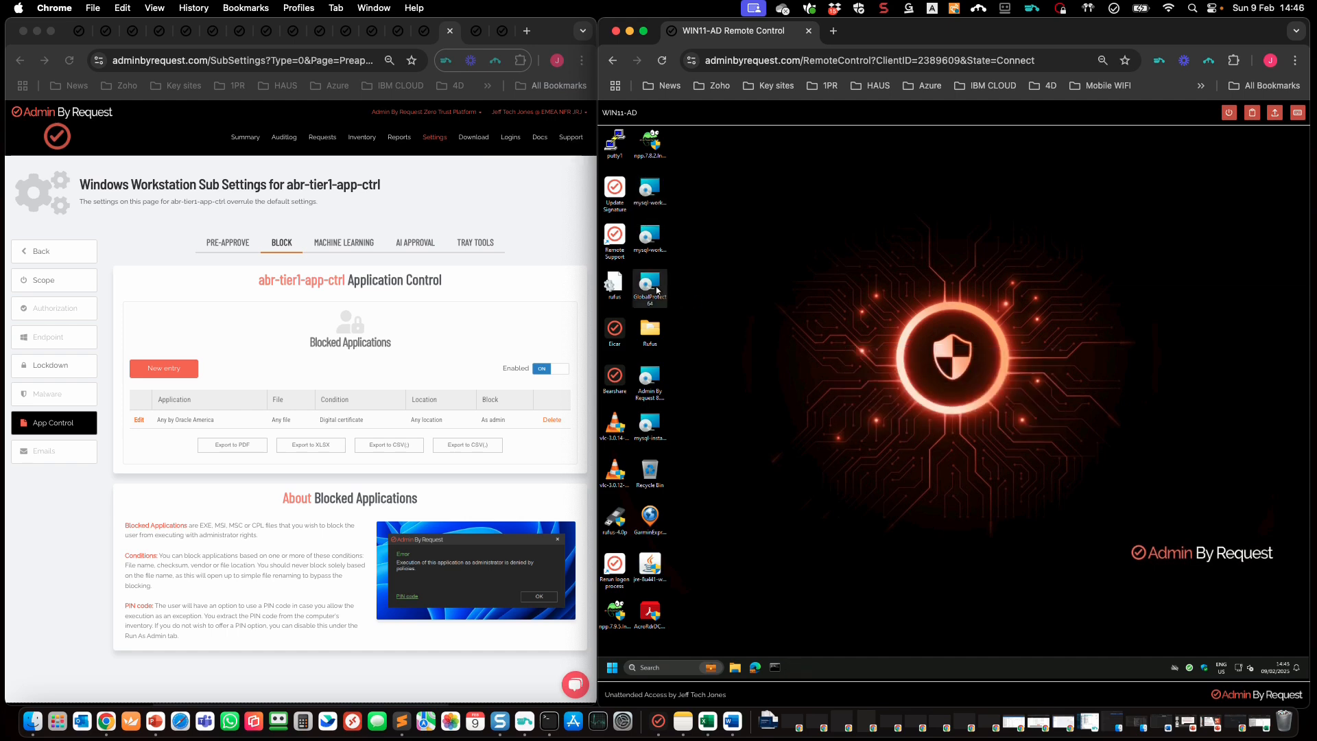
{"action": "left_click", "coordinate": [649, 285]}
{"action": "double_click", "coordinate": [649, 429]}
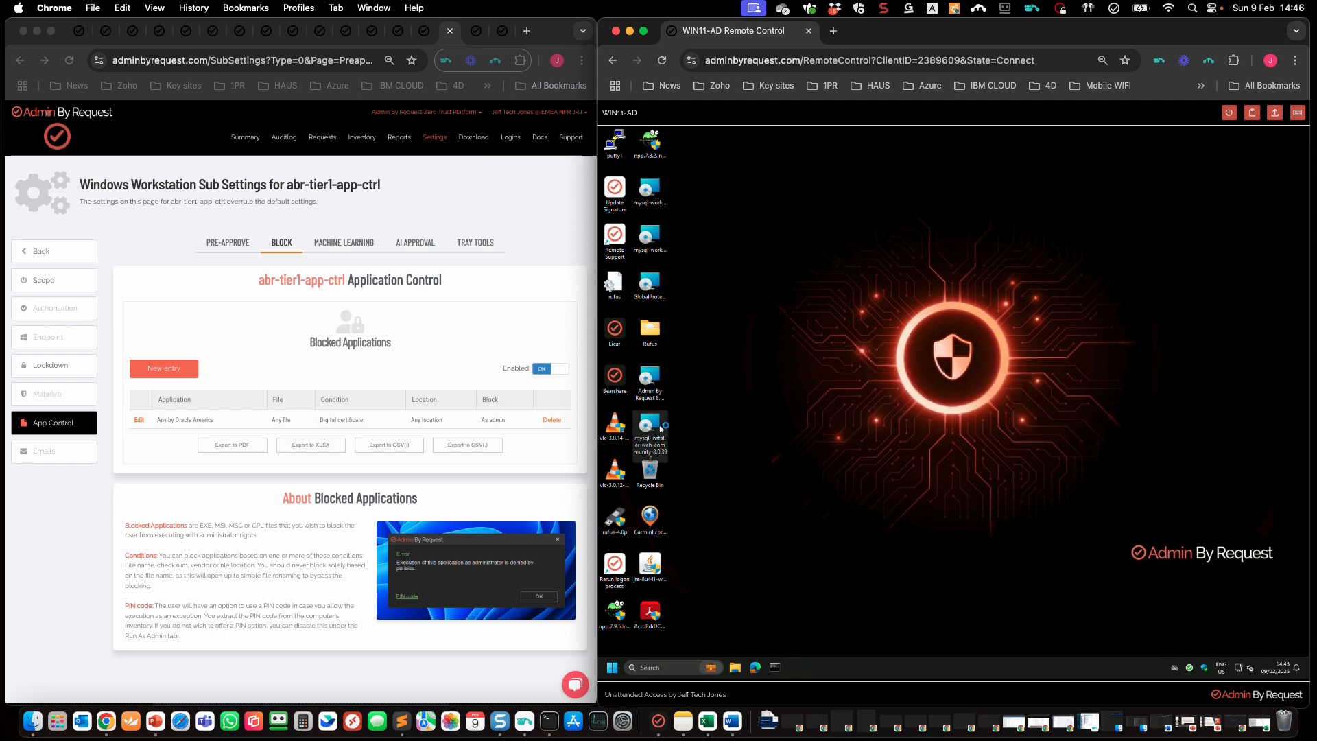
{"action": "left_click", "coordinate": [1014, 425]}
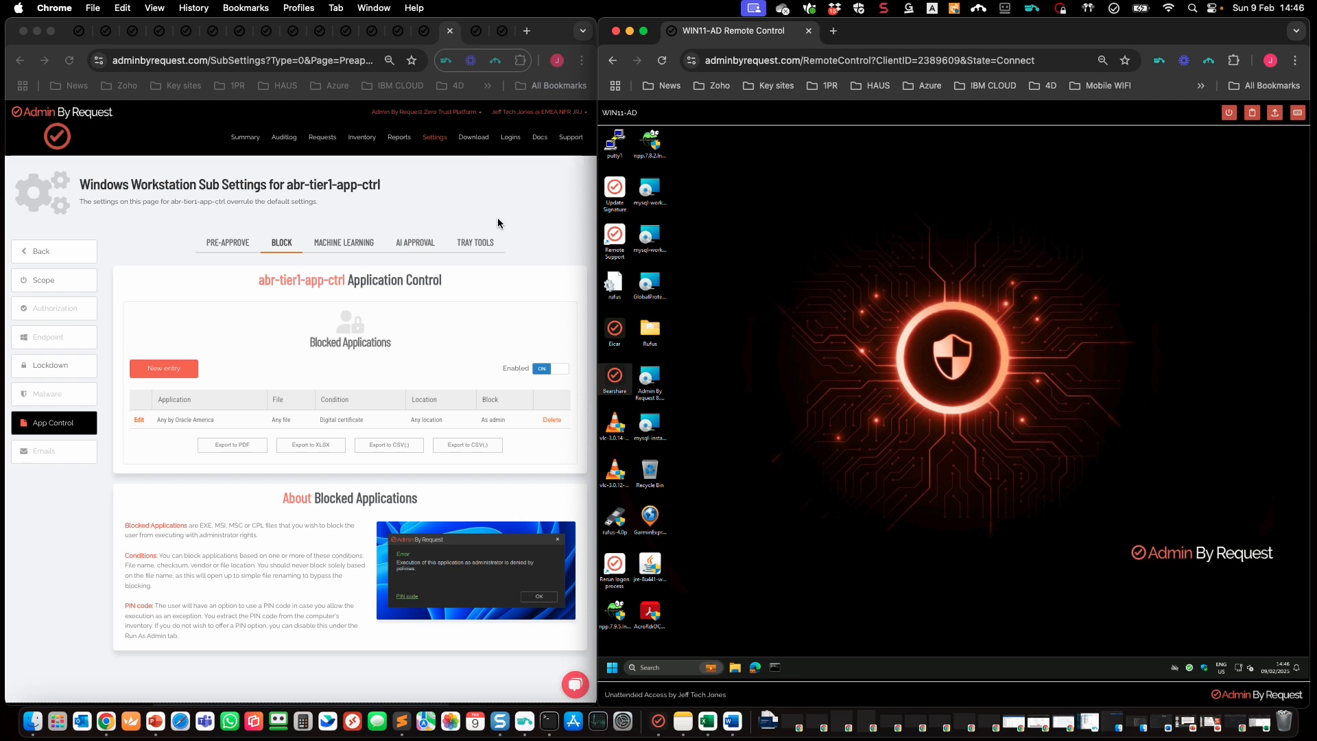
{"action": "left_click", "coordinate": [498, 199]}
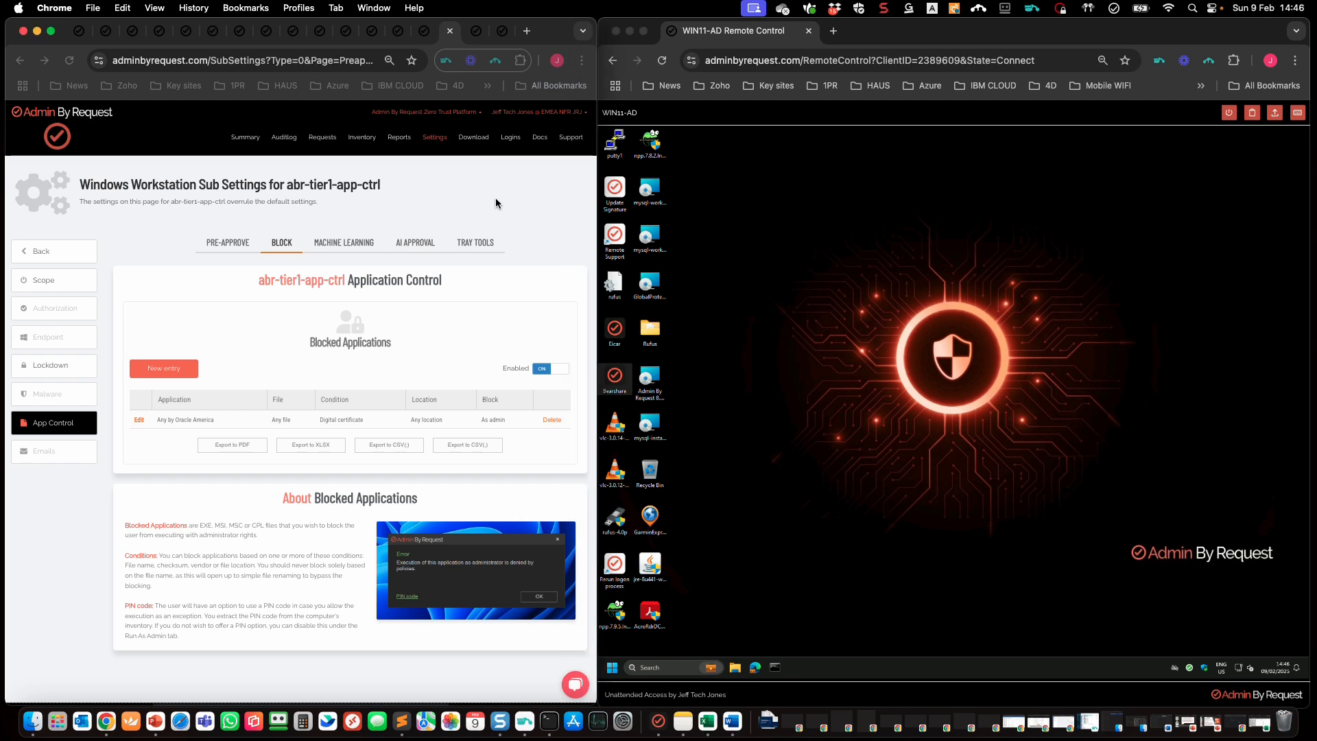
Step: In the Run As Admin audit log, inspect both MySQL Workbench entries, then sort by Application
{"action": "left_click", "coordinate": [286, 140]}
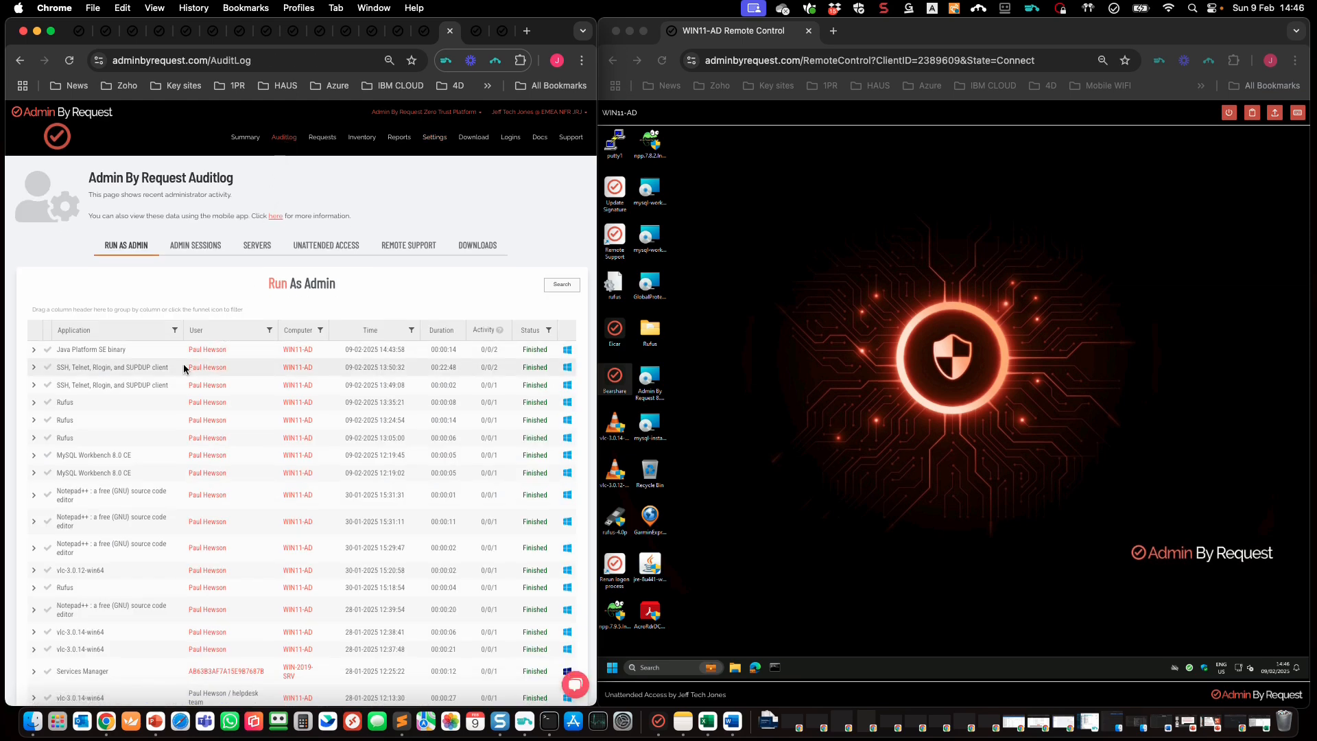
{"action": "left_click", "coordinate": [34, 455]}
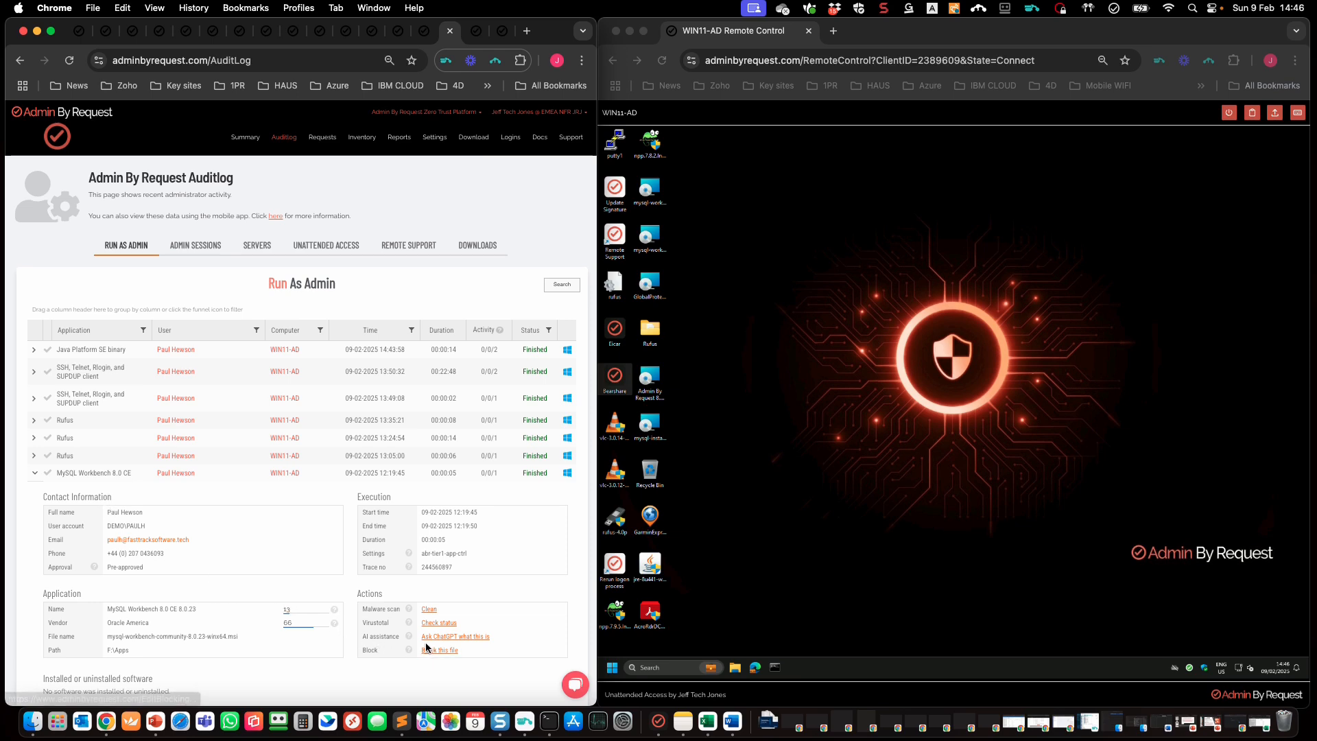
{"action": "scroll", "coordinate": [242, 485], "scroll_direction": "down", "scroll_amount": 3}
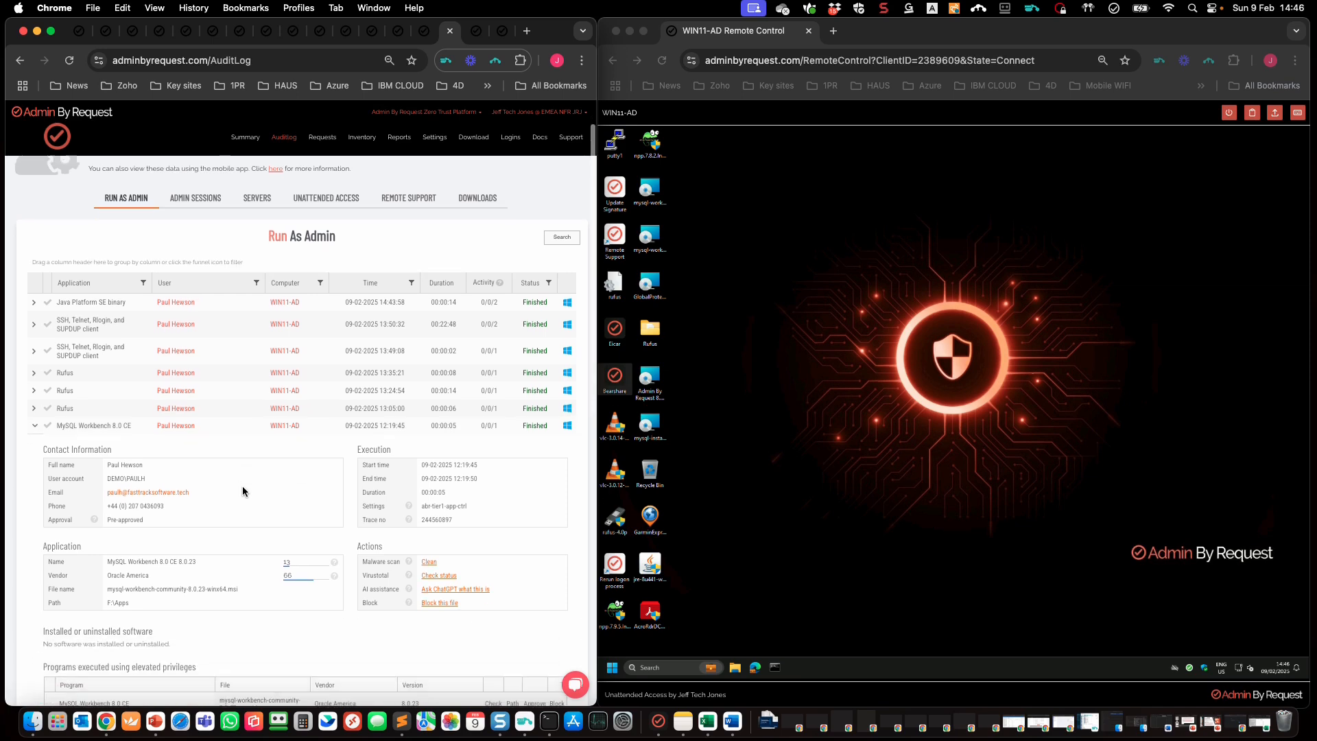
{"action": "scroll", "coordinate": [206, 492], "scroll_direction": "down", "scroll_amount": 2}
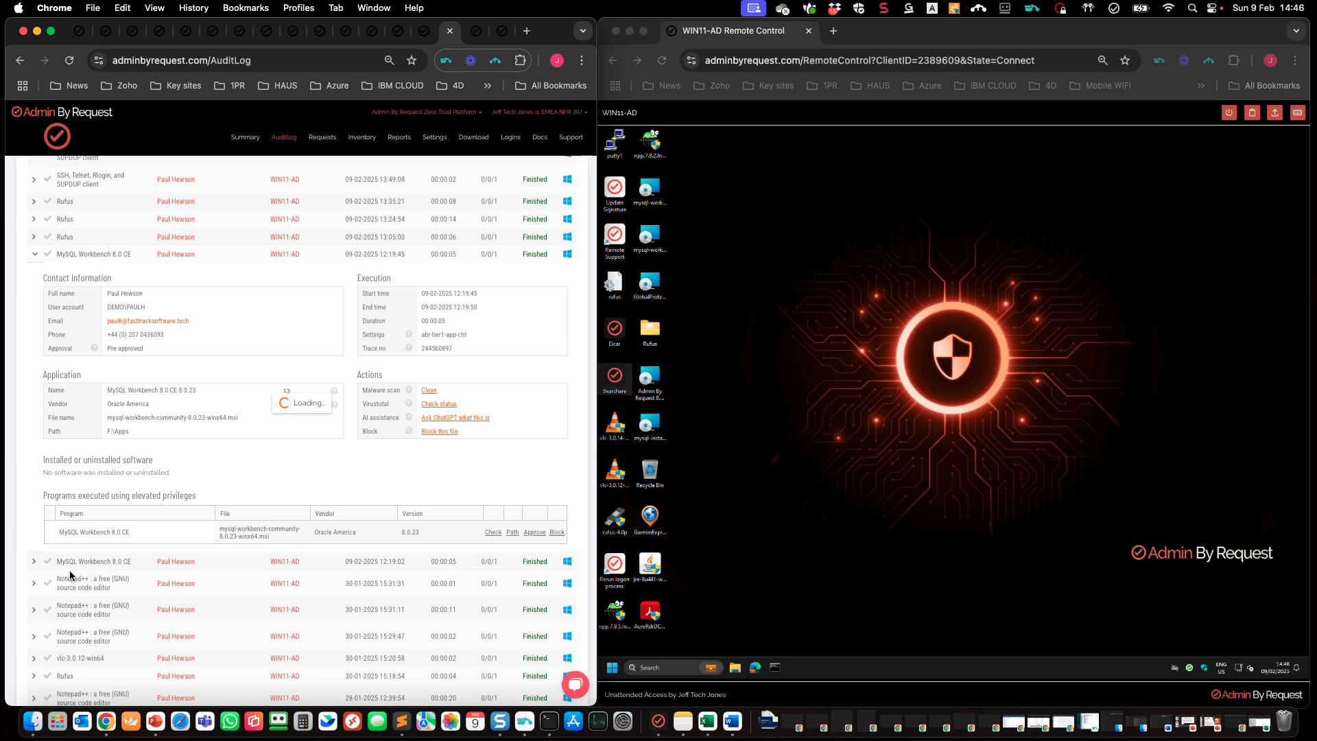
{"action": "left_click", "coordinate": [55, 558]}
{"action": "scroll", "coordinate": [150, 546], "scroll_direction": "down", "scroll_amount": 4}
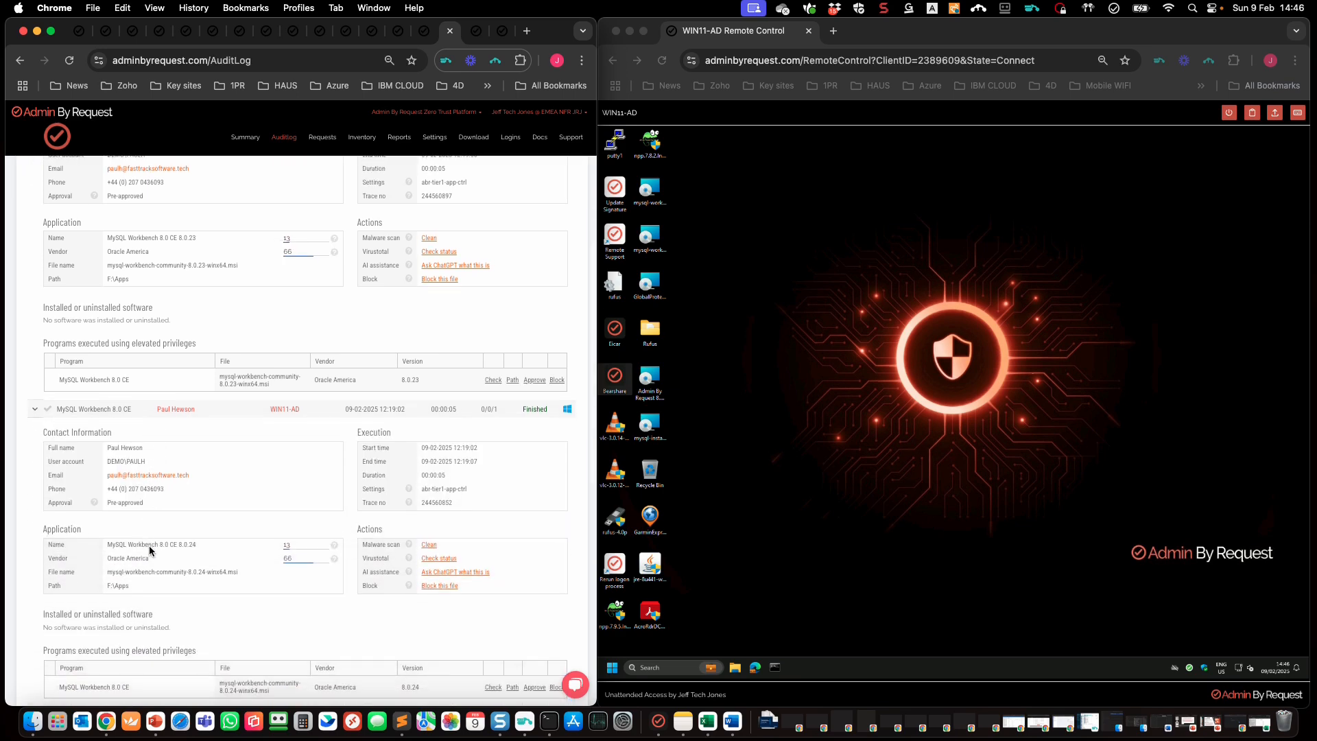
{"action": "scroll", "coordinate": [150, 546], "scroll_direction": "down", "scroll_amount": 5}
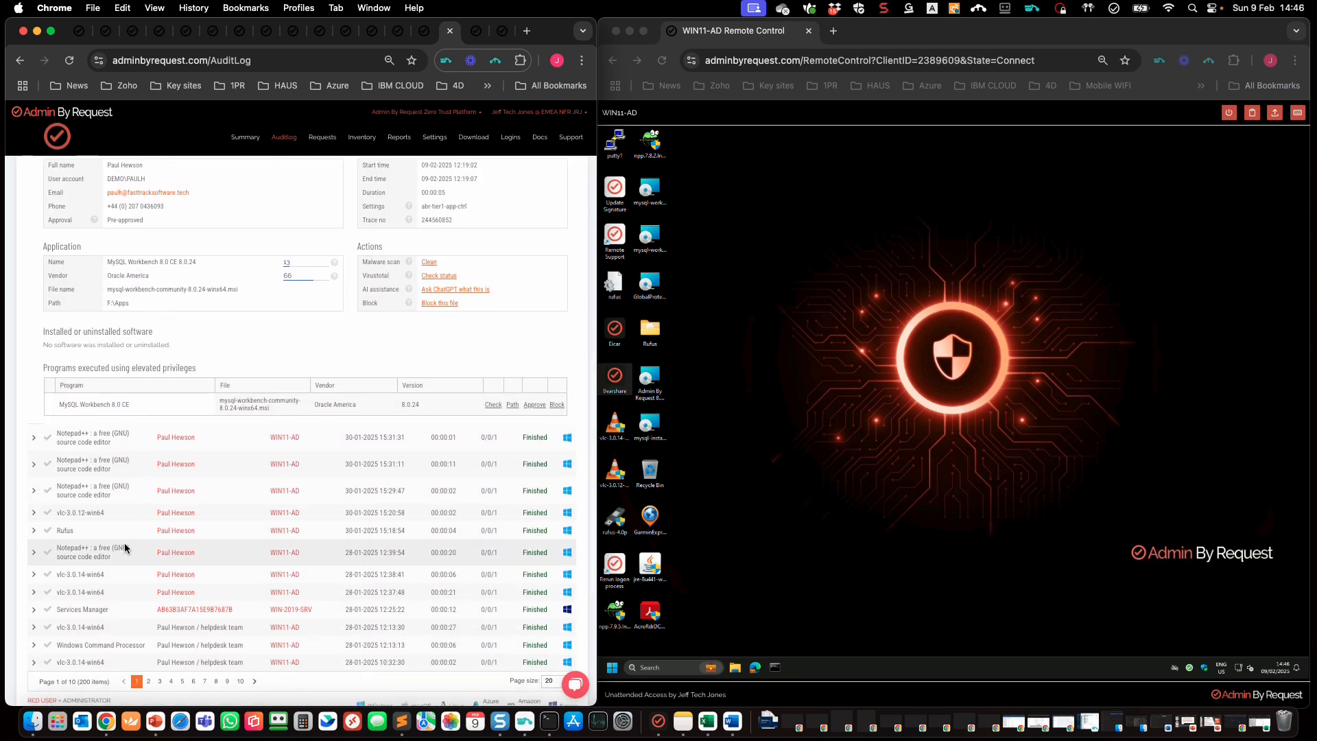
{"action": "scroll", "coordinate": [125, 547], "scroll_direction": "down", "scroll_amount": 1}
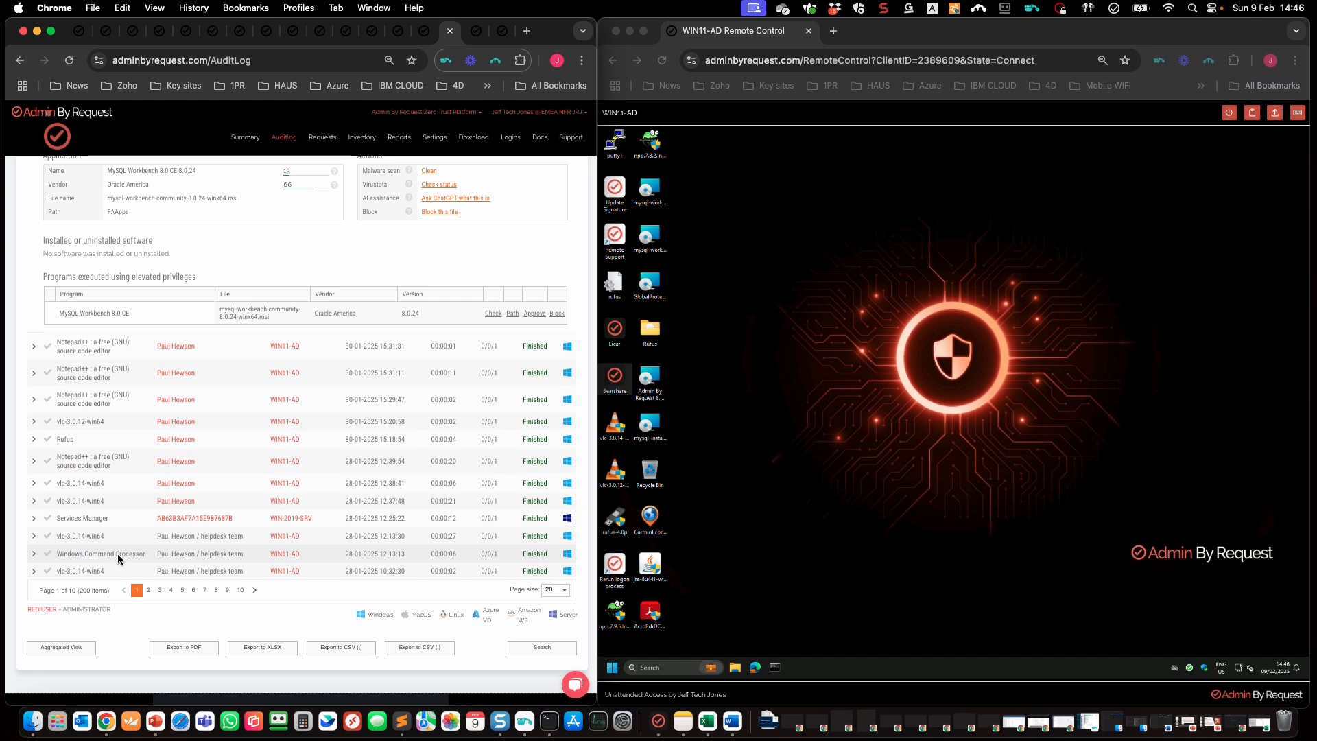
{"action": "scroll", "coordinate": [129, 538], "scroll_direction": "up", "scroll_amount": 15}
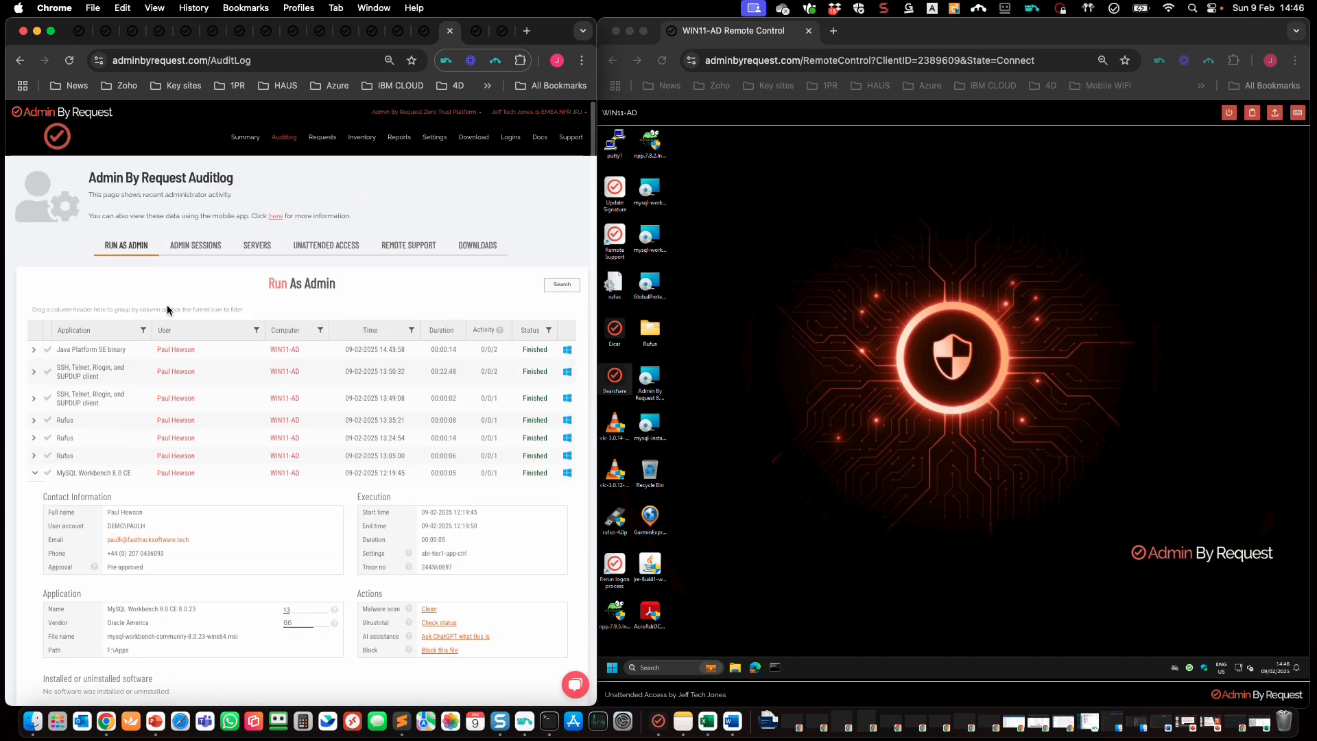
{"action": "left_click", "coordinate": [144, 332]}
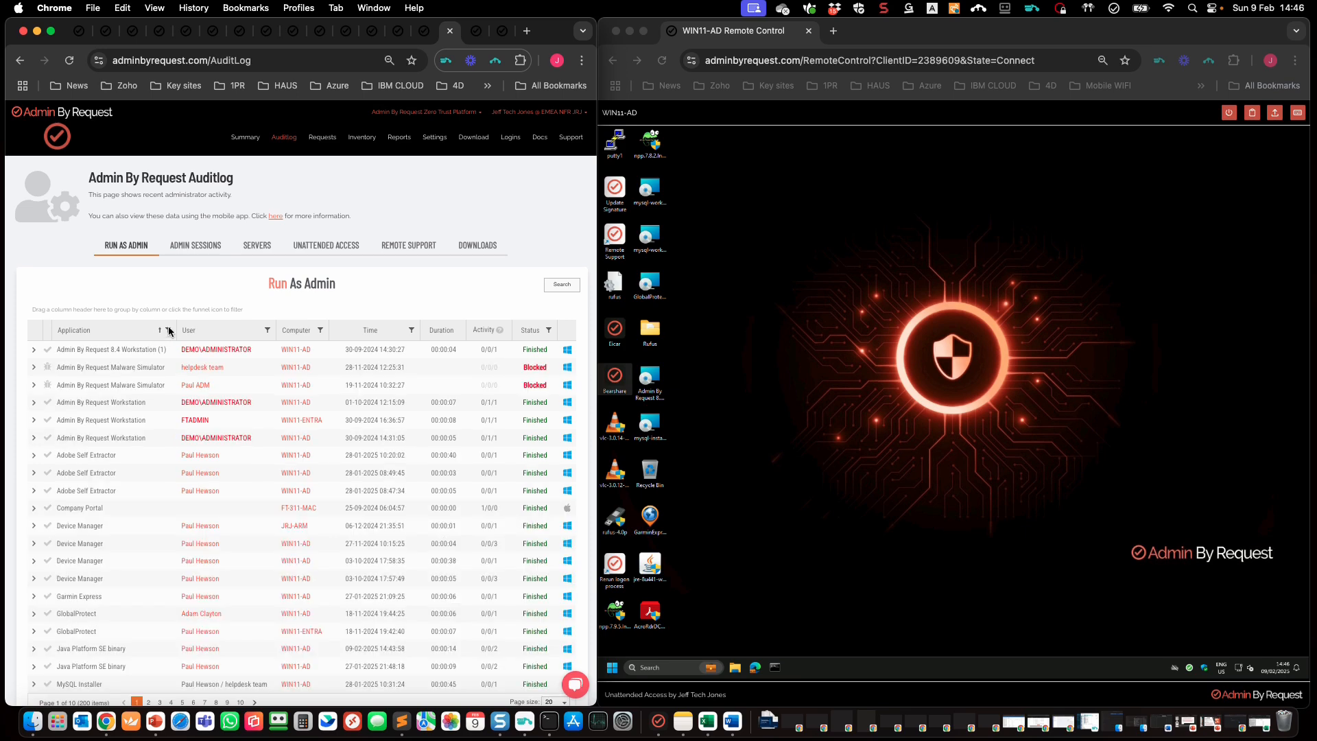
Step: Filter the Application column to MySQL Workbench 8.0 CE and pre-approve its 05-12-2024 8.0.23 entry
{"action": "left_click", "coordinate": [169, 332]}
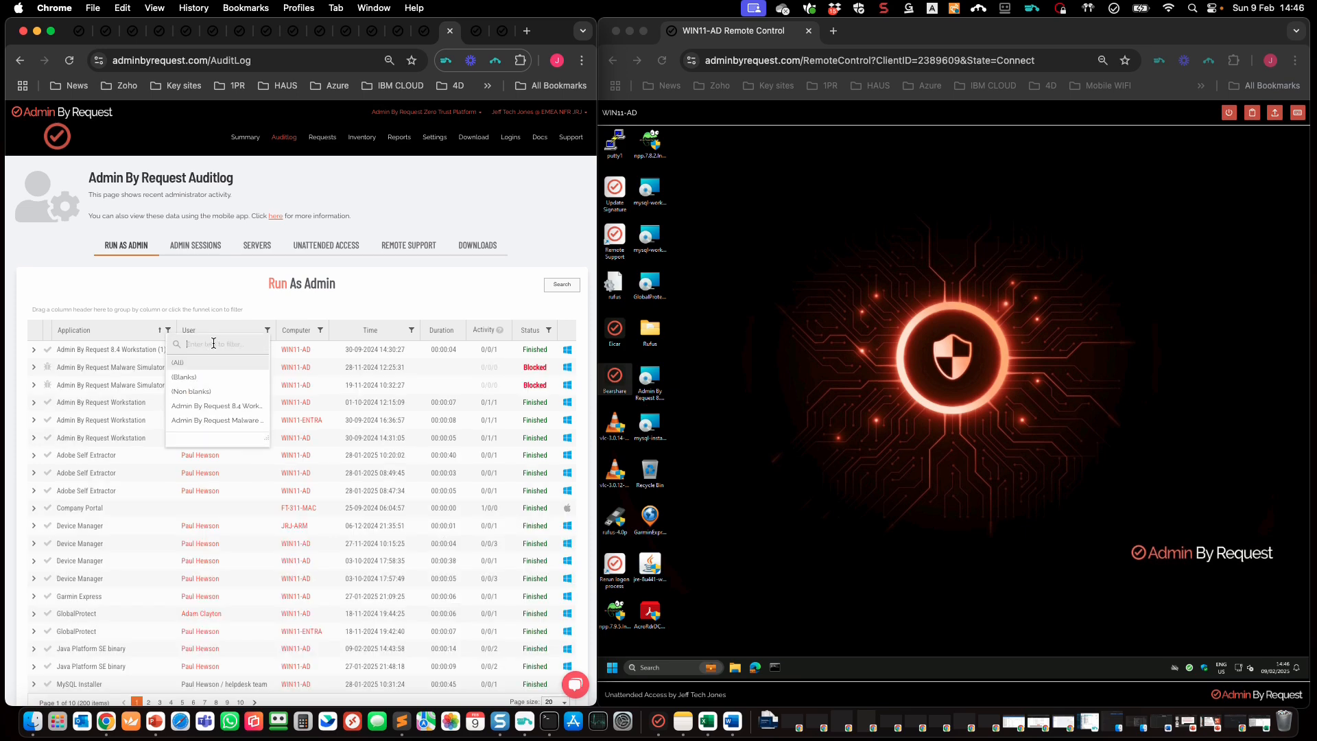
{"action": "type", "text": "sq"}
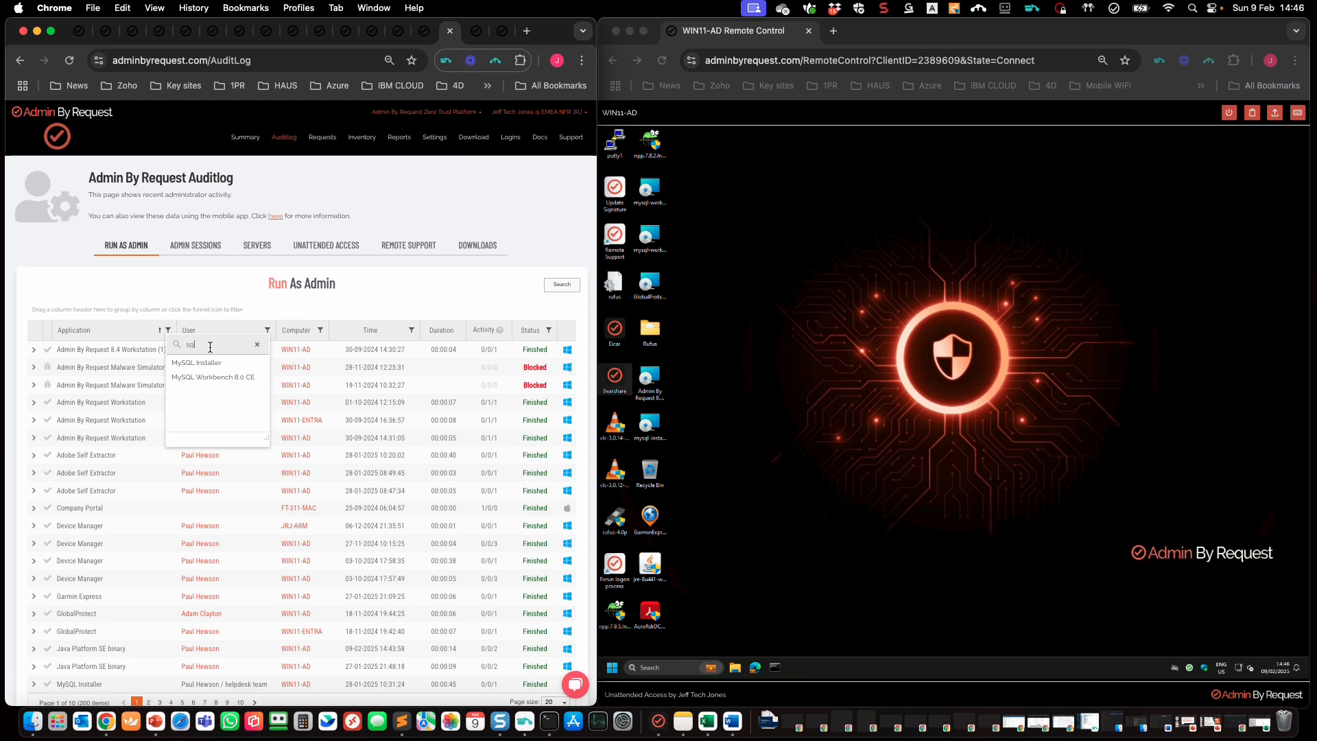
{"action": "left_click", "coordinate": [197, 380]}
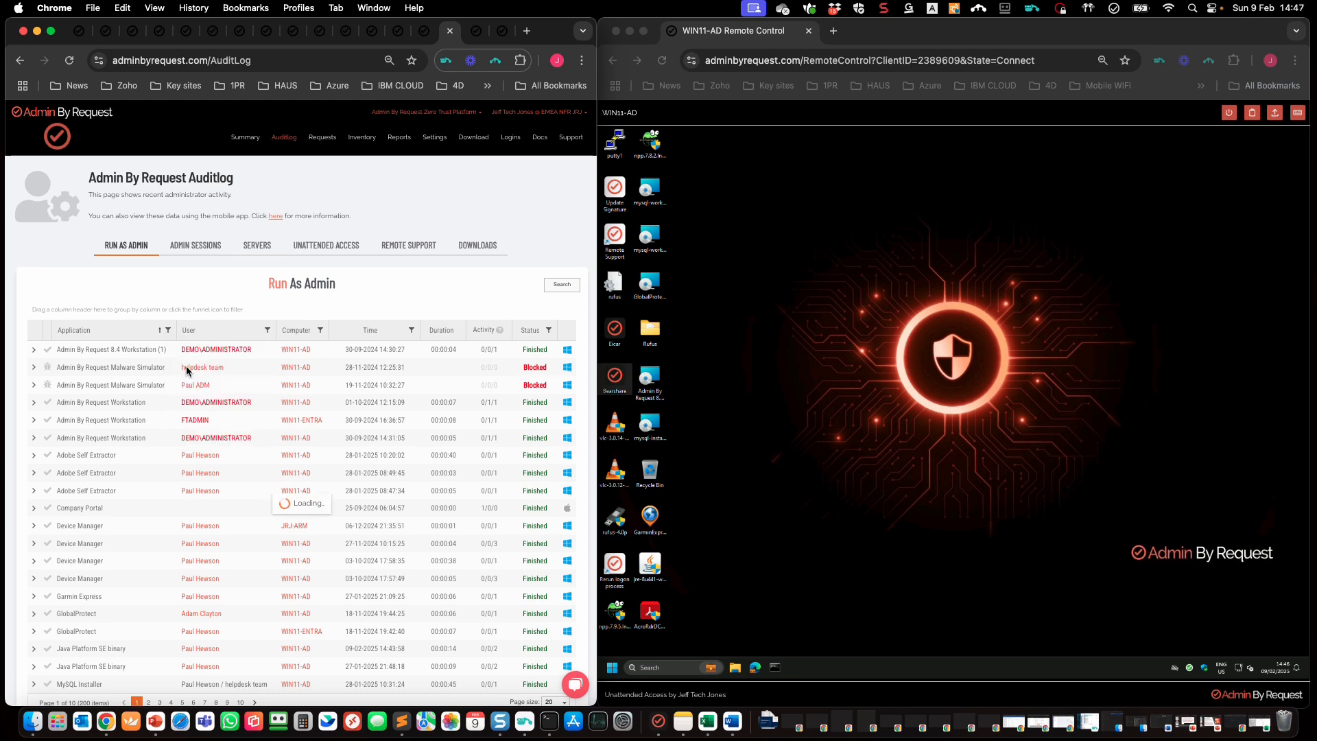
{"action": "scroll", "coordinate": [181, 381], "scroll_direction": "down", "scroll_amount": 5}
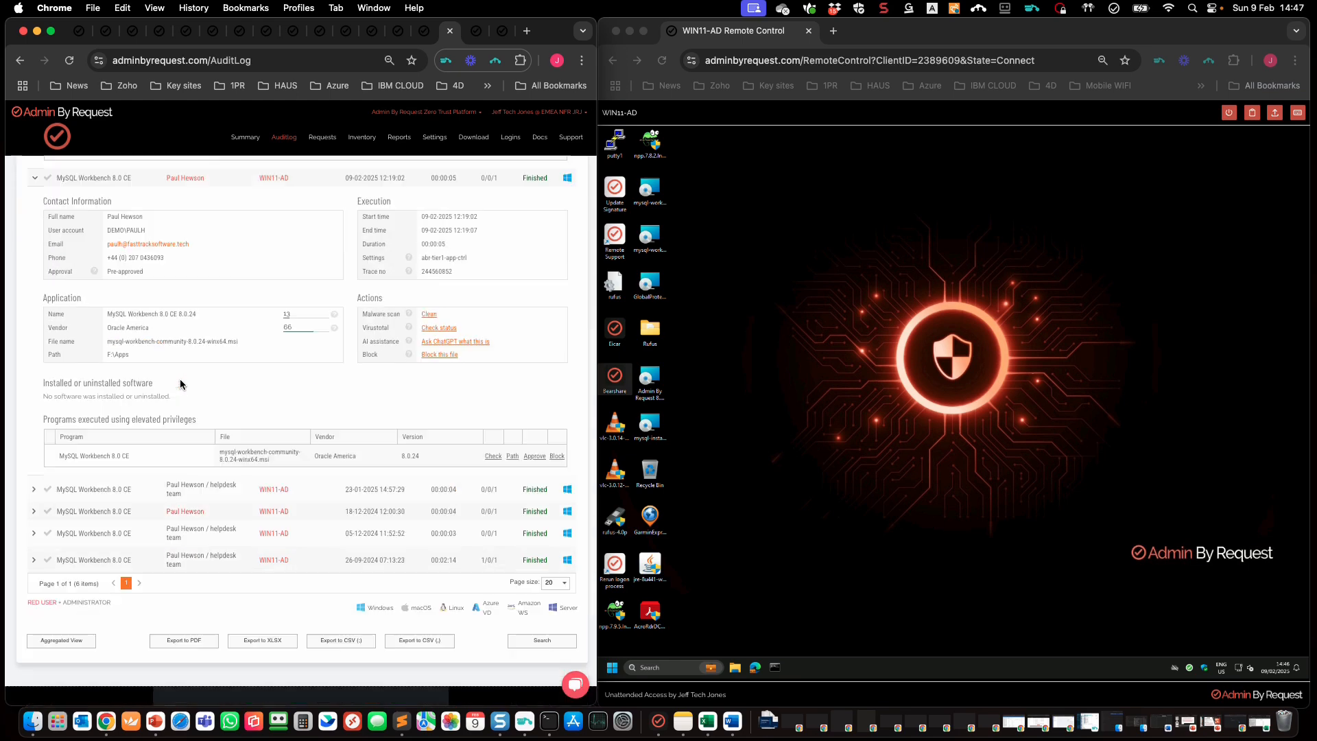
{"action": "scroll", "coordinate": [181, 384], "scroll_direction": "up", "scroll_amount": 1}
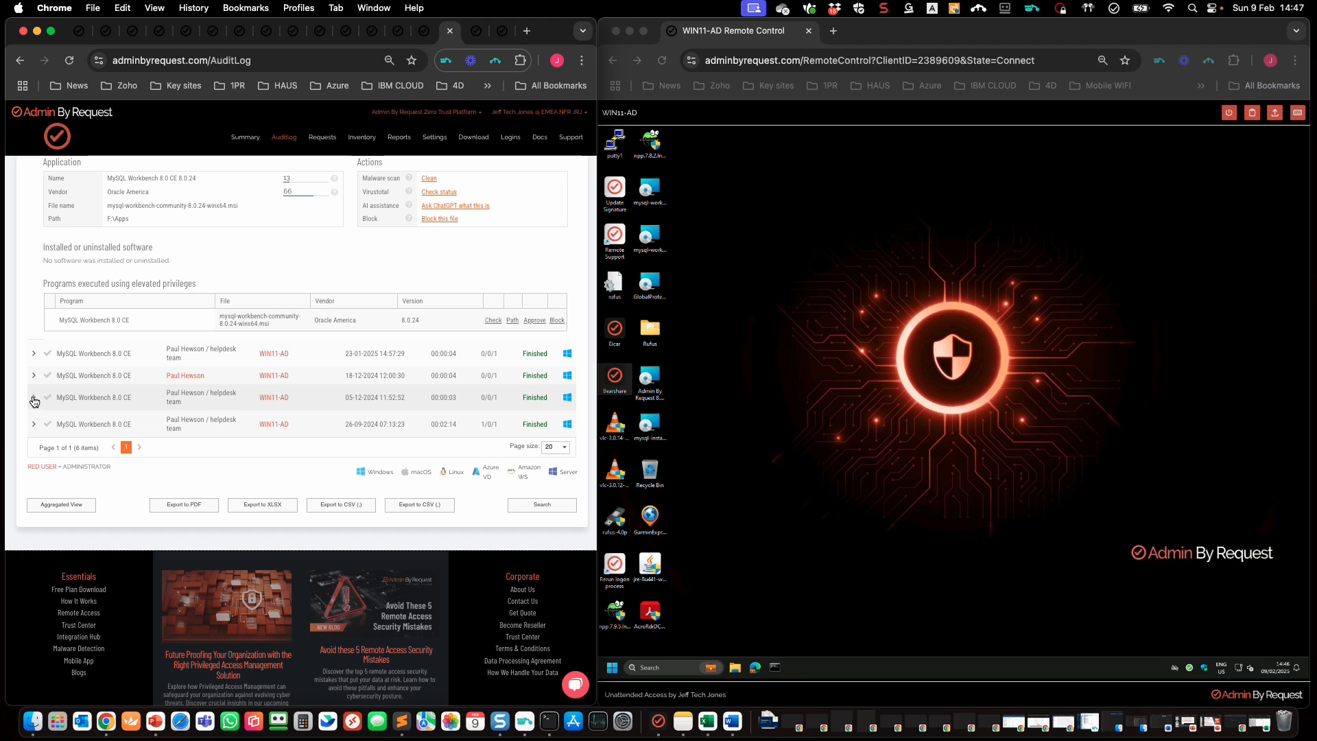
{"action": "left_click", "coordinate": [35, 399]}
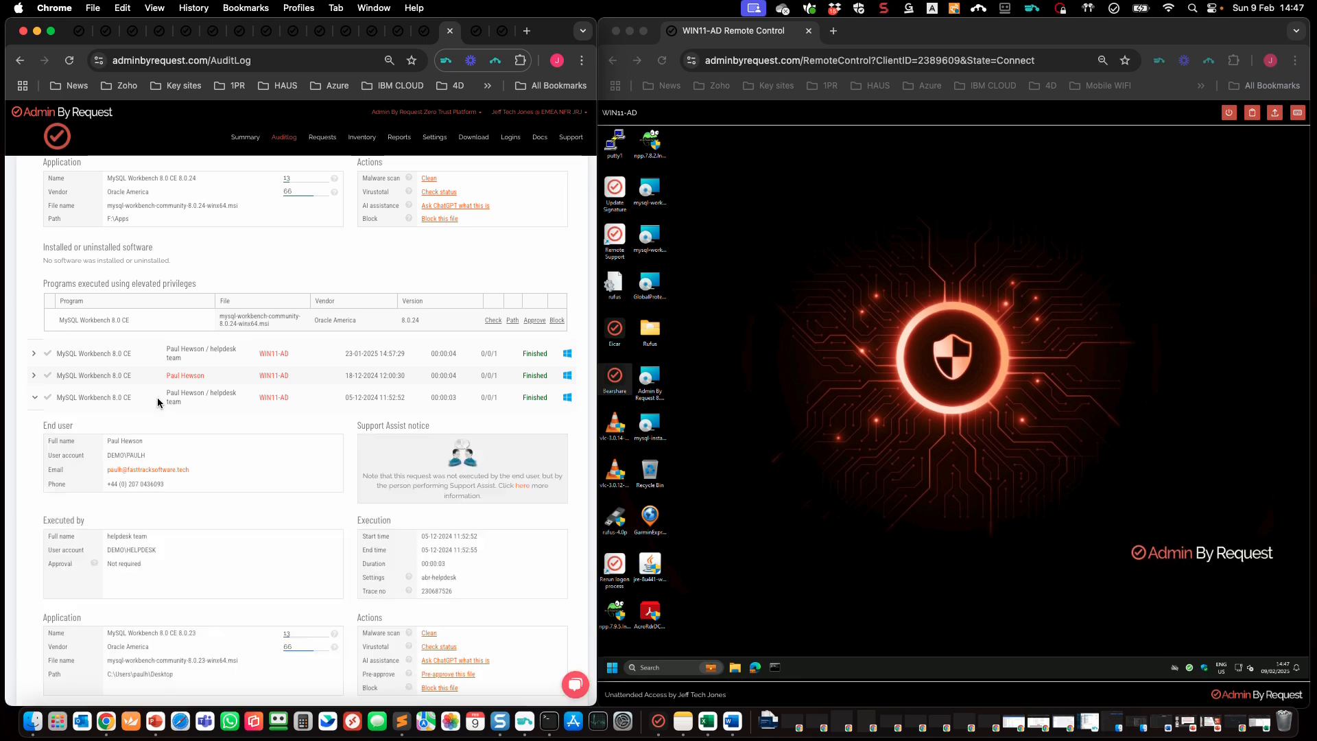
{"action": "scroll", "coordinate": [158, 397], "scroll_direction": "down", "scroll_amount": 3}
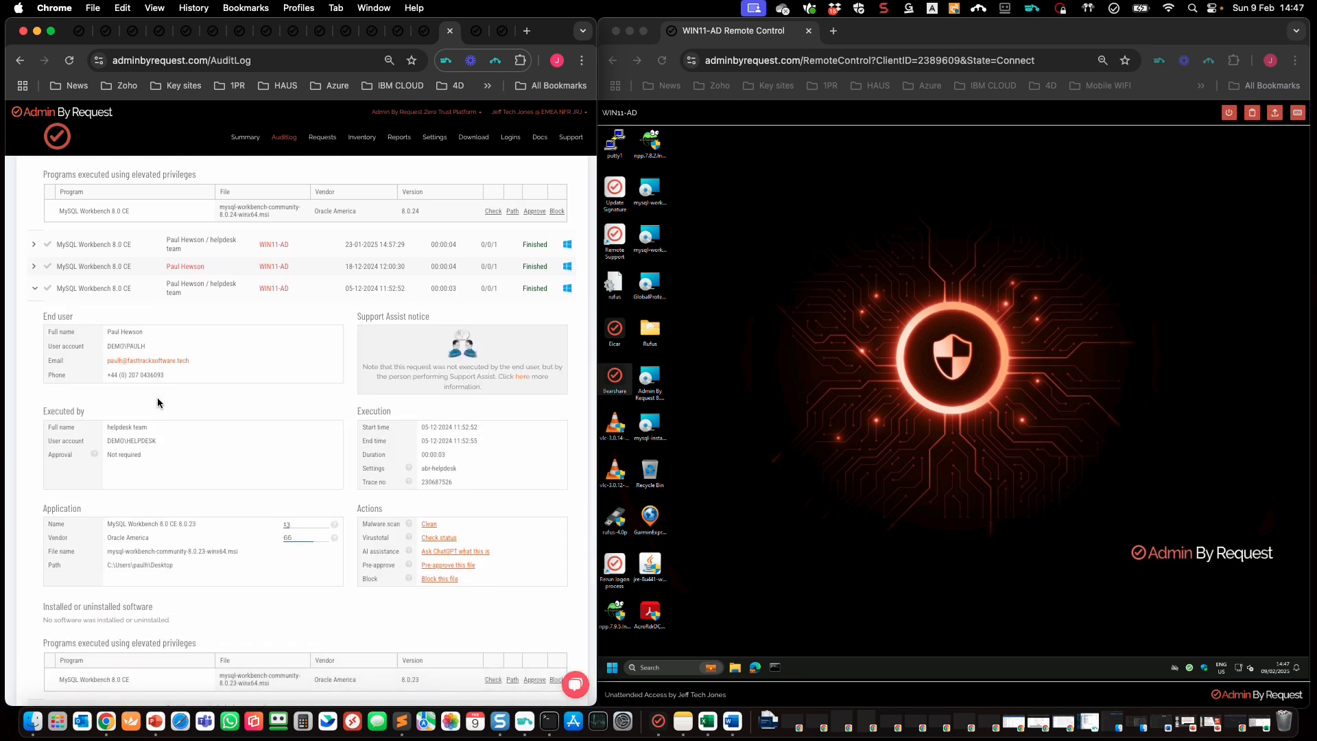
{"action": "left_click", "coordinate": [453, 565]}
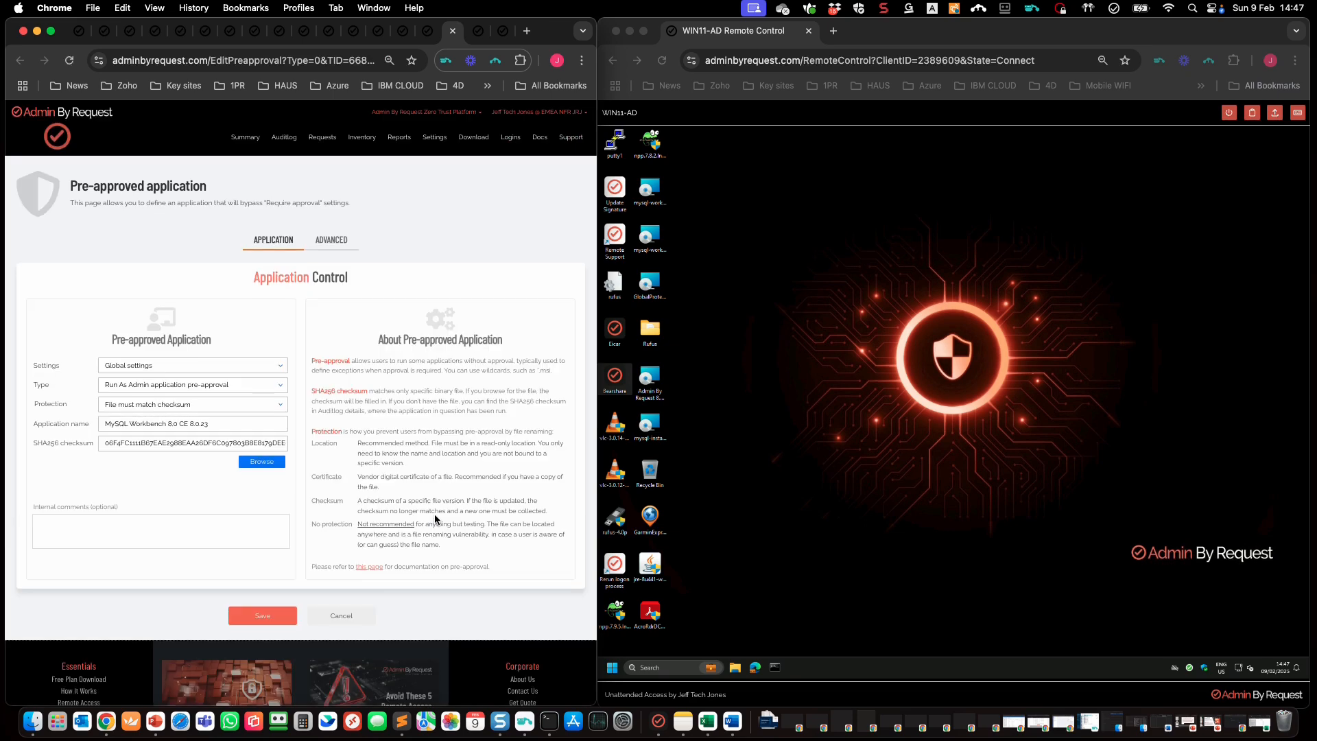
Step: Assign the MySQL Workbench 8.0.23 pre-approval to abr-tier1-app-ctrl and save it
{"action": "left_click", "coordinate": [279, 366]}
{"action": "left_click", "coordinate": [239, 406]}
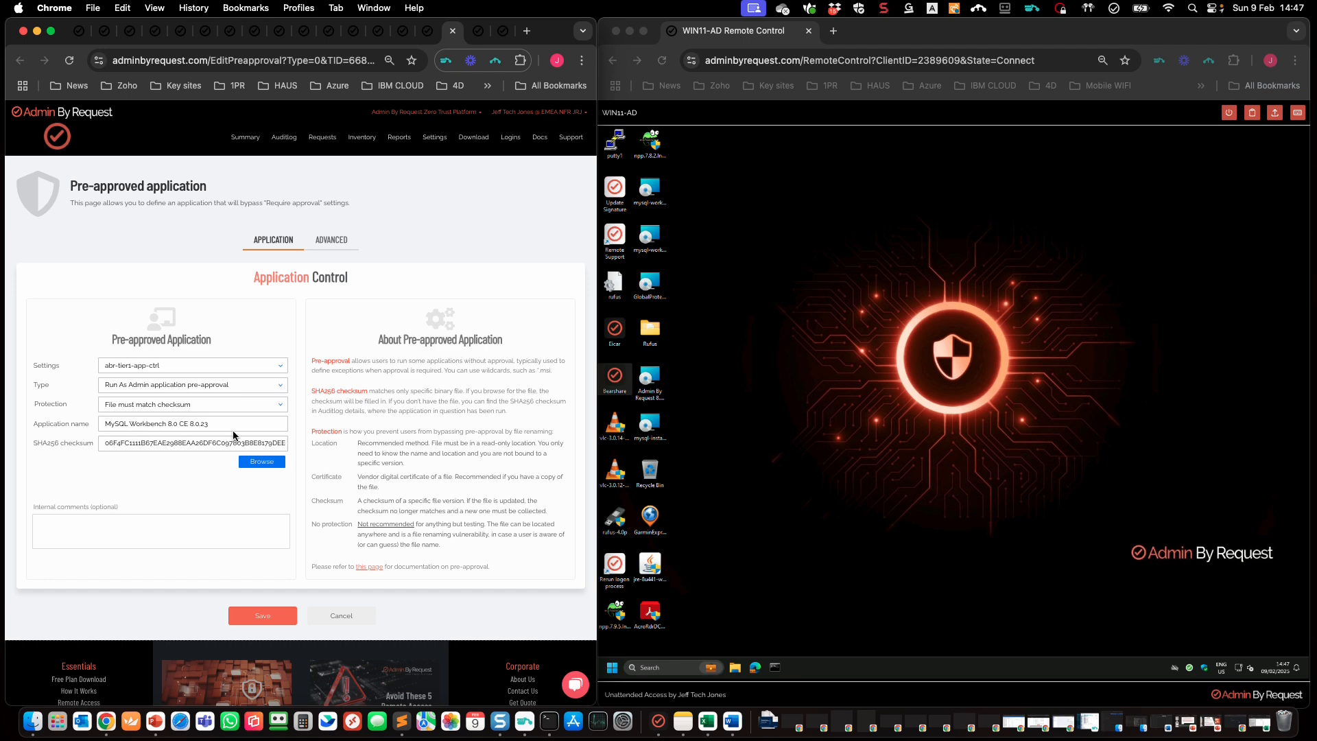
{"action": "left_click", "coordinate": [261, 617]}
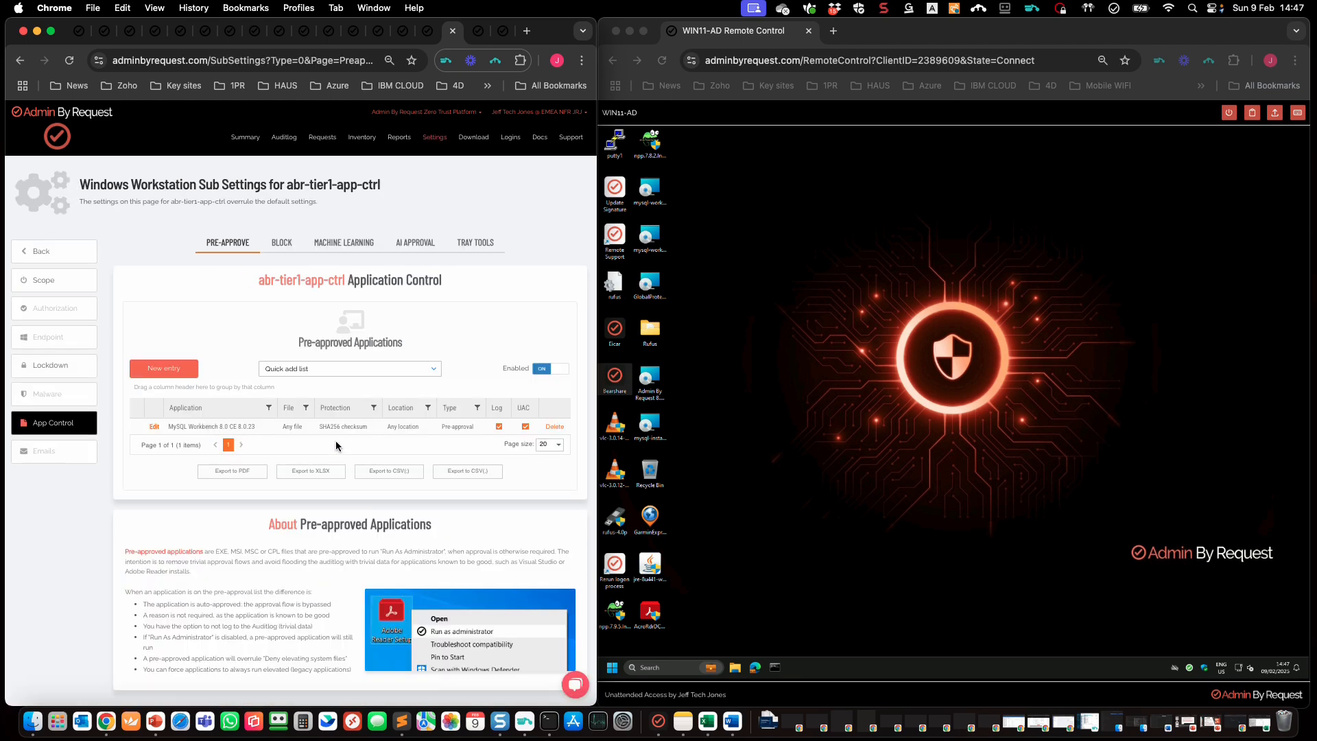
{"action": "left_click", "coordinate": [1190, 652]}
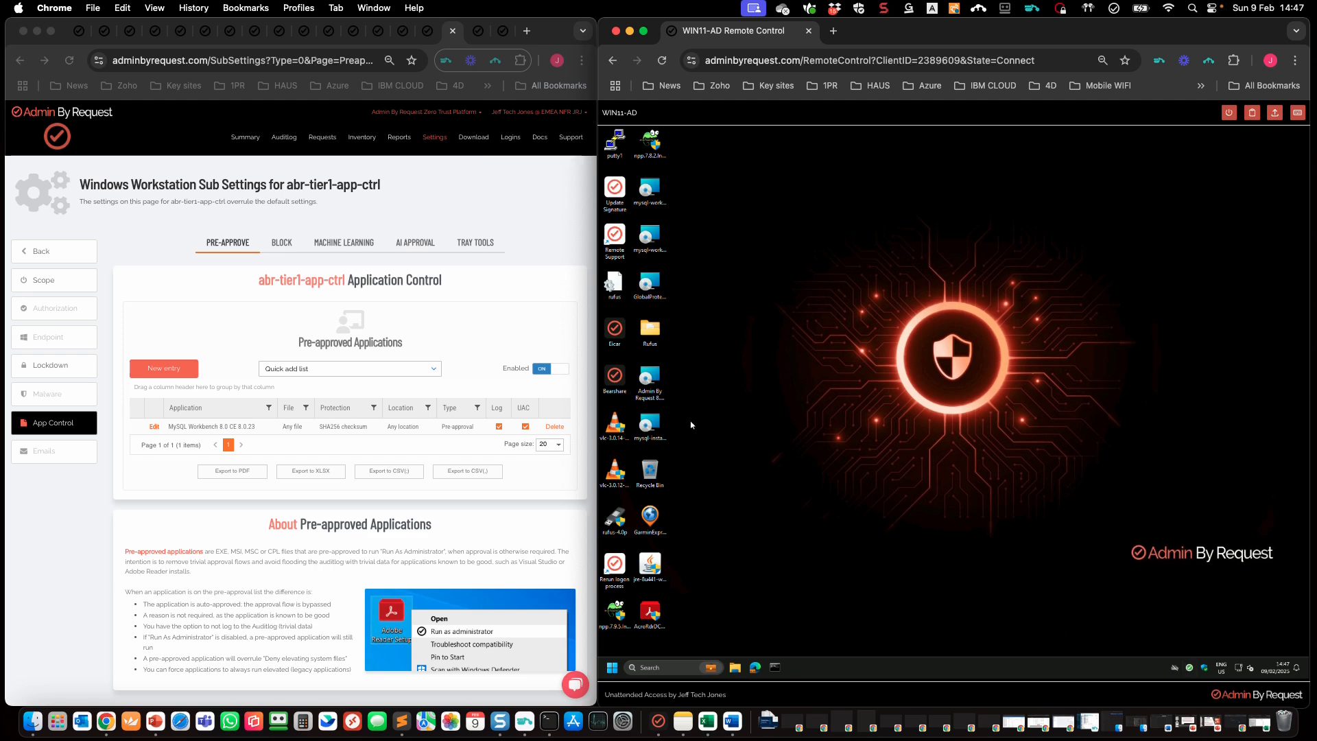
{"action": "left_click", "coordinate": [649, 427]}
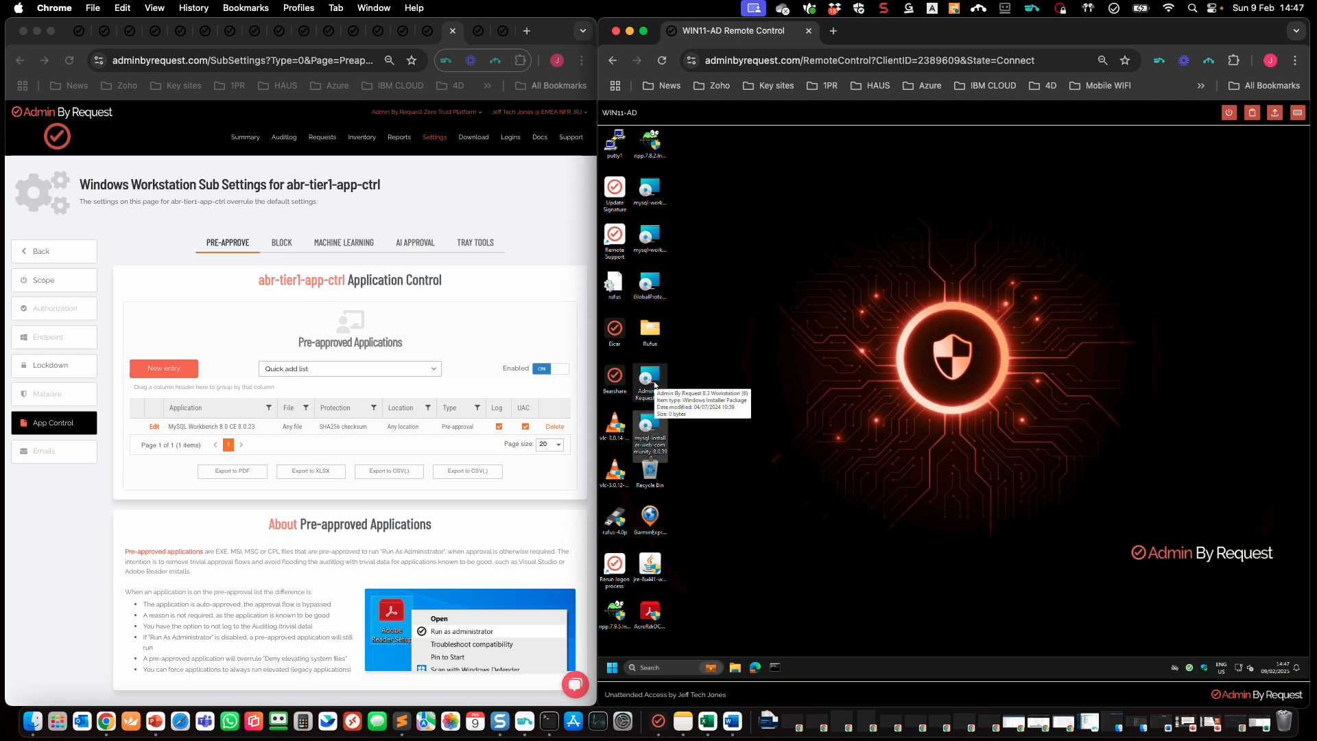
{"action": "left_click", "coordinate": [655, 388]}
{"action": "left_click", "coordinate": [653, 239]}
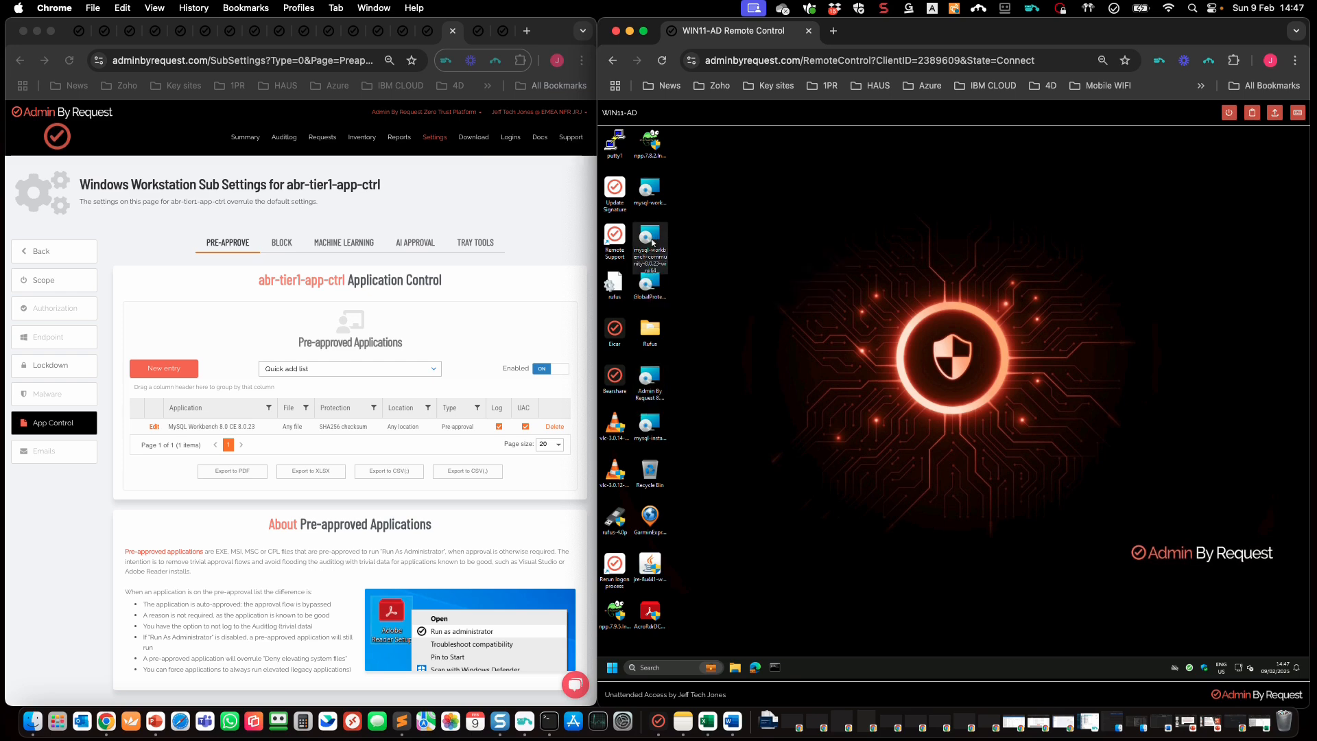
{"action": "double_click", "coordinate": [657, 237]}
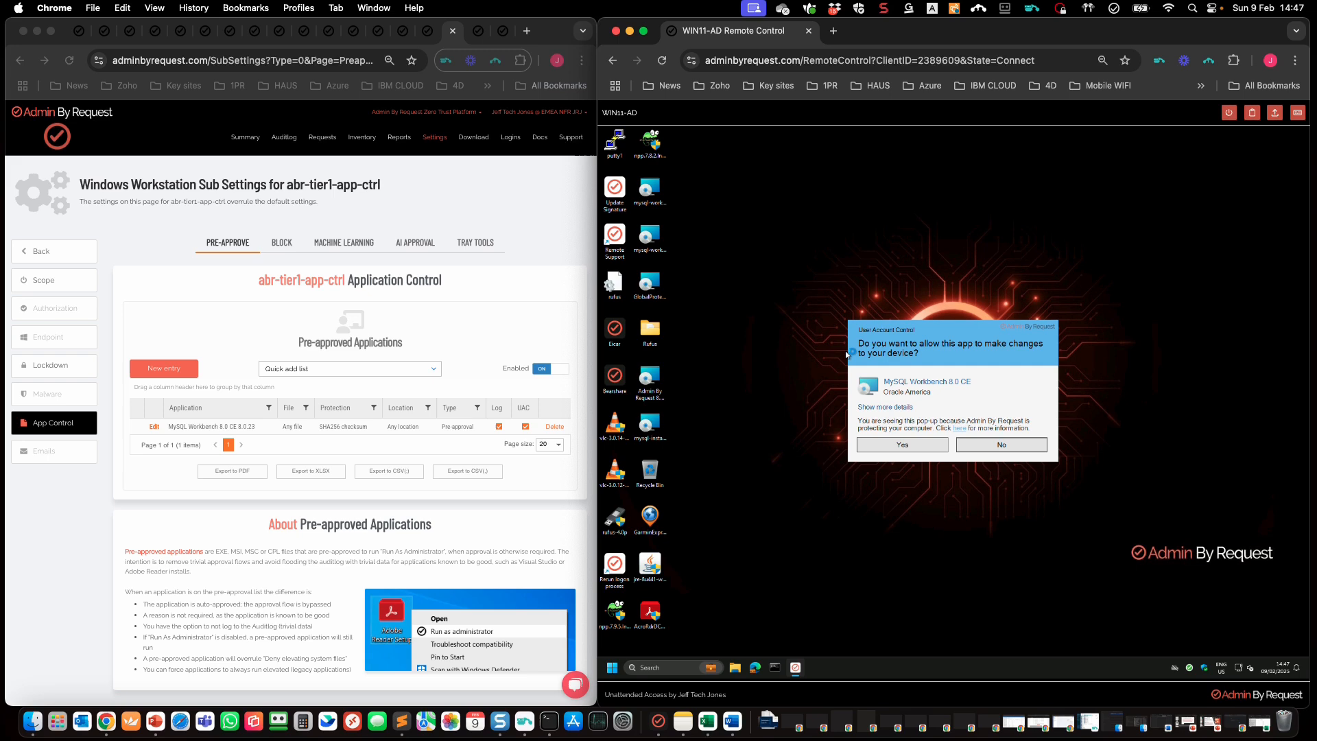
{"action": "left_click", "coordinate": [892, 444]}
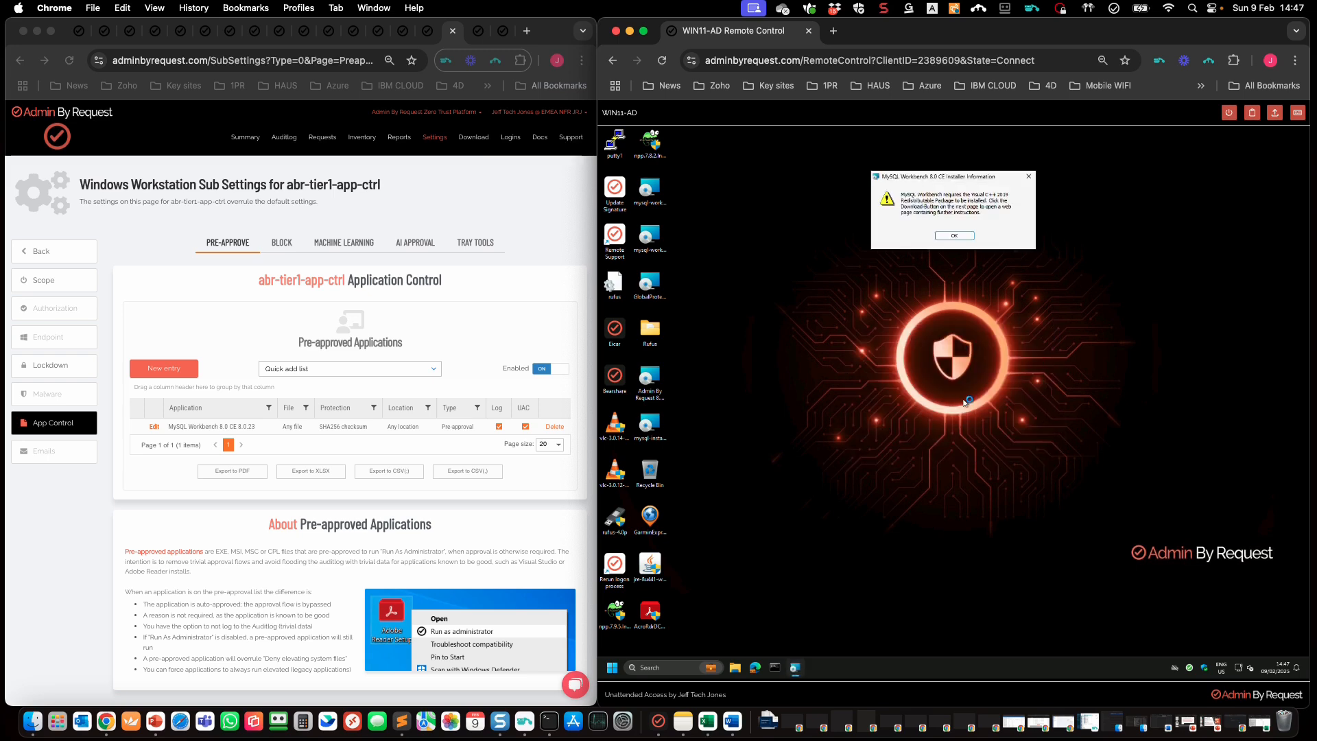
{"action": "left_click", "coordinate": [953, 240]}
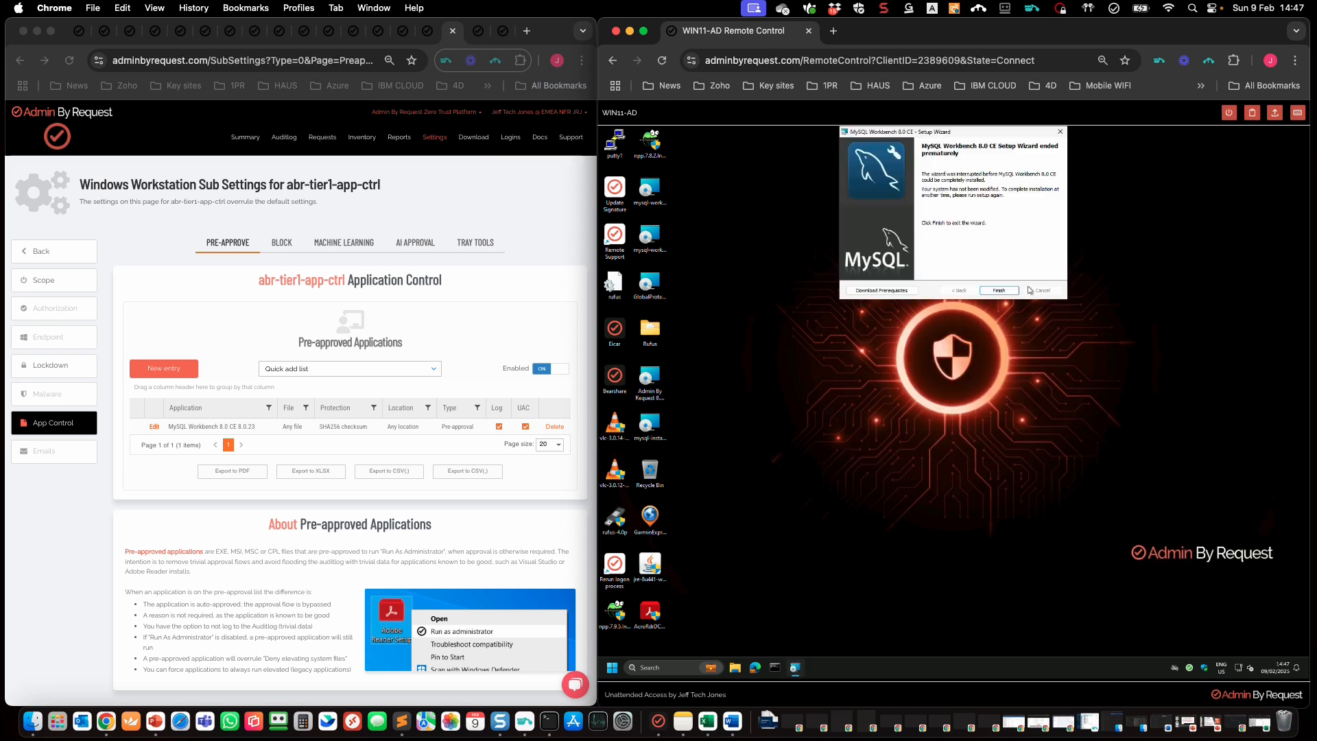
{"action": "left_click", "coordinate": [999, 290]}
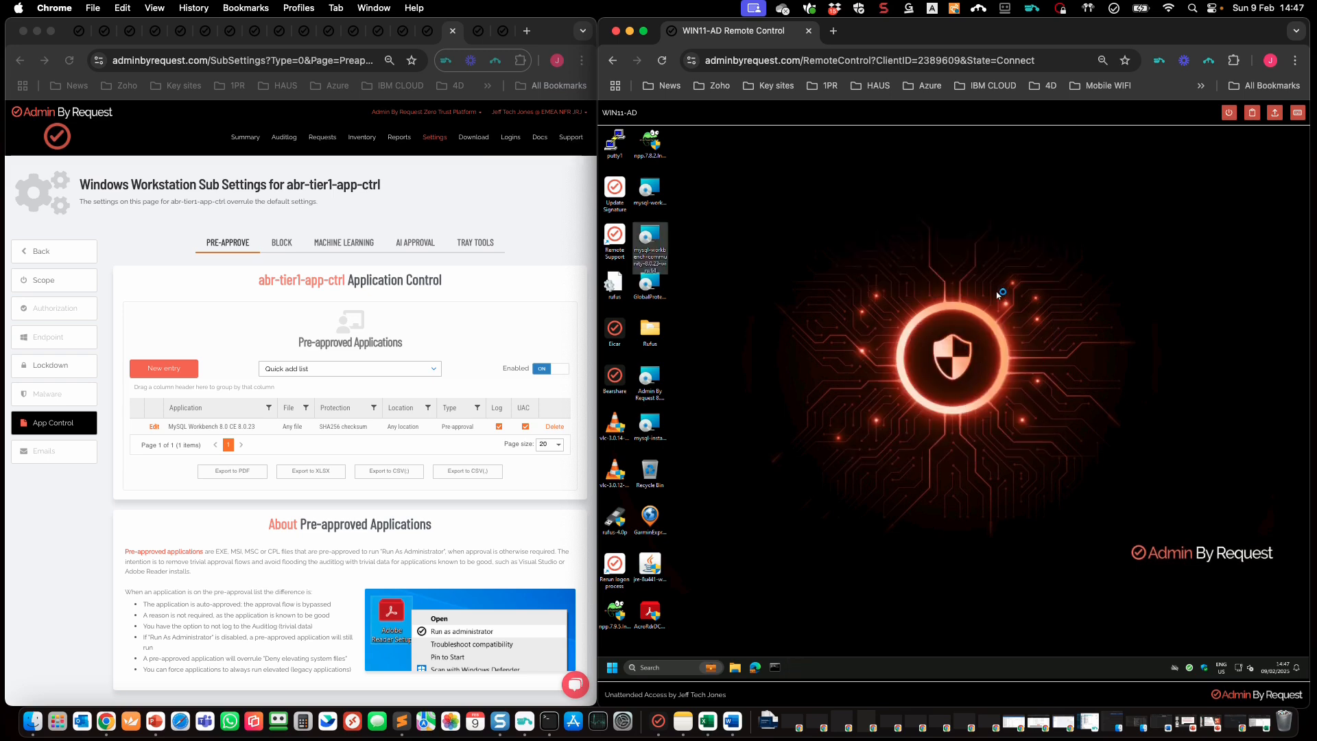
{"action": "double_click", "coordinate": [655, 192]}
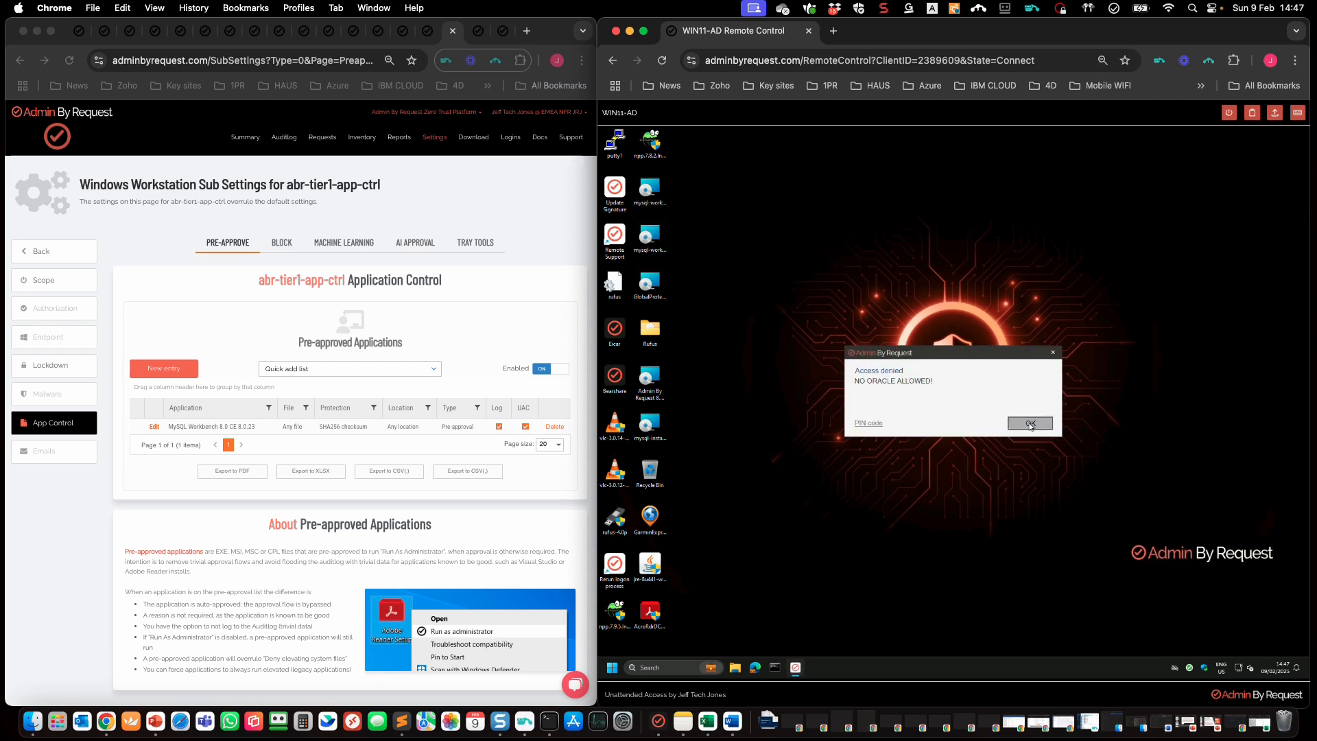
{"action": "left_click", "coordinate": [1014, 430]}
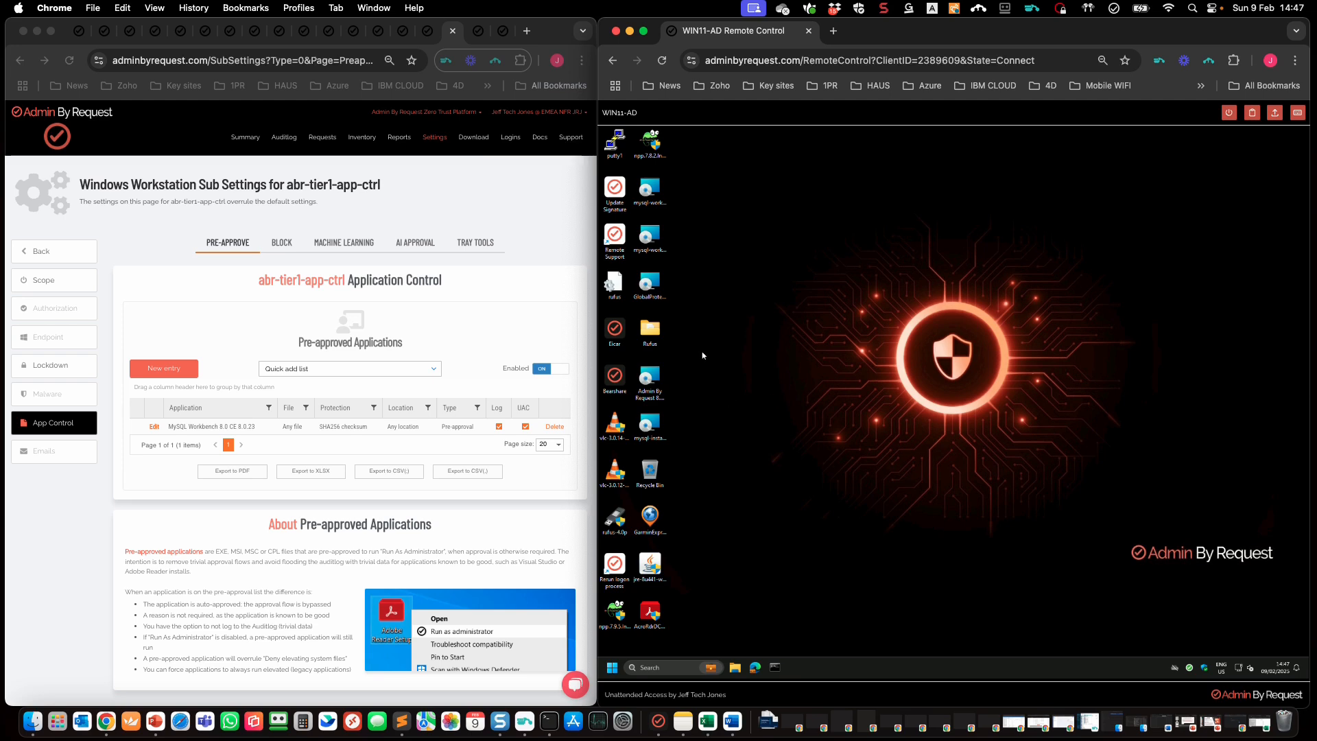
{"action": "double_click", "coordinate": [653, 429]}
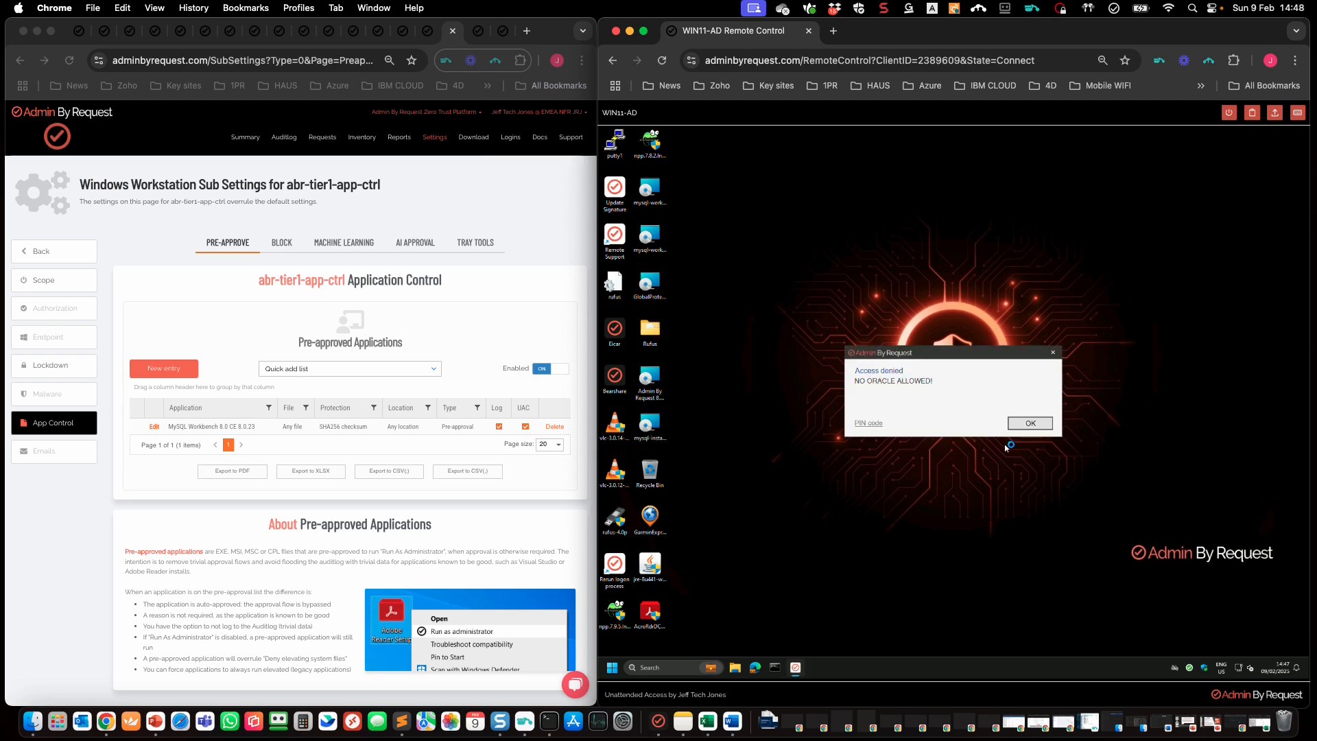
{"action": "left_click", "coordinate": [1031, 424]}
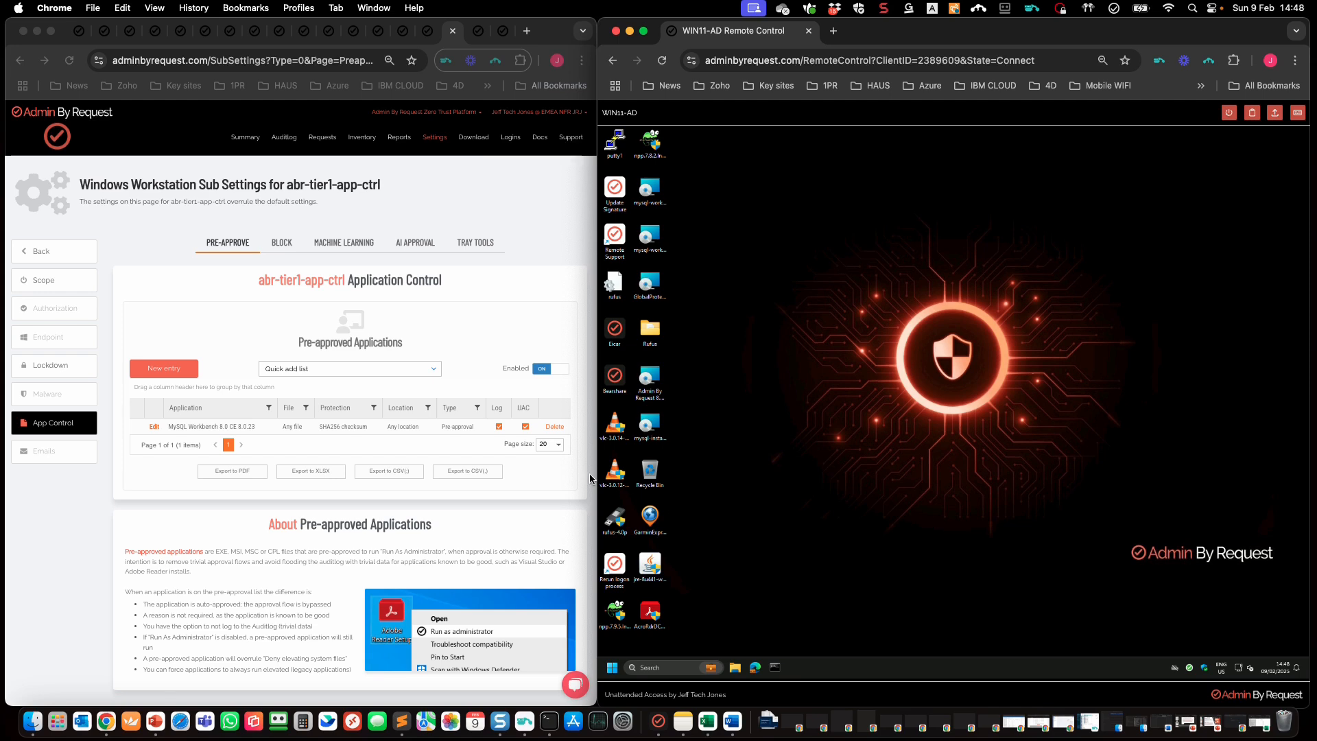
Step: Delete the MySQL Workbench pre-approval from abr-tier1-app-ctrl
{"action": "left_click", "coordinate": [536, 468]}
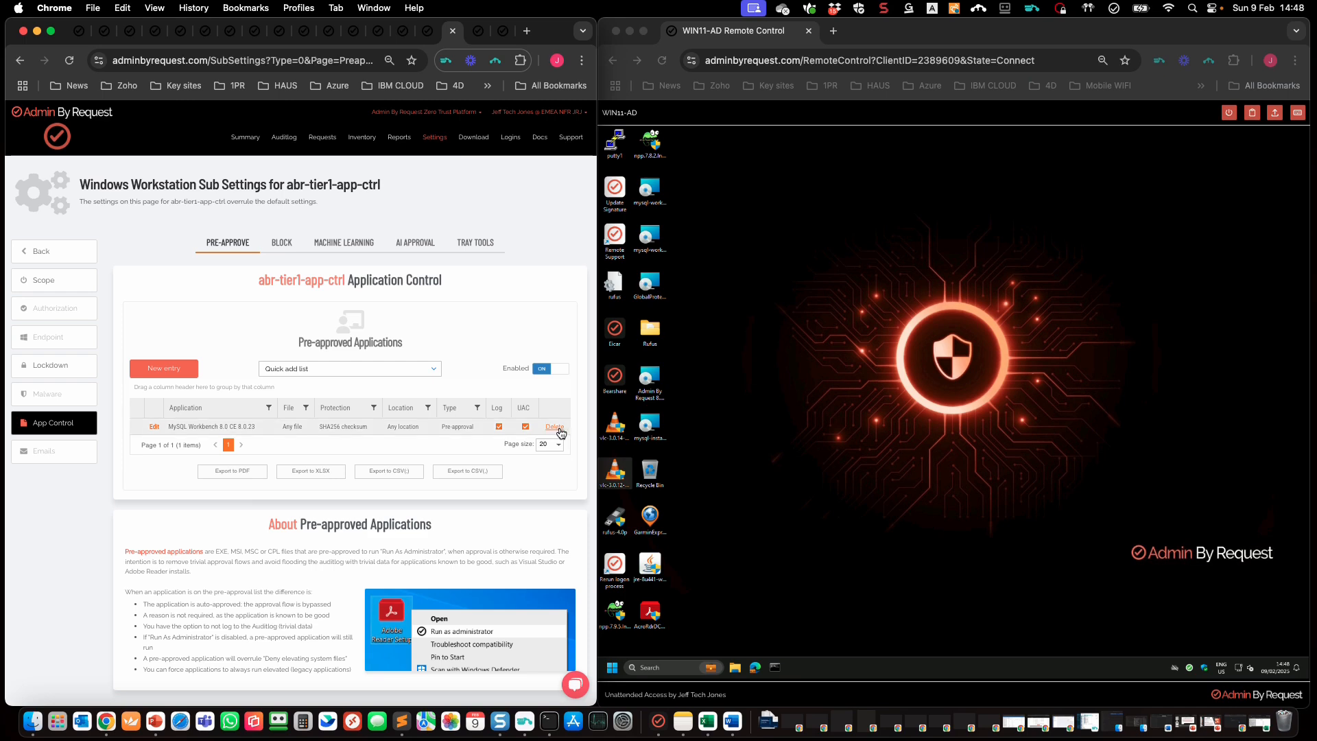
{"action": "left_click", "coordinate": [557, 427]}
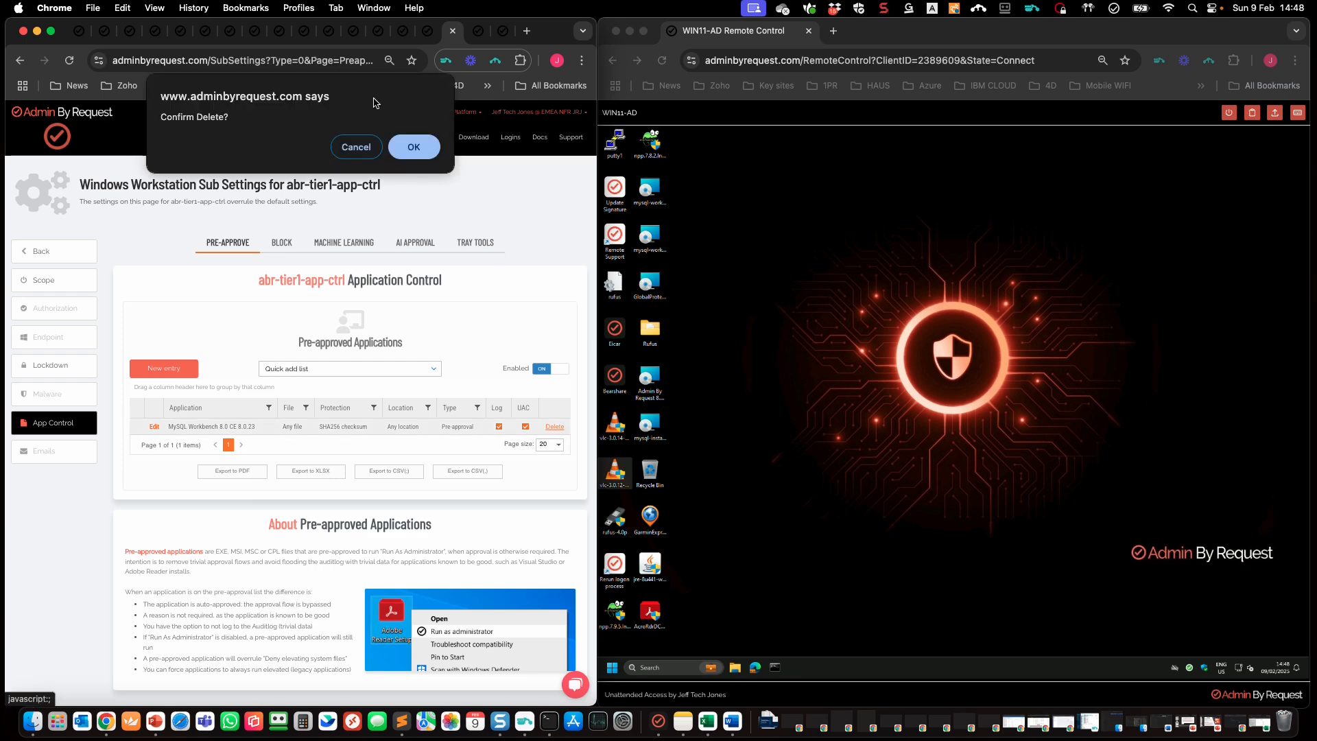
{"action": "left_click", "coordinate": [414, 148]}
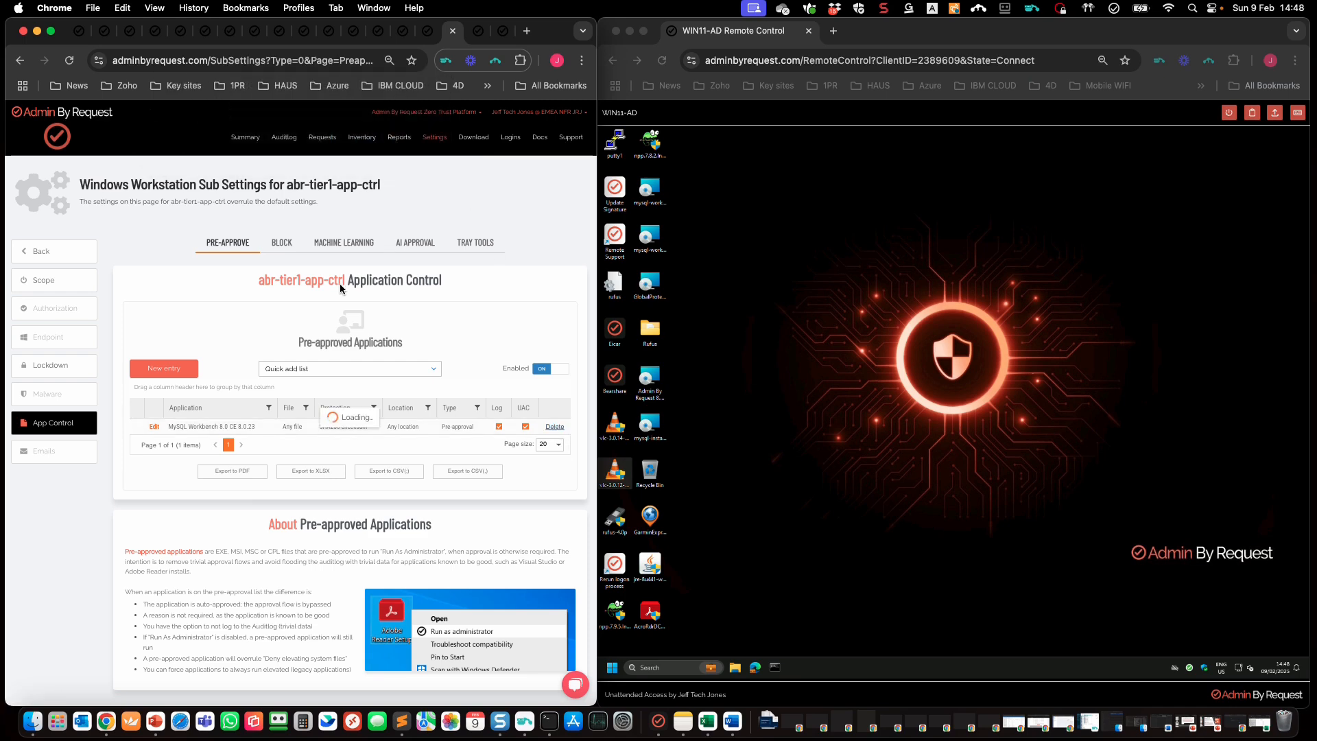
Step: Delete the Oracle America block from abr-tier1-app-ctrl's Blocked Applications list
{"action": "left_click", "coordinate": [287, 248]}
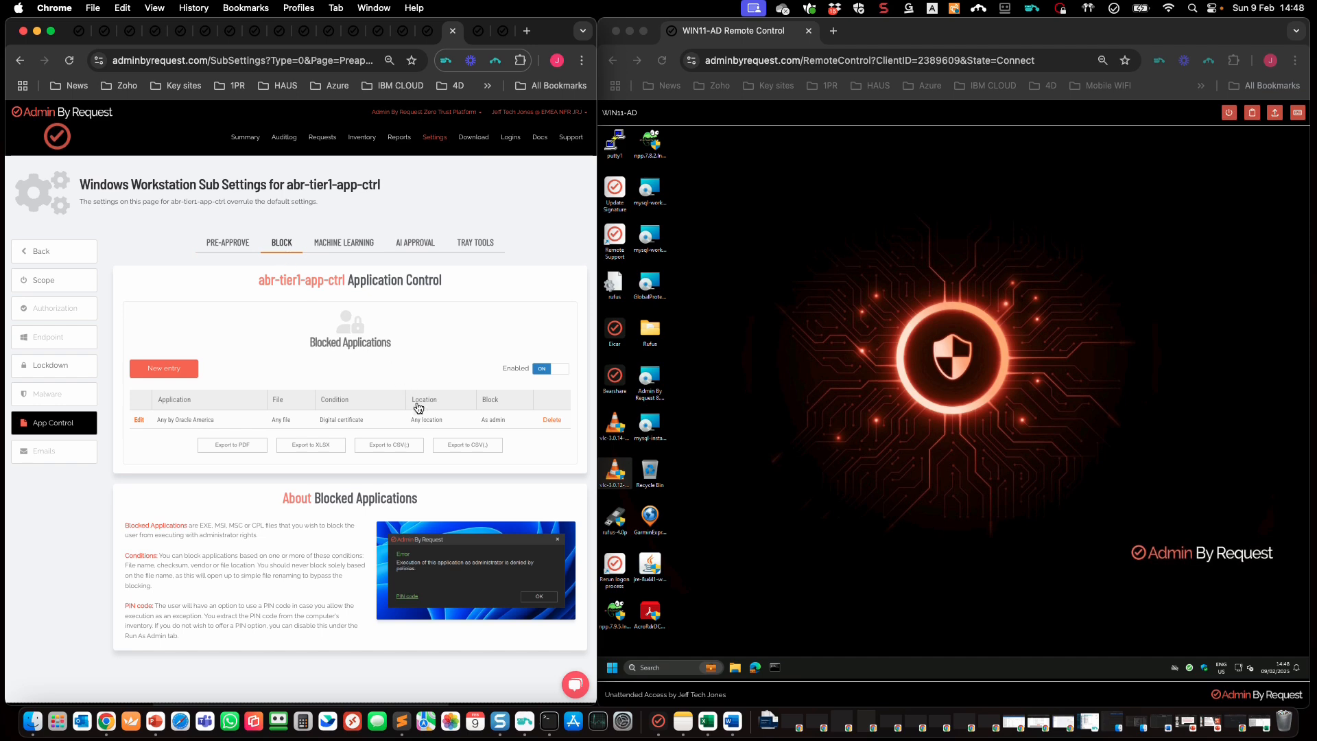
{"action": "left_click", "coordinate": [553, 420]}
{"action": "left_click", "coordinate": [414, 149]}
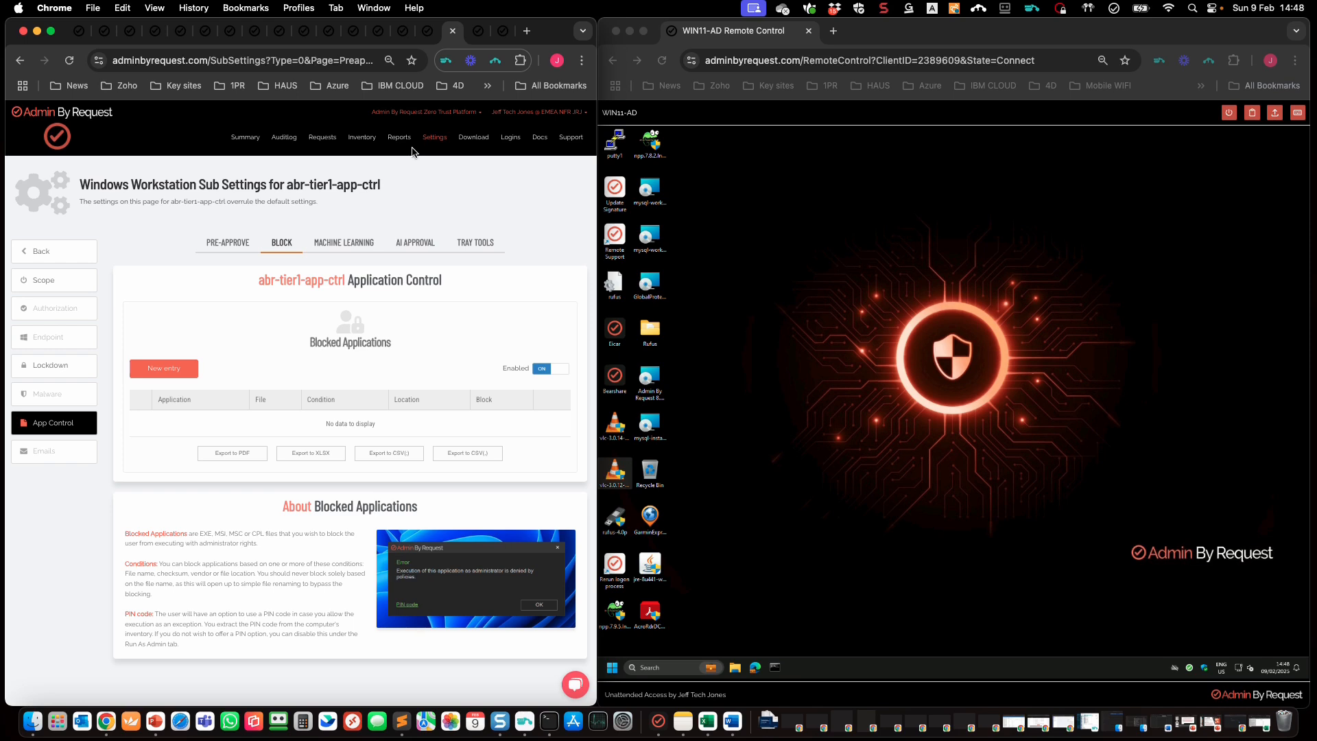
Step: Start a new blocked-application entry of type Block location from running as admin
{"action": "left_click", "coordinate": [168, 371]}
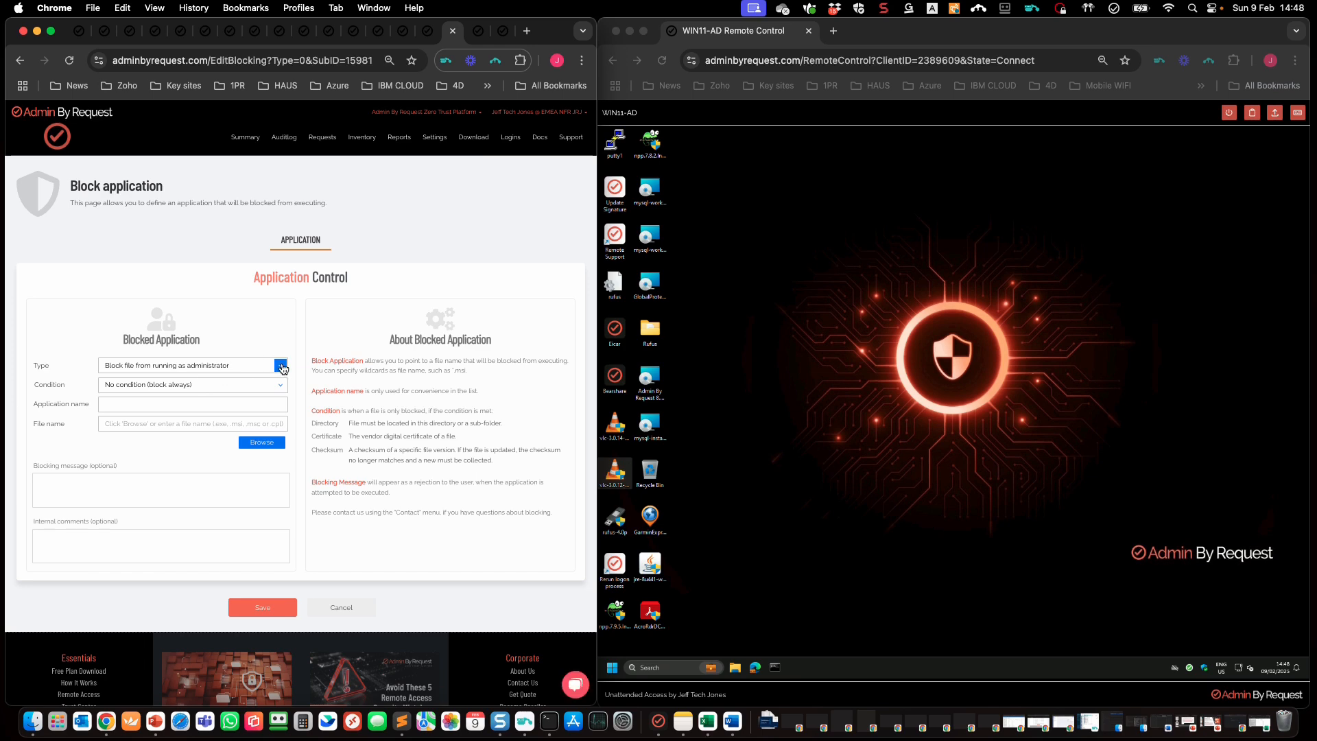
{"action": "left_click", "coordinate": [281, 367]}
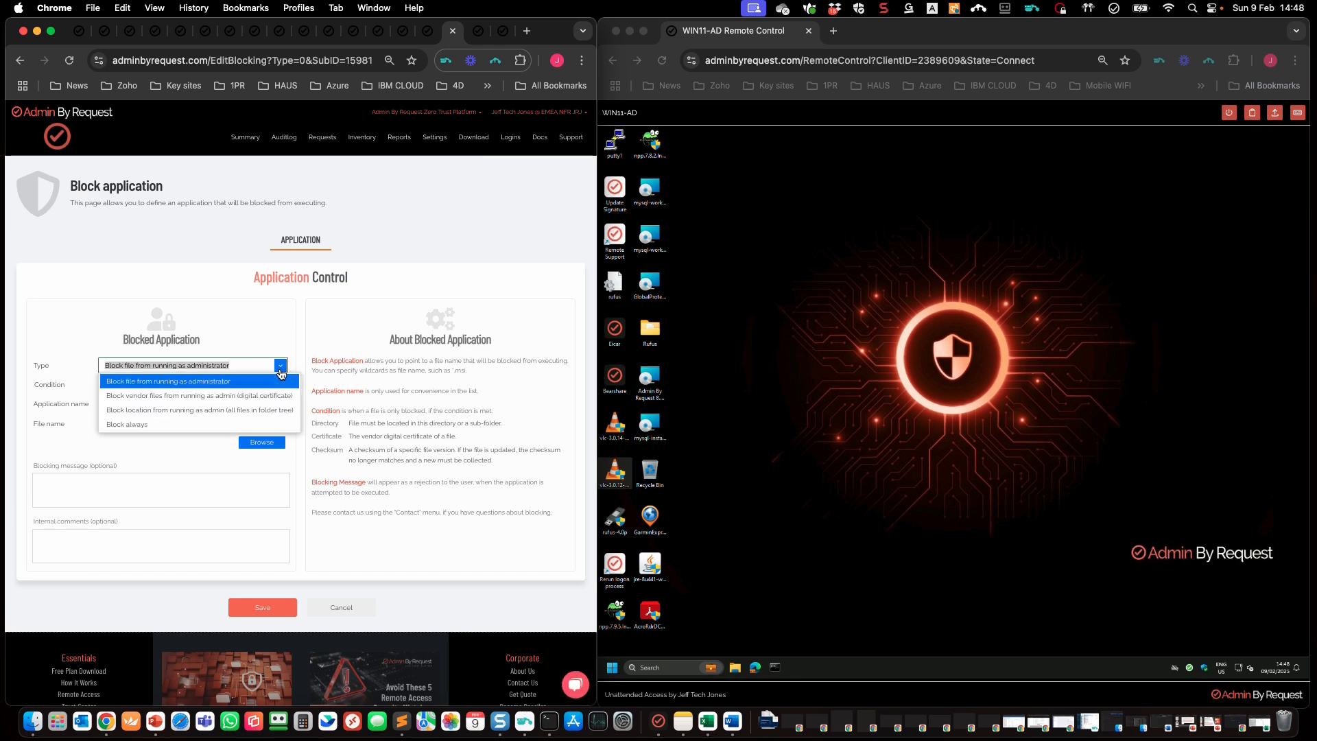
{"action": "left_click", "coordinate": [240, 382]}
{"action": "left_click", "coordinate": [280, 384]}
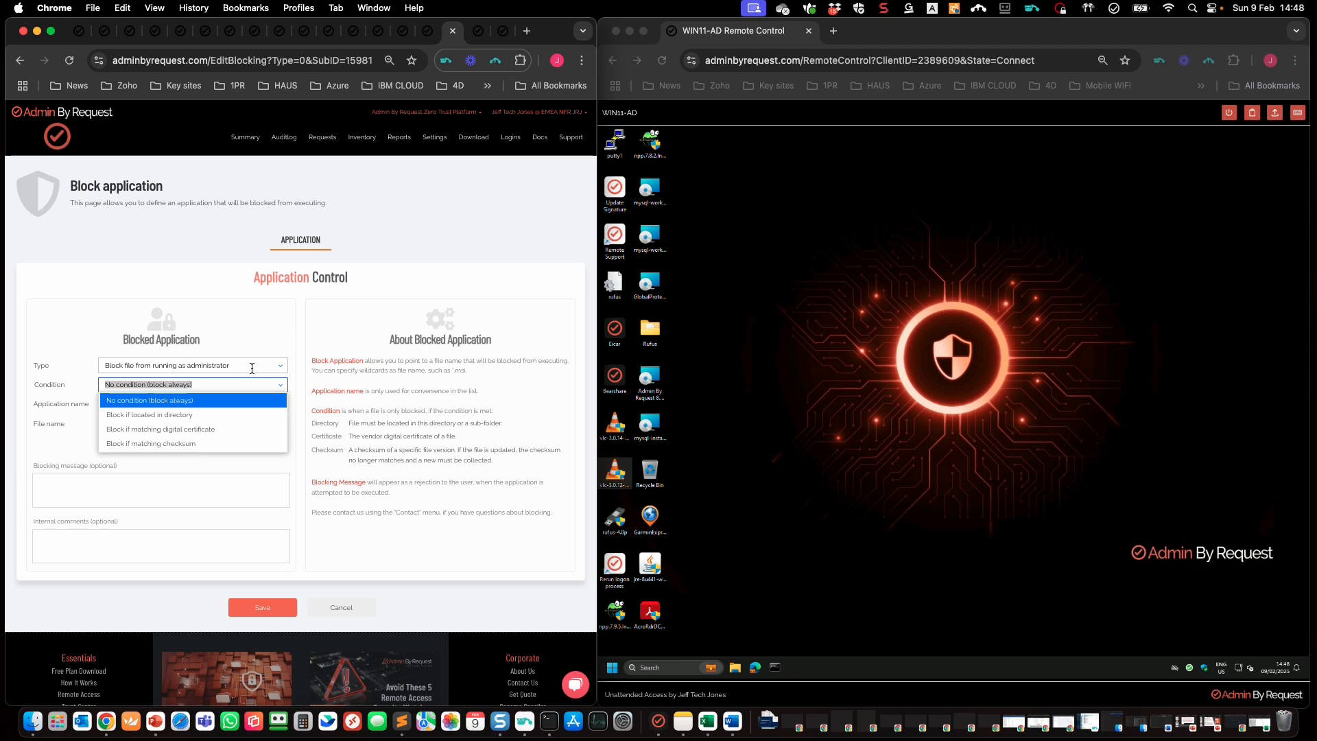
{"action": "left_click", "coordinate": [219, 414]}
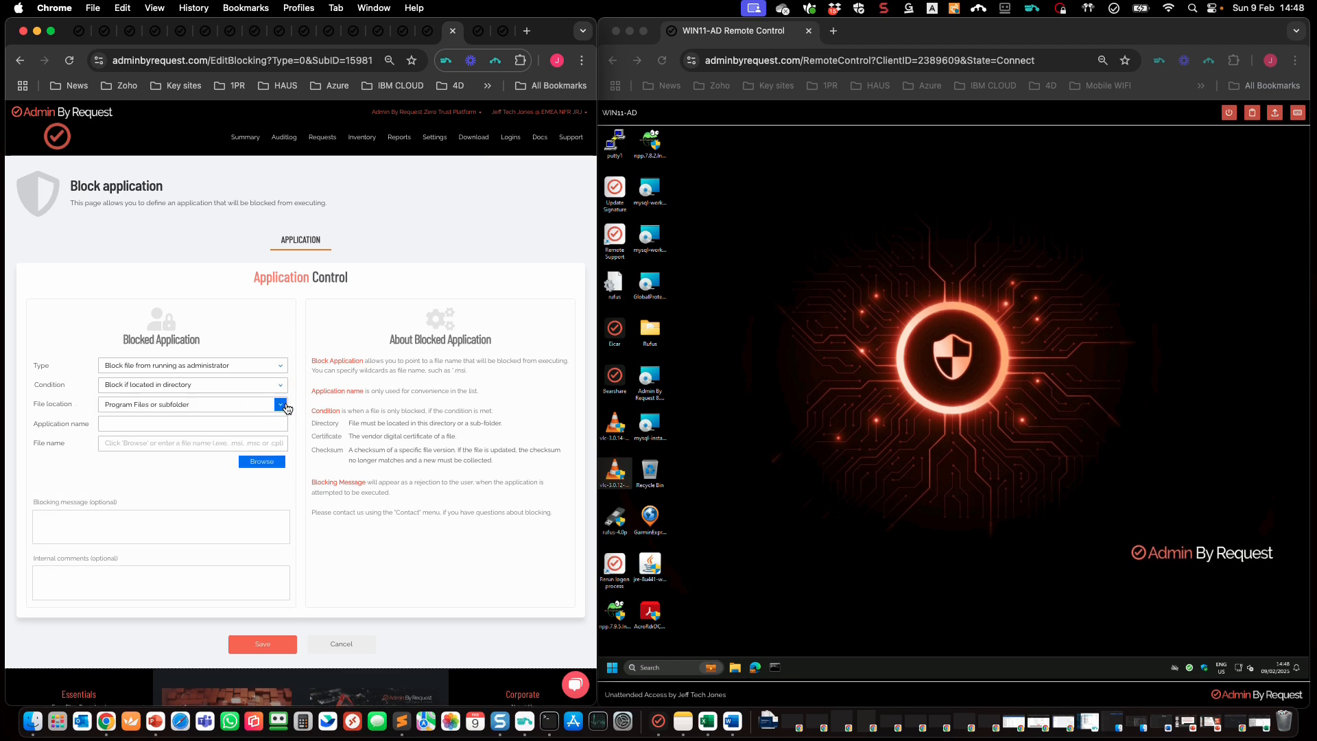
{"action": "left_click", "coordinate": [281, 405]}
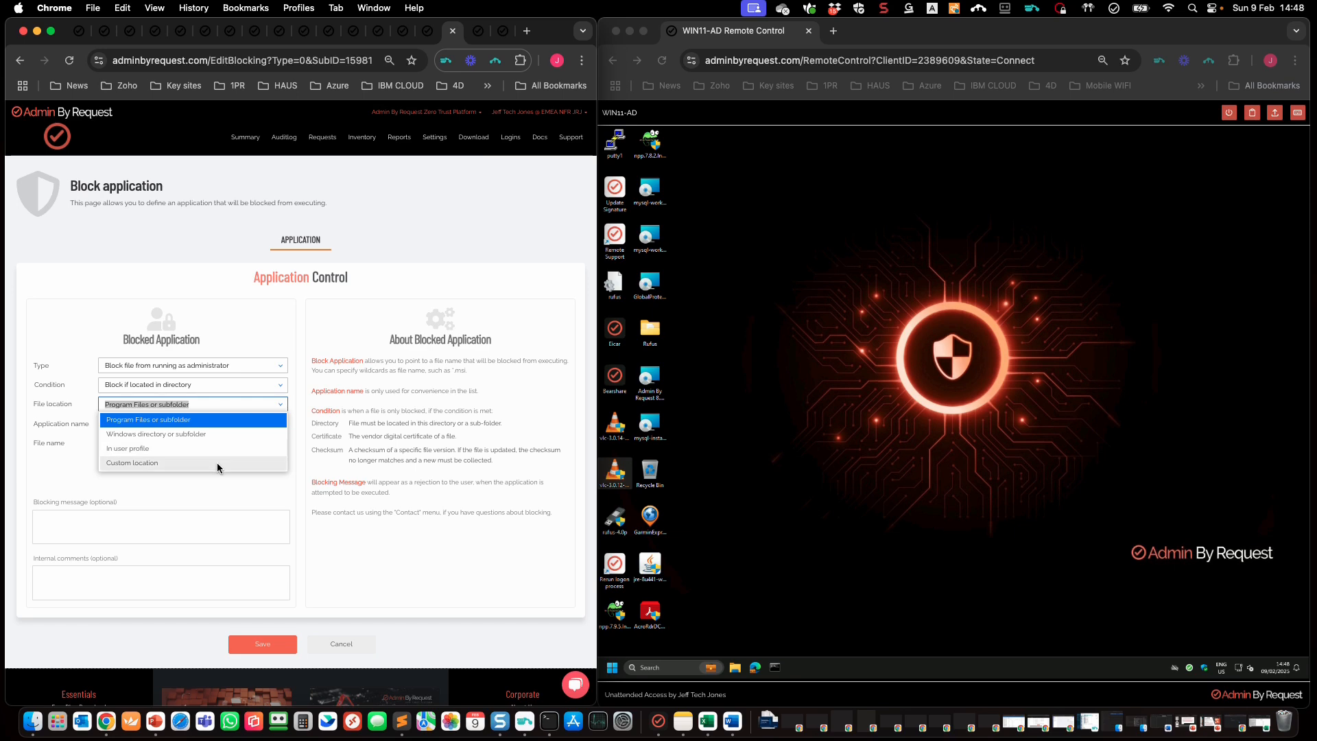
{"action": "left_click", "coordinate": [240, 322]}
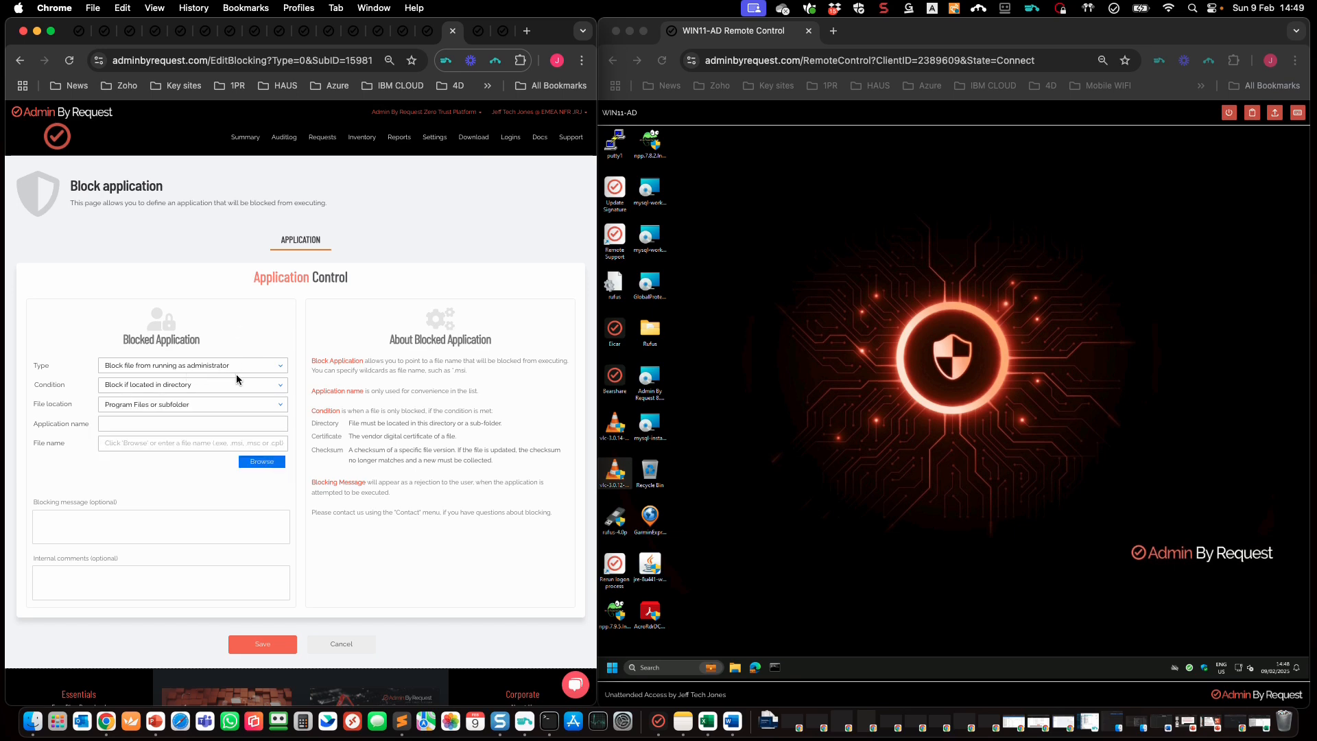
{"action": "left_click", "coordinate": [282, 366]}
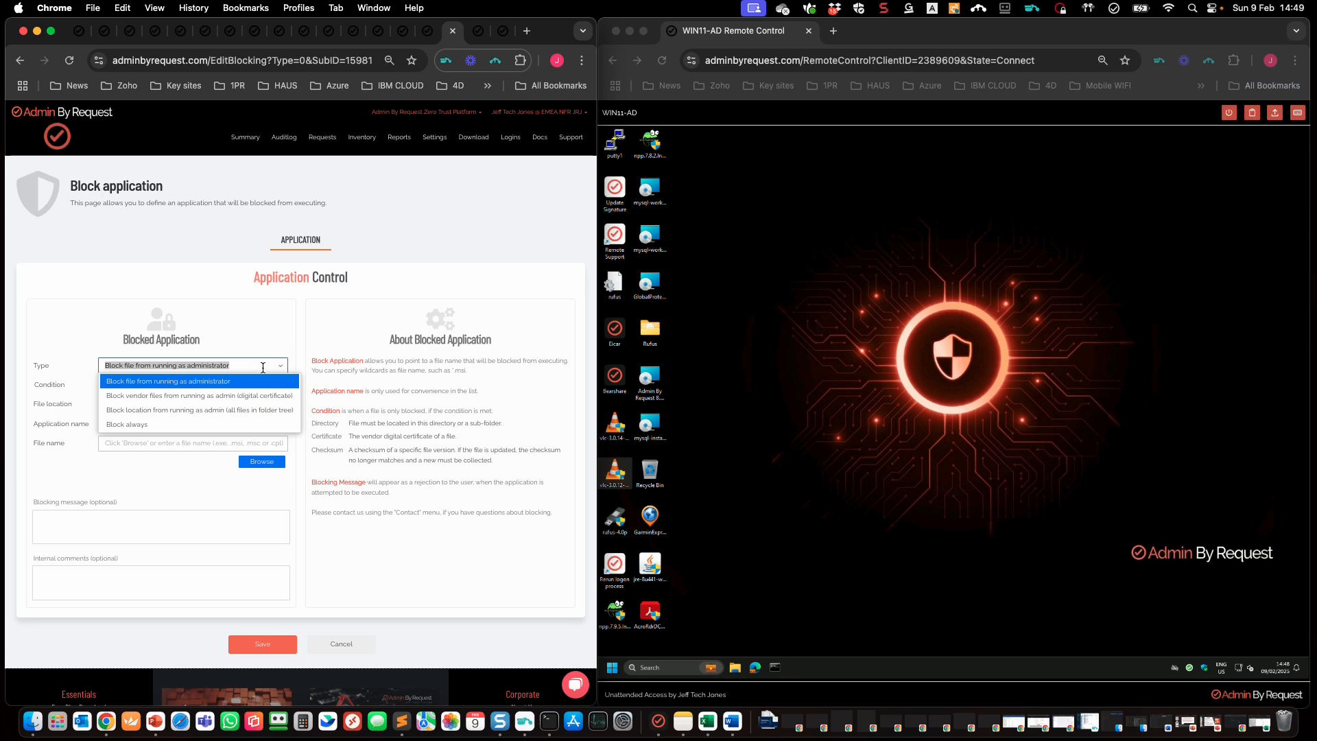
{"action": "left_click", "coordinate": [235, 409]}
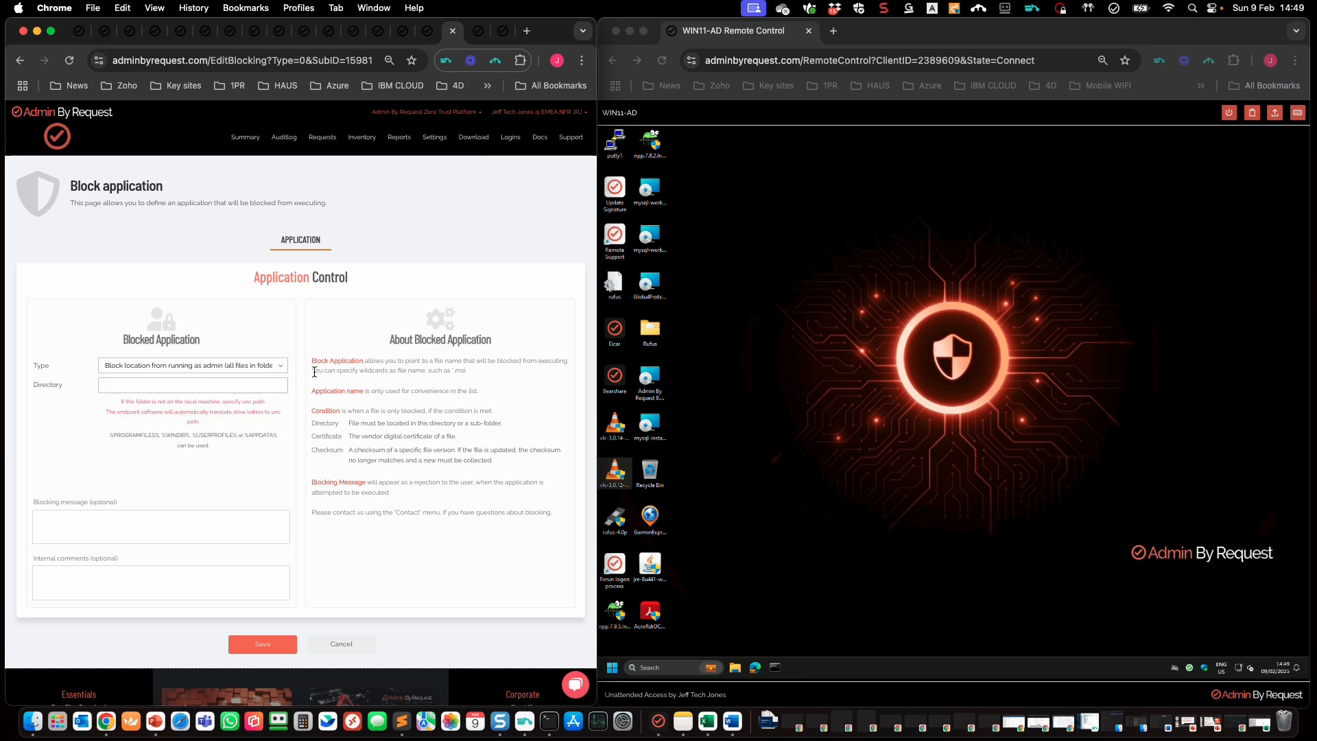
Step: Copy the \\demo-srv\READ-ONLY\Apps share path from the remote PC's File Explorer
{"action": "left_click", "coordinate": [736, 668]}
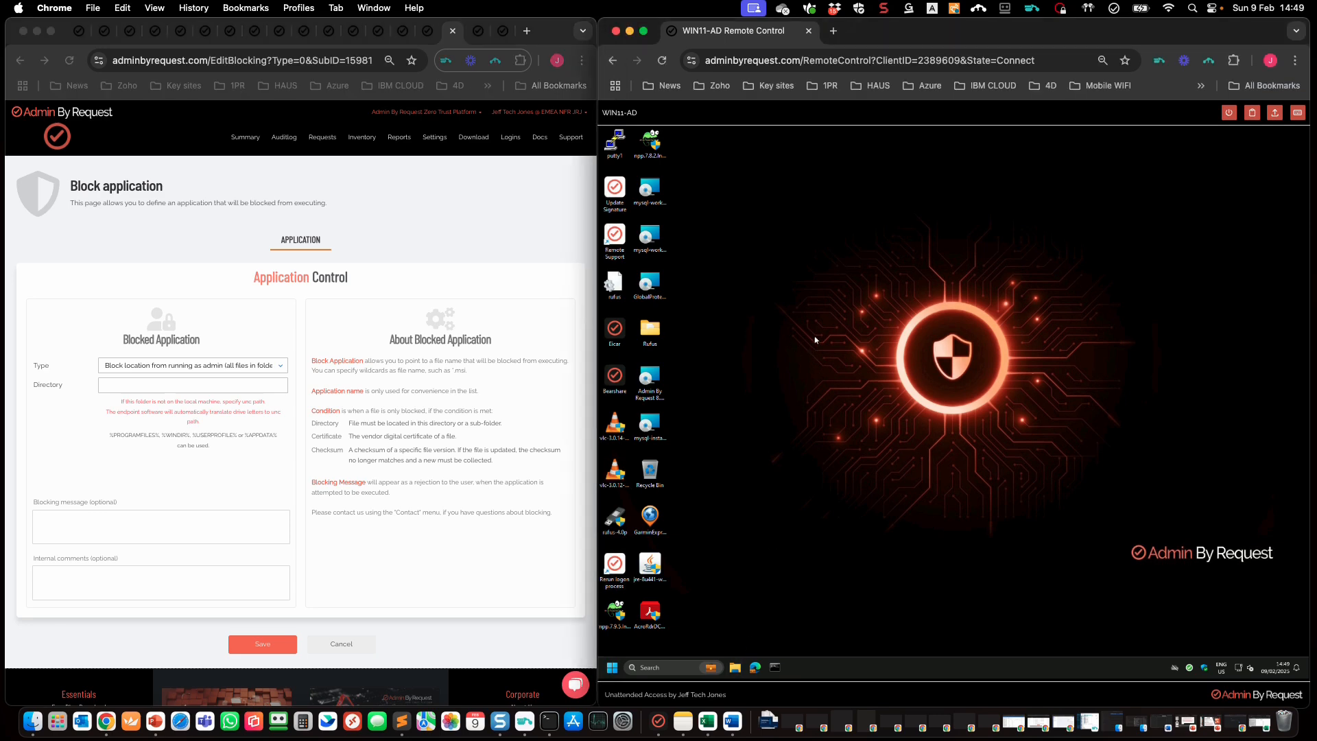
{"action": "left_click", "coordinate": [738, 670]}
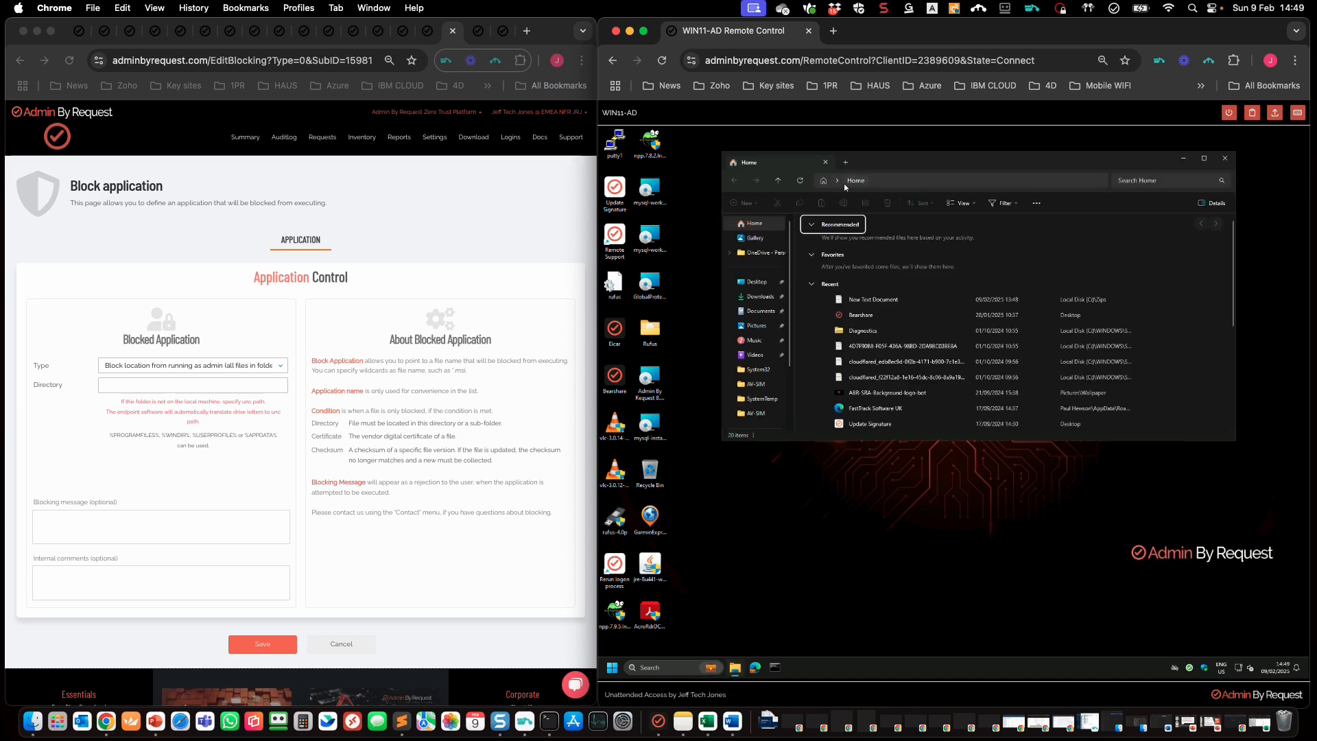
{"action": "left_click", "coordinate": [1088, 178]}
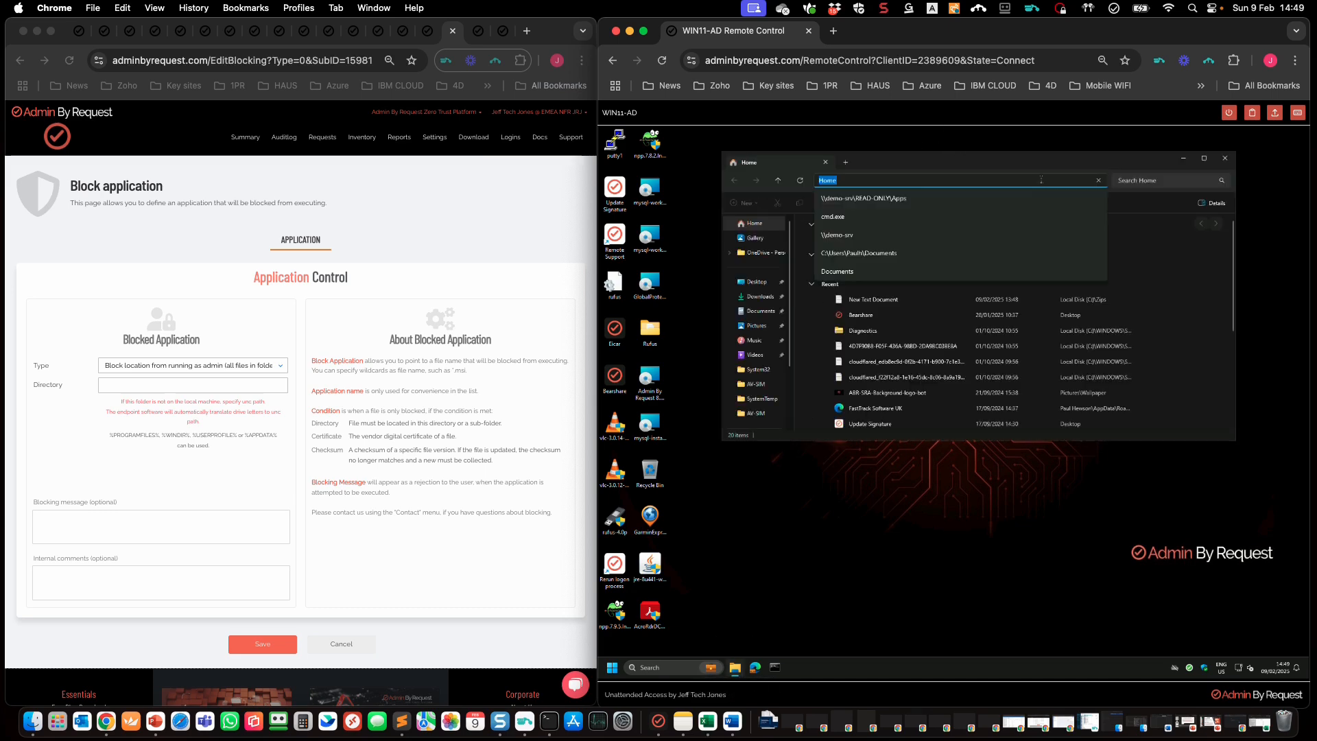
{"action": "left_click", "coordinate": [887, 199]}
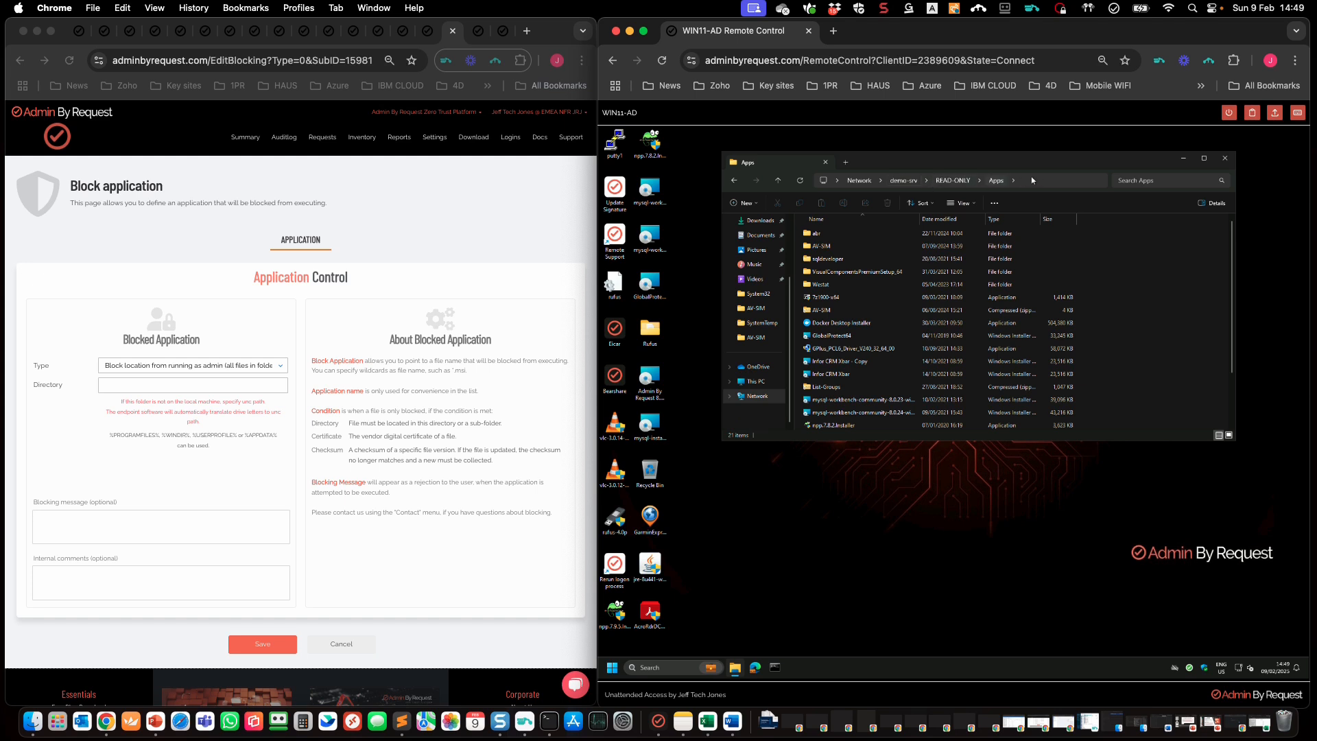
{"action": "left_click", "coordinate": [1032, 180]}
{"action": "right_click", "coordinate": [883, 184]}
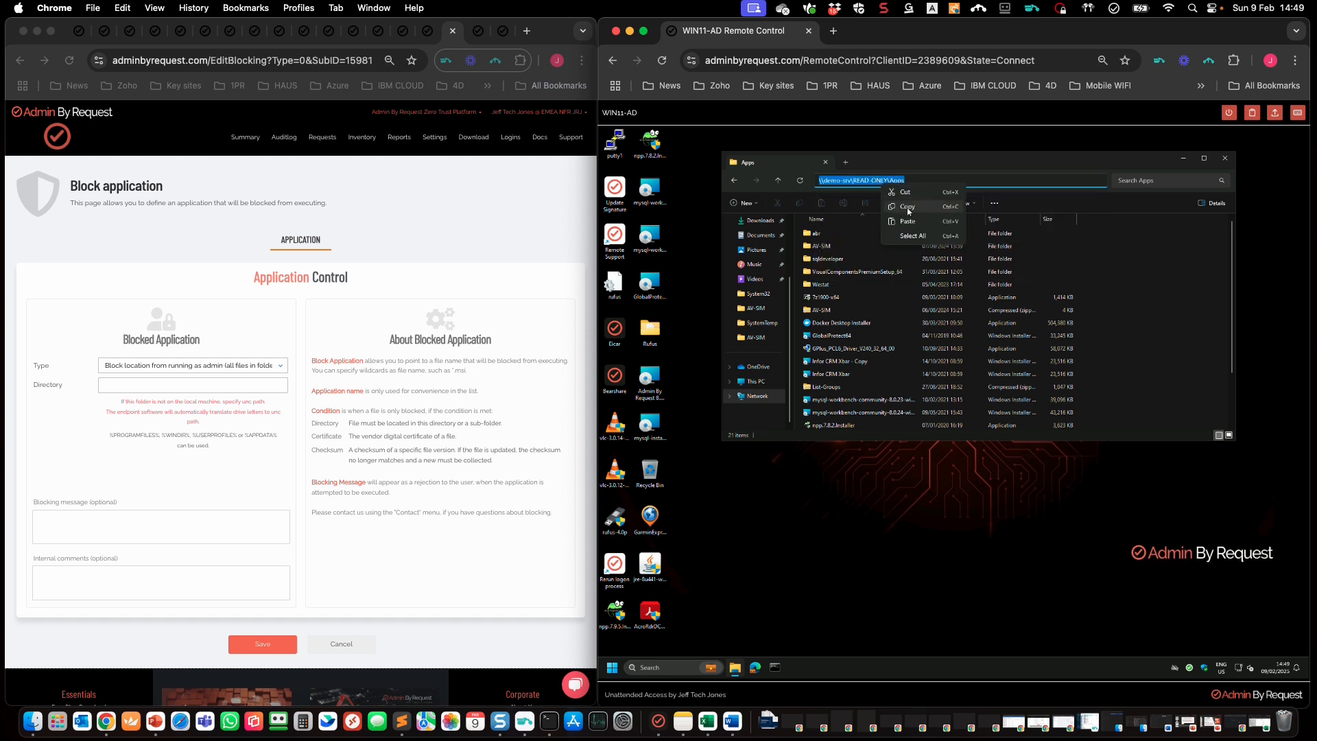
{"action": "left_click", "coordinate": [909, 207]}
Step: Paste the share path into Directory and save the folder block rule
{"action": "left_click", "coordinate": [123, 384]}
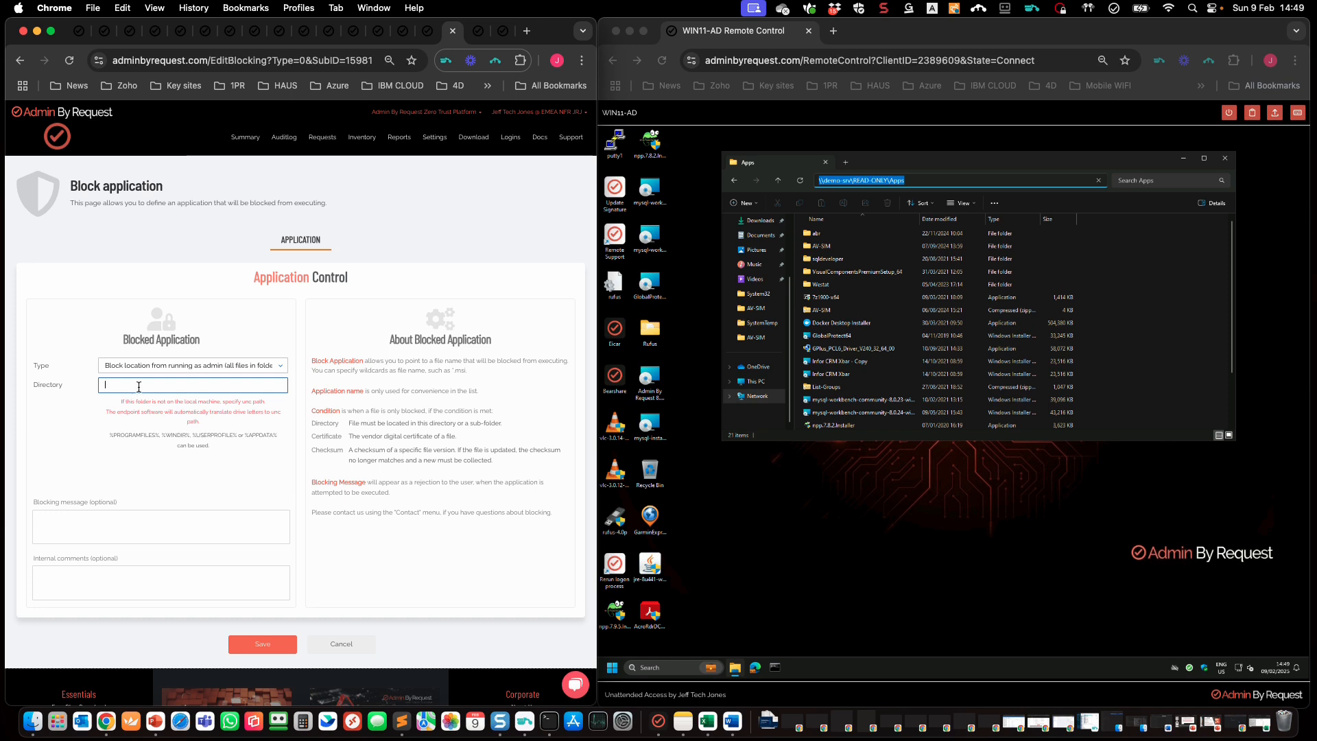
{"action": "right_click", "coordinate": [135, 383]}
{"action": "left_click", "coordinate": [170, 480]}
{"action": "left_click", "coordinate": [260, 641]}
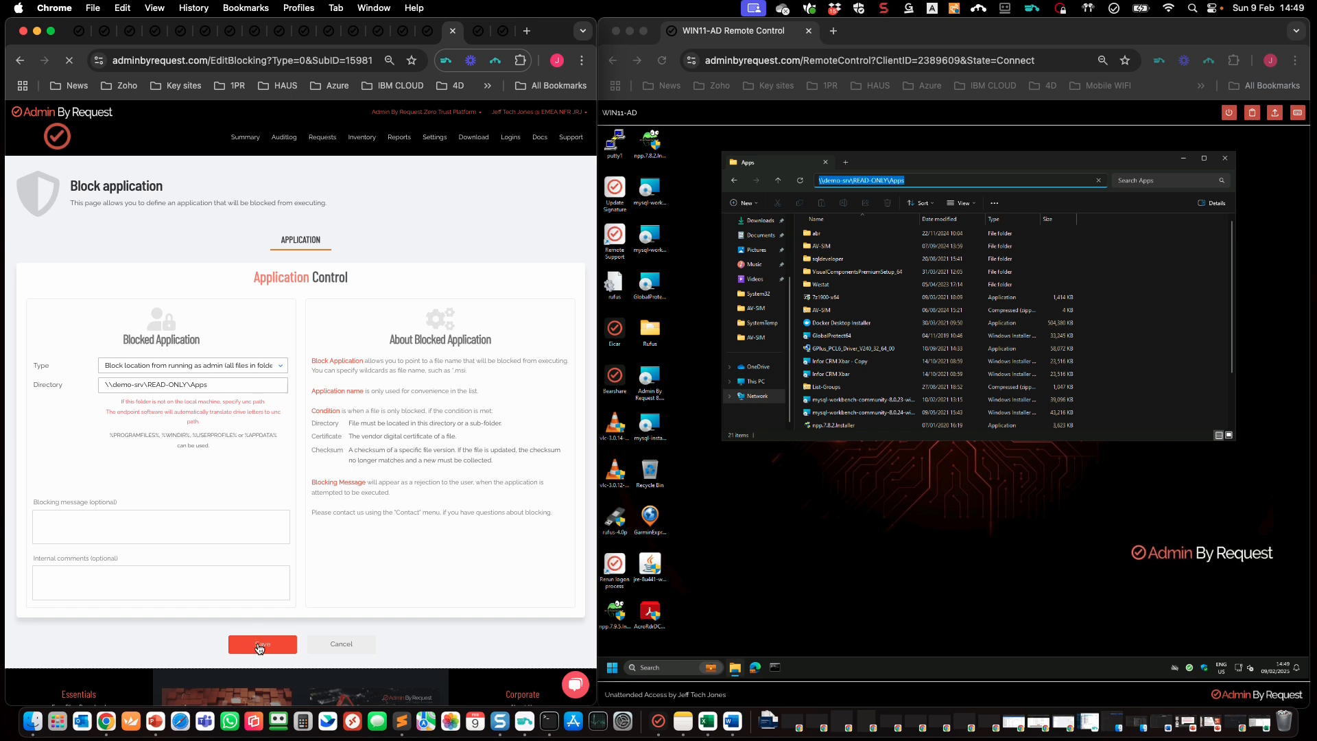
{"action": "left_click", "coordinate": [974, 582]}
{"action": "left_click", "coordinate": [1190, 670]}
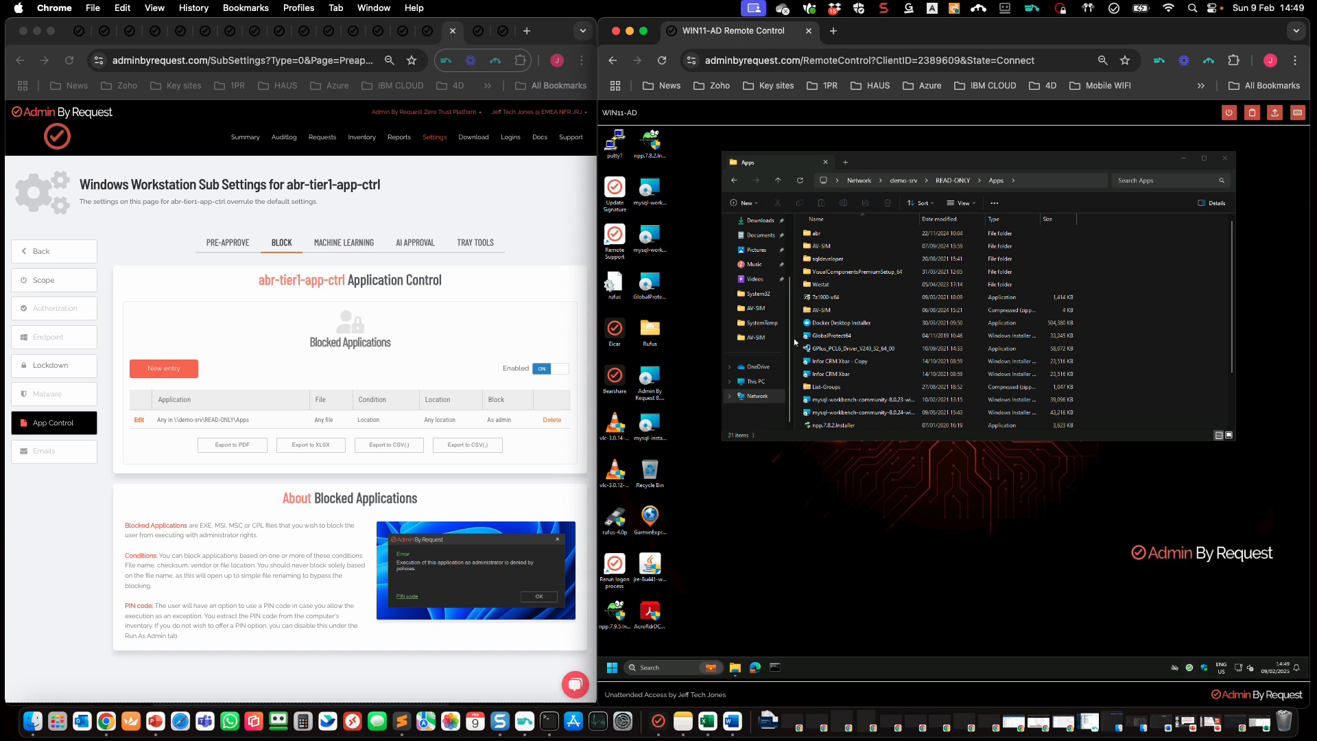
{"action": "double_click", "coordinate": [843, 339]}
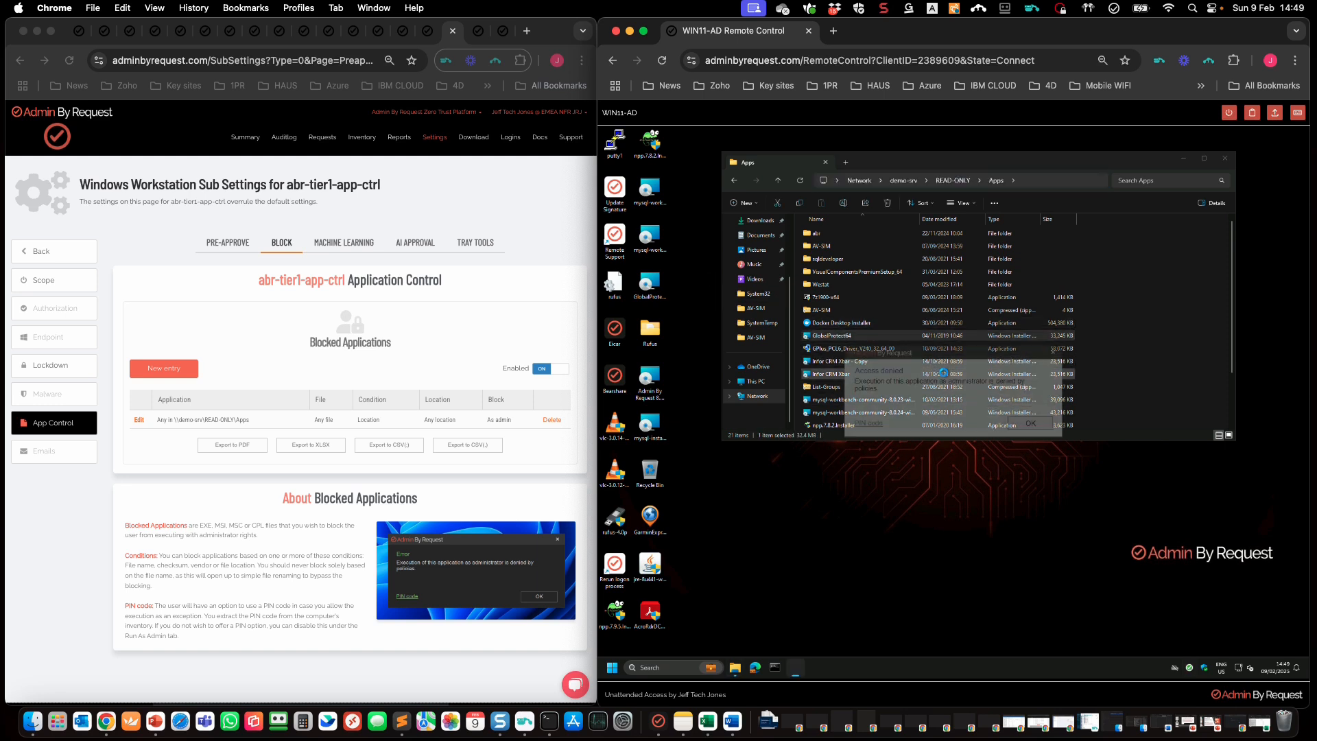
{"action": "left_click", "coordinate": [1027, 424]}
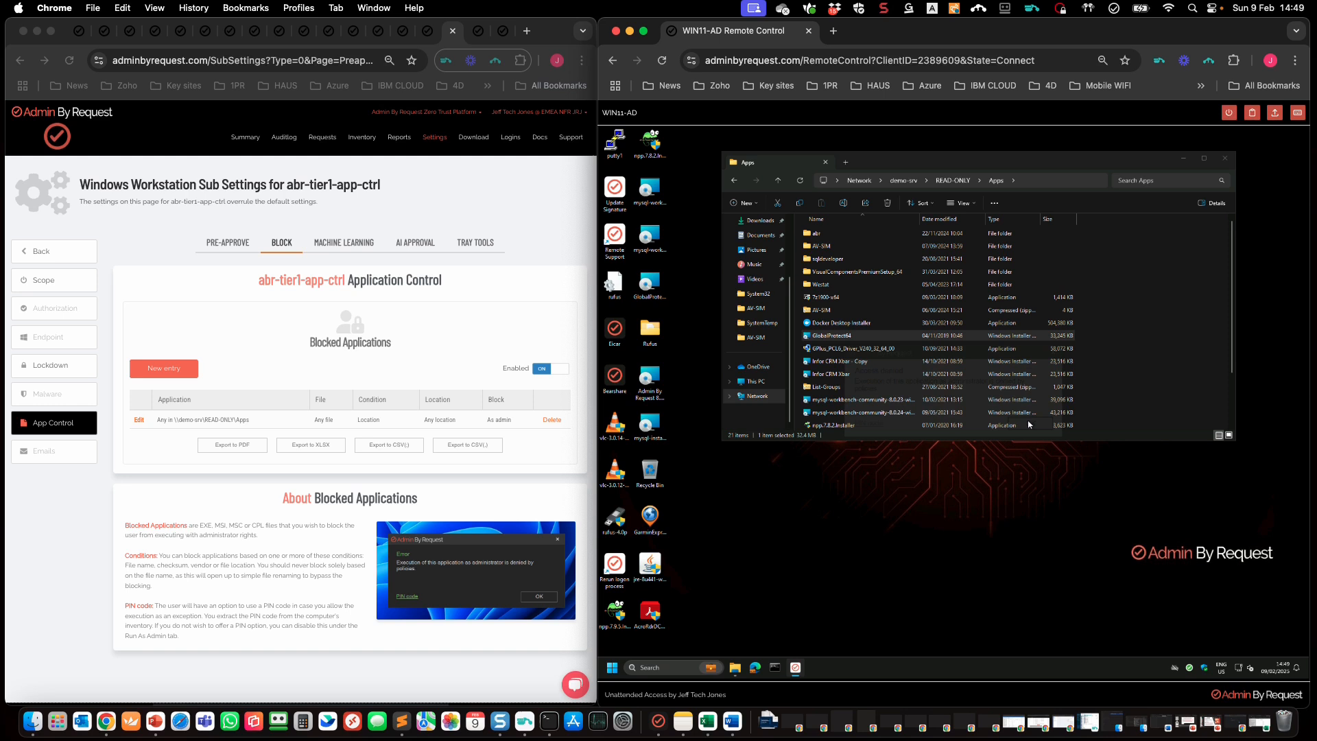
{"action": "left_click", "coordinate": [553, 434]}
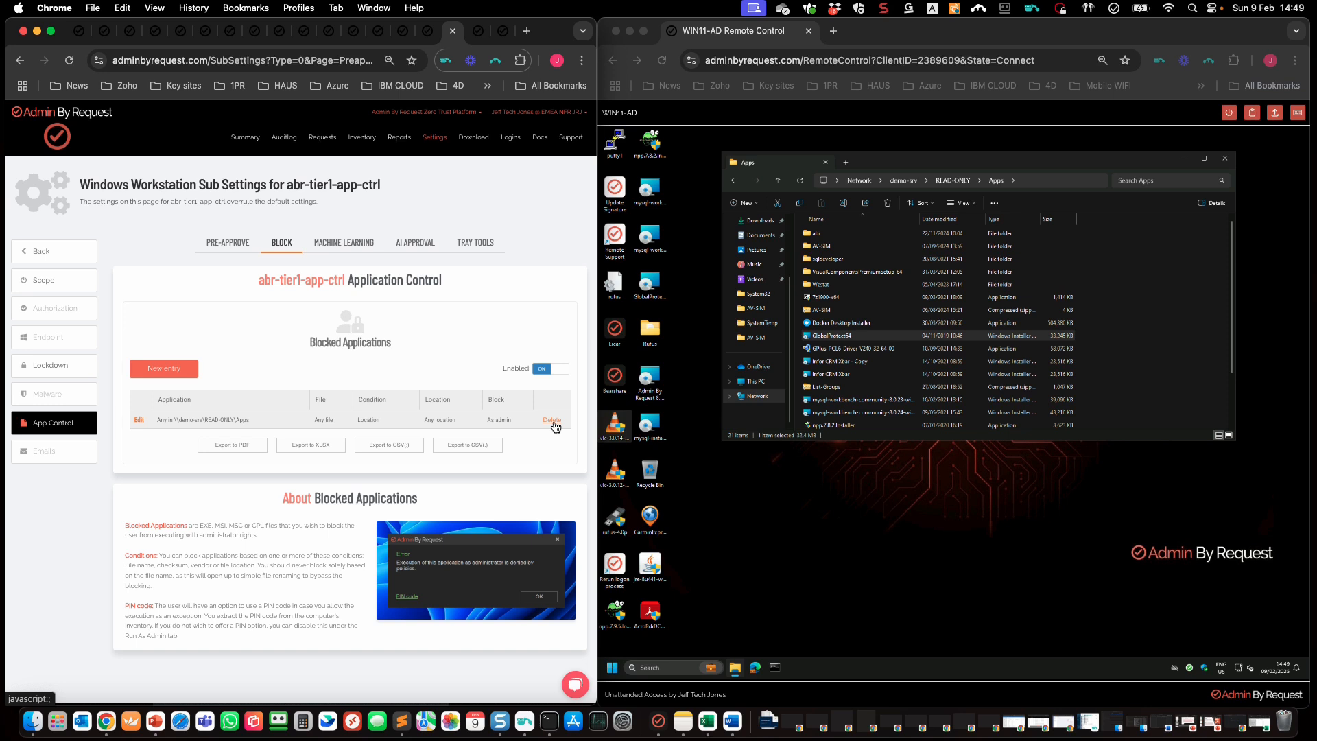
Step: Delete the Apps folder block entry and confirm the deletion
{"action": "left_click", "coordinate": [553, 421]}
{"action": "left_click", "coordinate": [414, 149]}
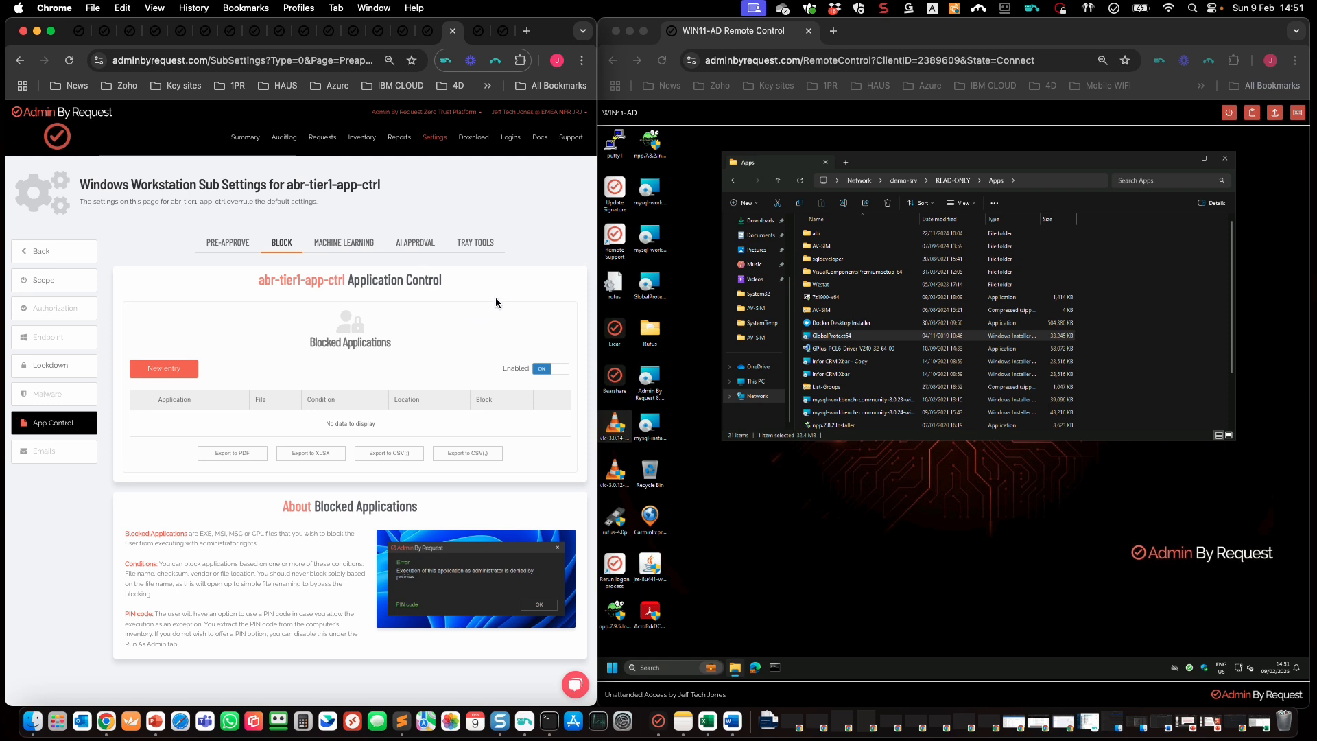
Step: Review putty's run details in the Auditlog, then open C:\Zips on the remote PC
{"action": "left_click", "coordinate": [289, 144]}
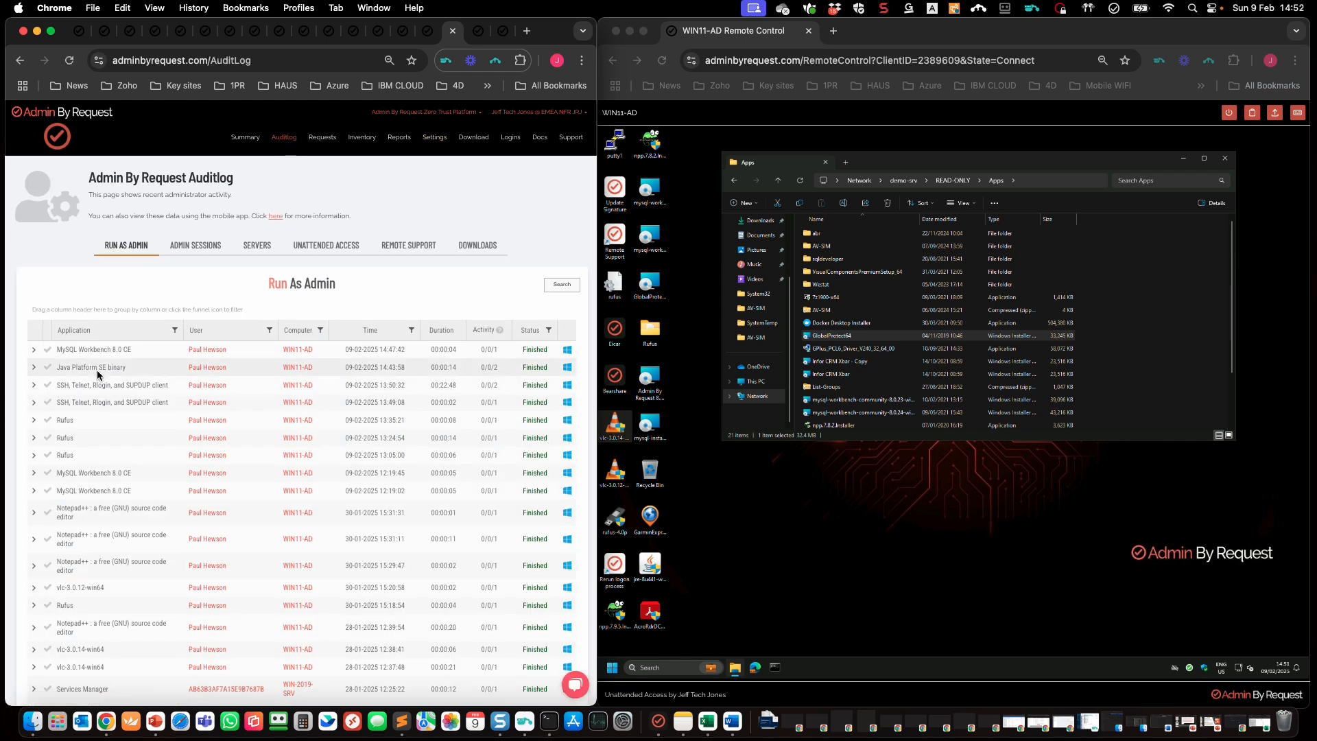
{"action": "left_click", "coordinate": [35, 387]}
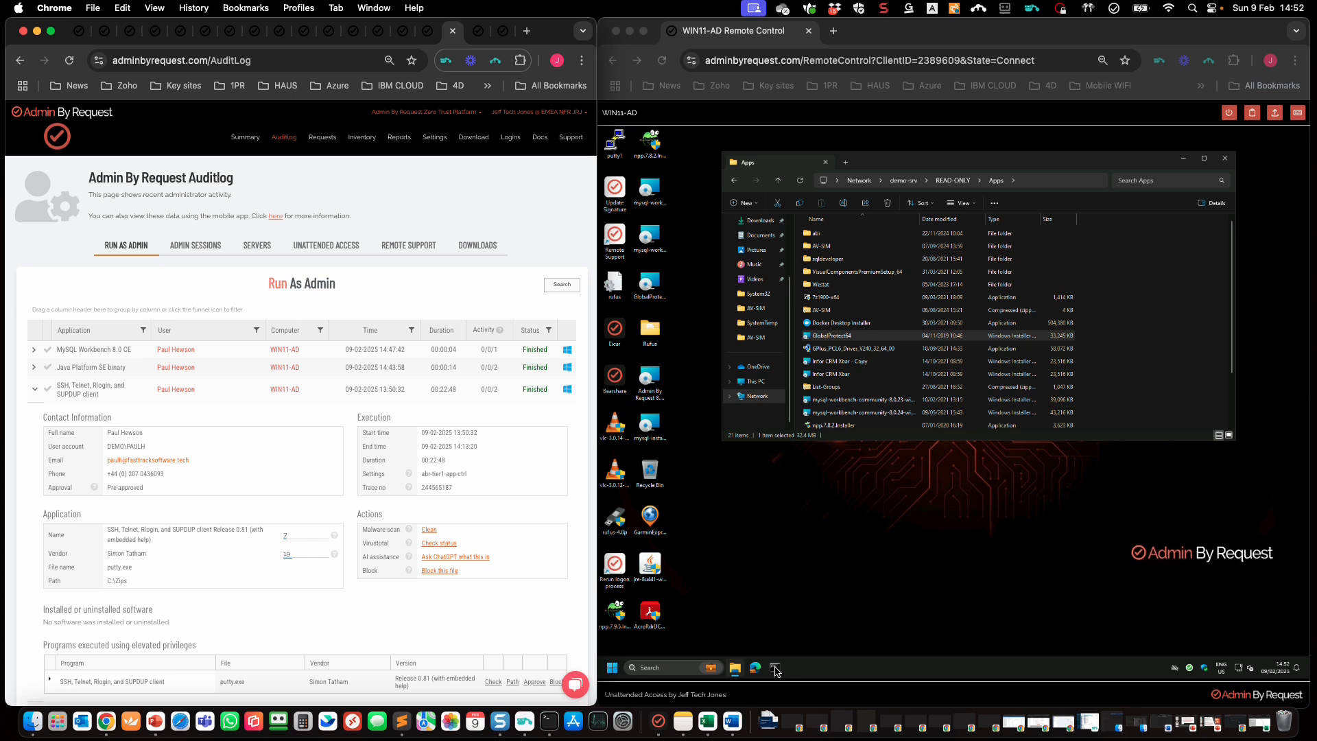
{"action": "left_click", "coordinate": [761, 384]}
{"action": "left_click", "coordinate": [760, 384]}
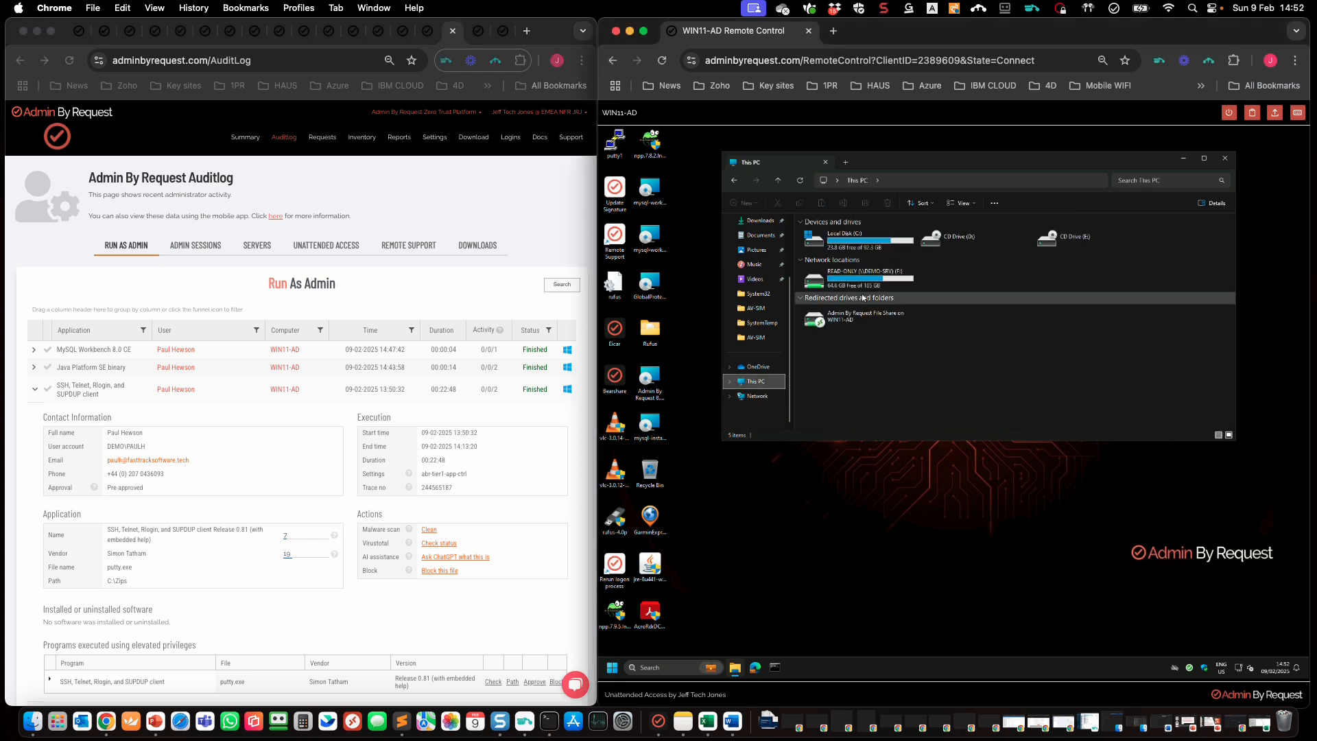
{"action": "double_click", "coordinate": [859, 251]}
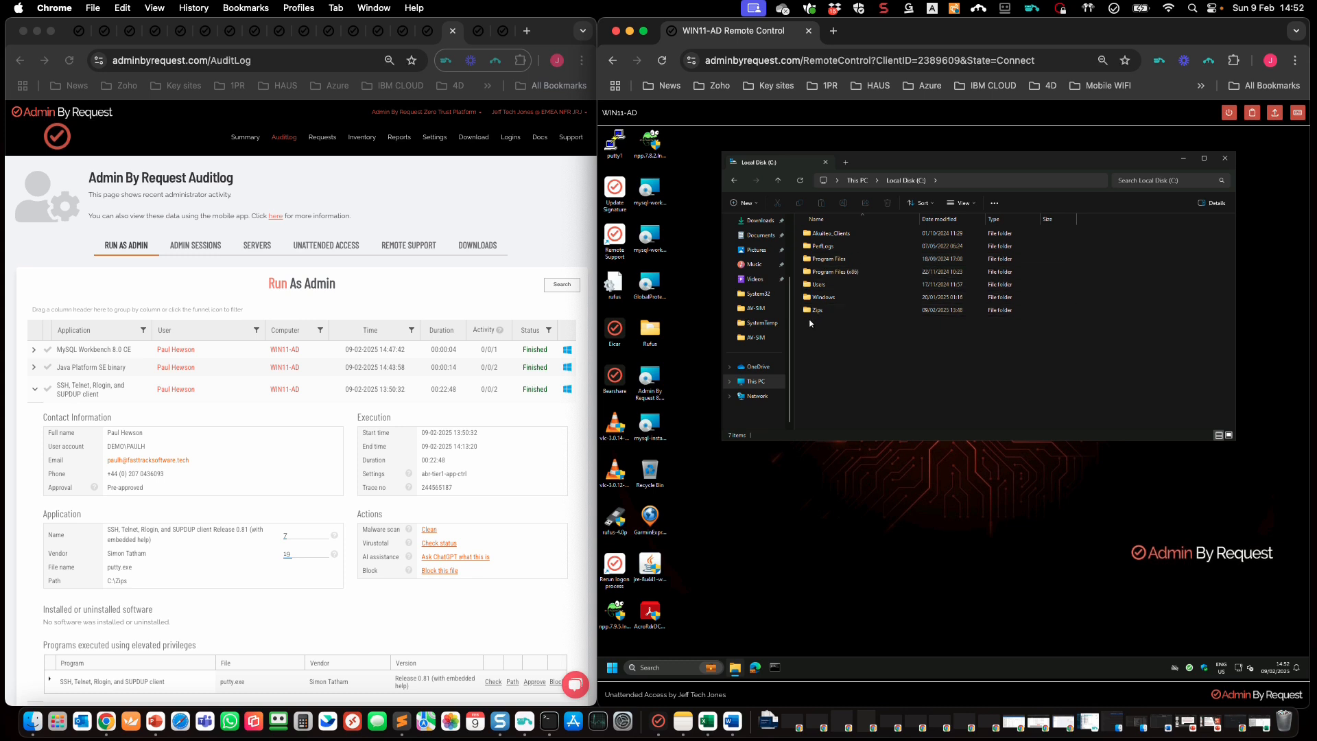
{"action": "left_click", "coordinate": [816, 314]}
{"action": "double_click", "coordinate": [815, 315]}
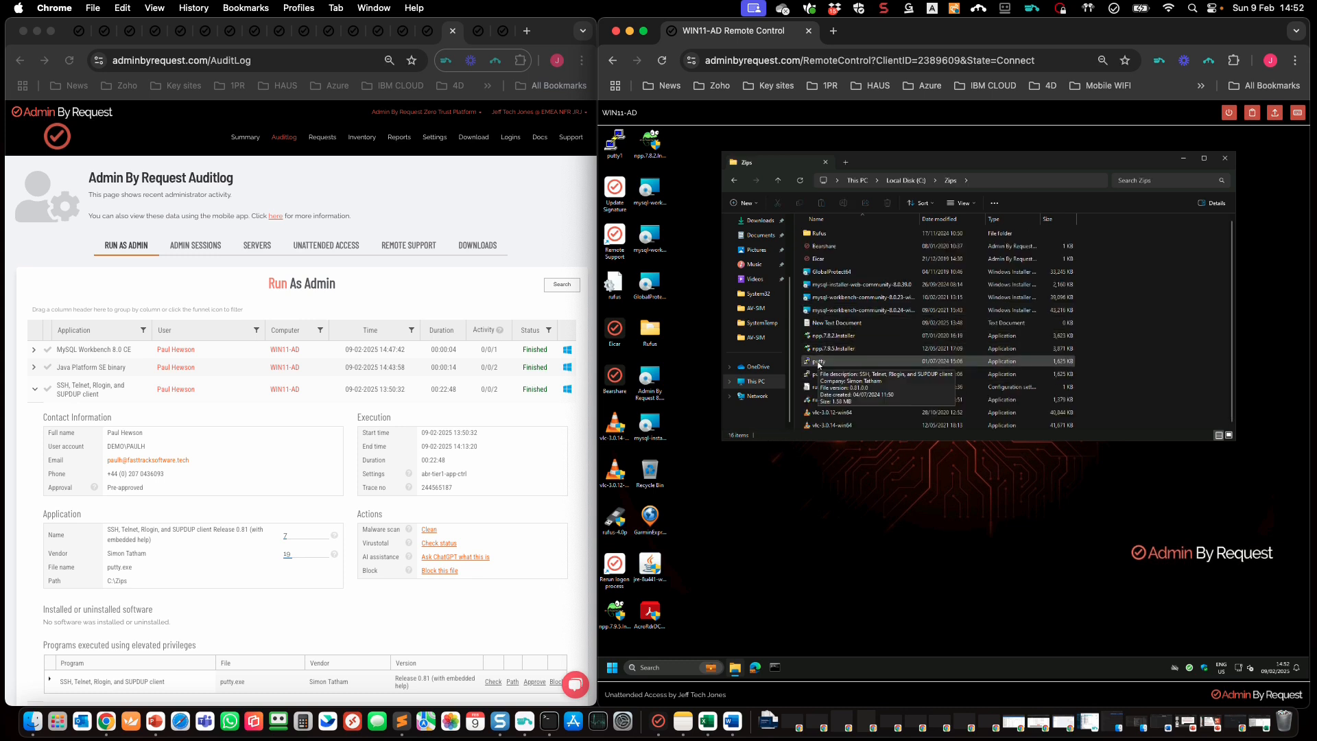
Step: Launch putty normally, then run it as administrator and cancel the elevation request
{"action": "double_click", "coordinate": [818, 364]}
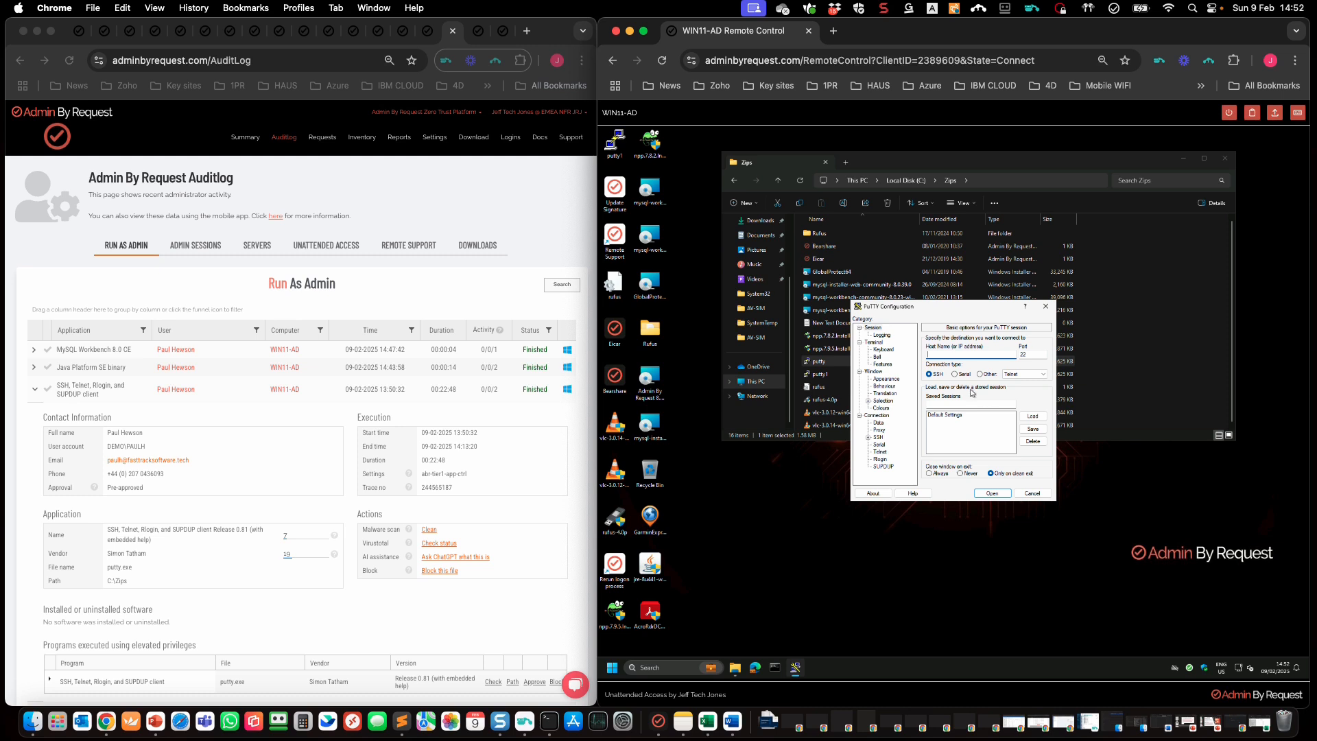
{"action": "left_click", "coordinate": [1033, 493]}
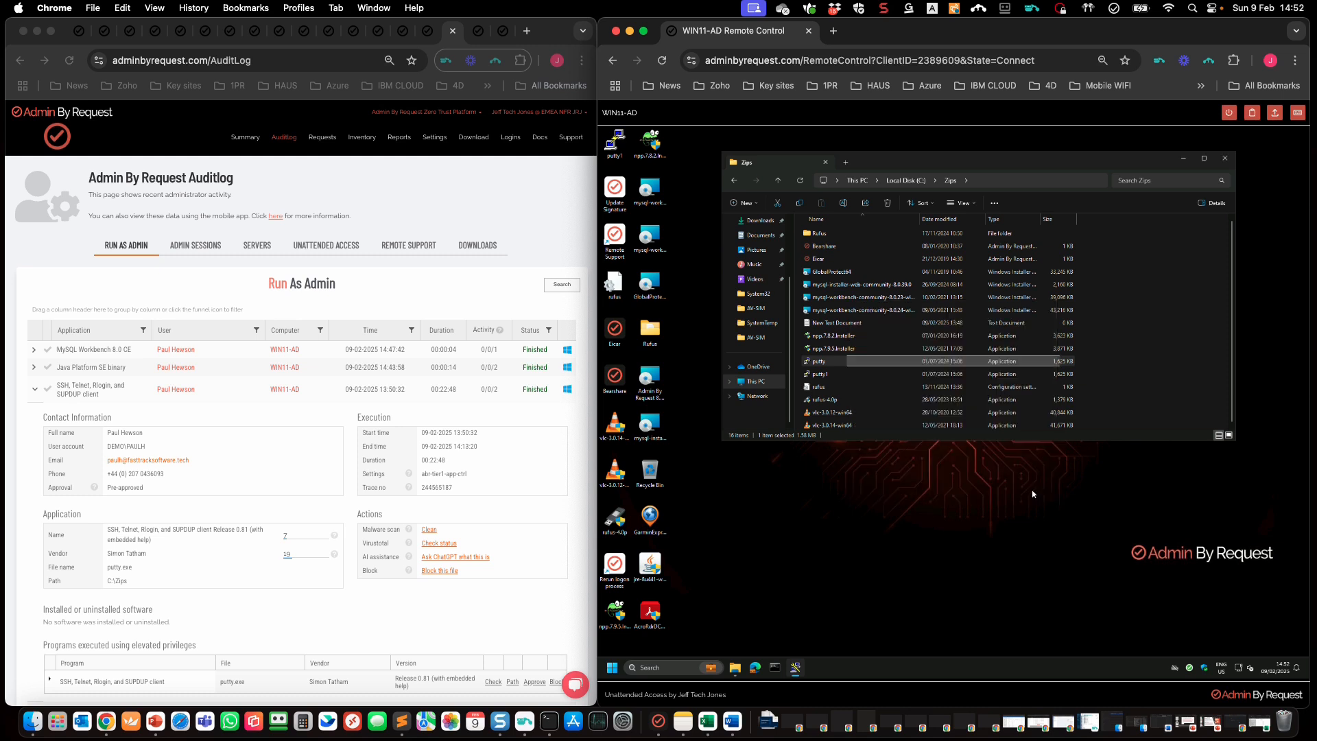
{"action": "right_click", "coordinate": [823, 363]}
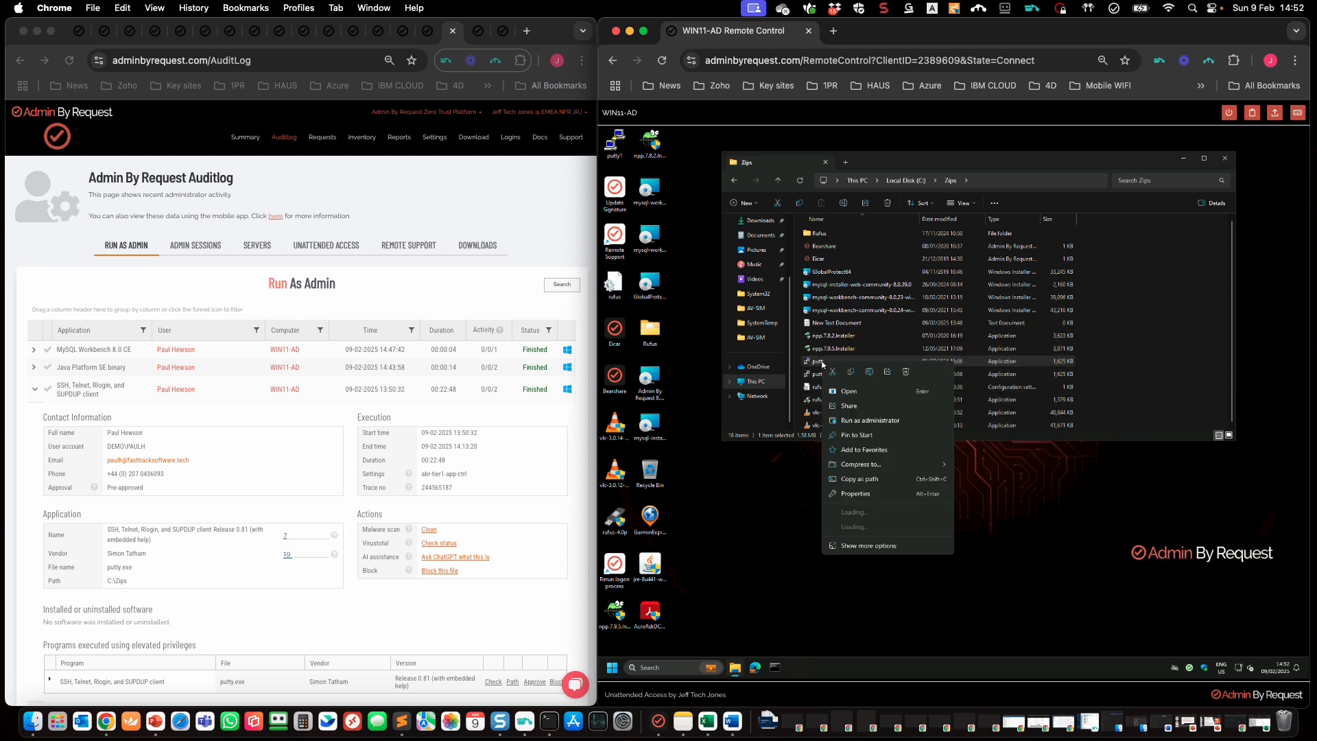
{"action": "left_click", "coordinate": [882, 421]}
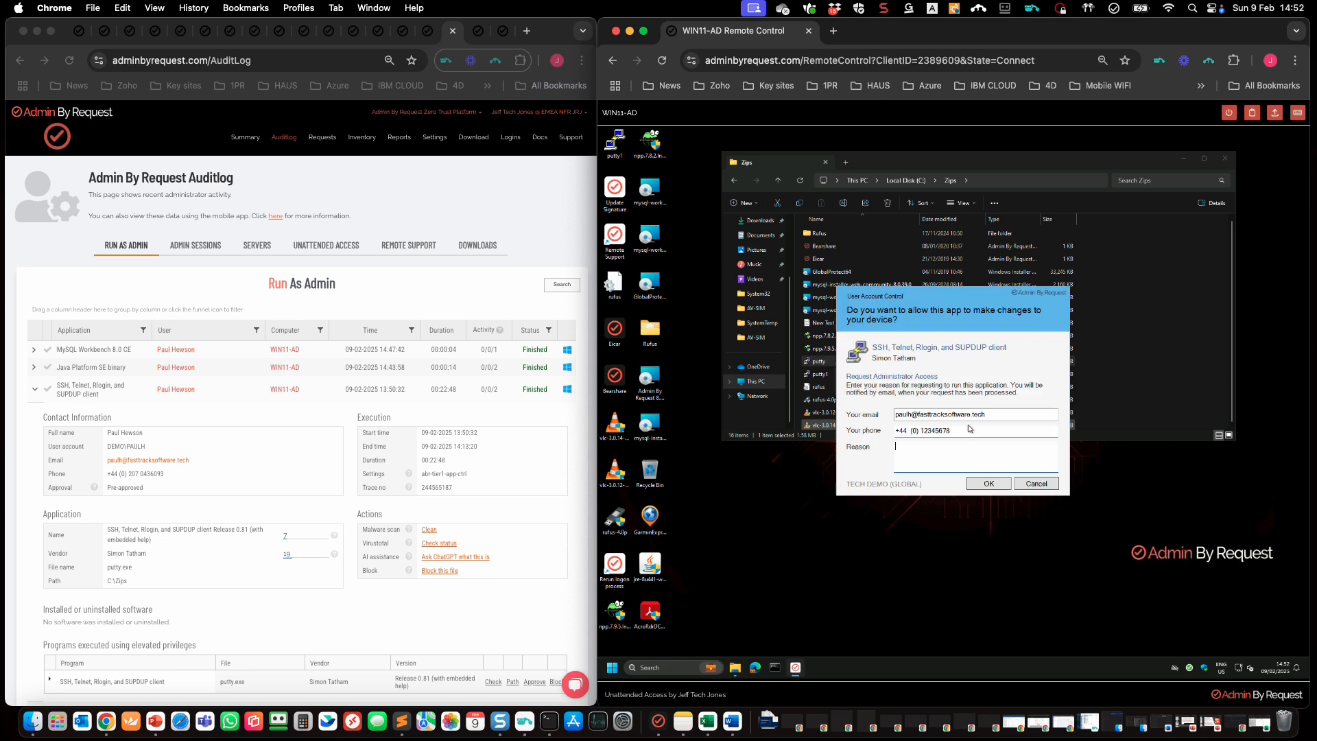
{"action": "left_click", "coordinate": [1036, 484]}
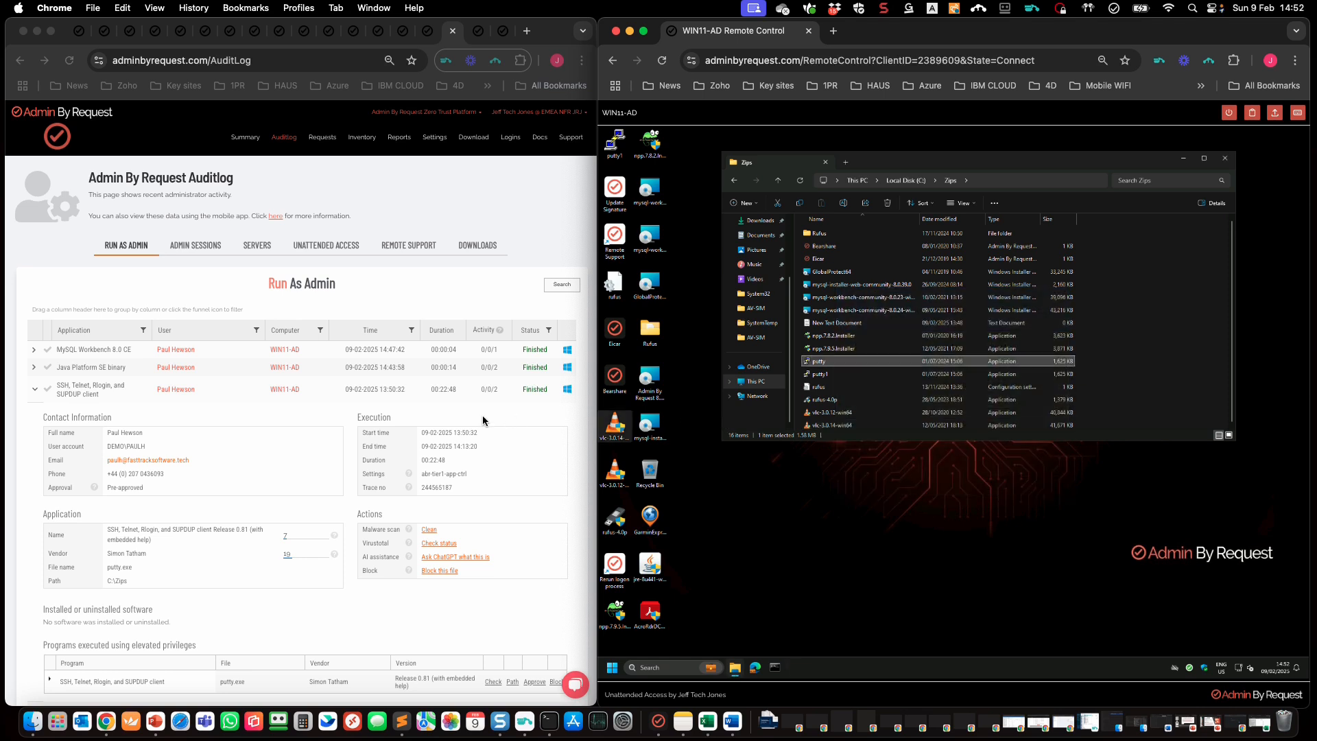
Step: Block putty running as admin in abr-tier1-app-ctrl when its SHA256 checksum matches
{"action": "left_click", "coordinate": [440, 571]}
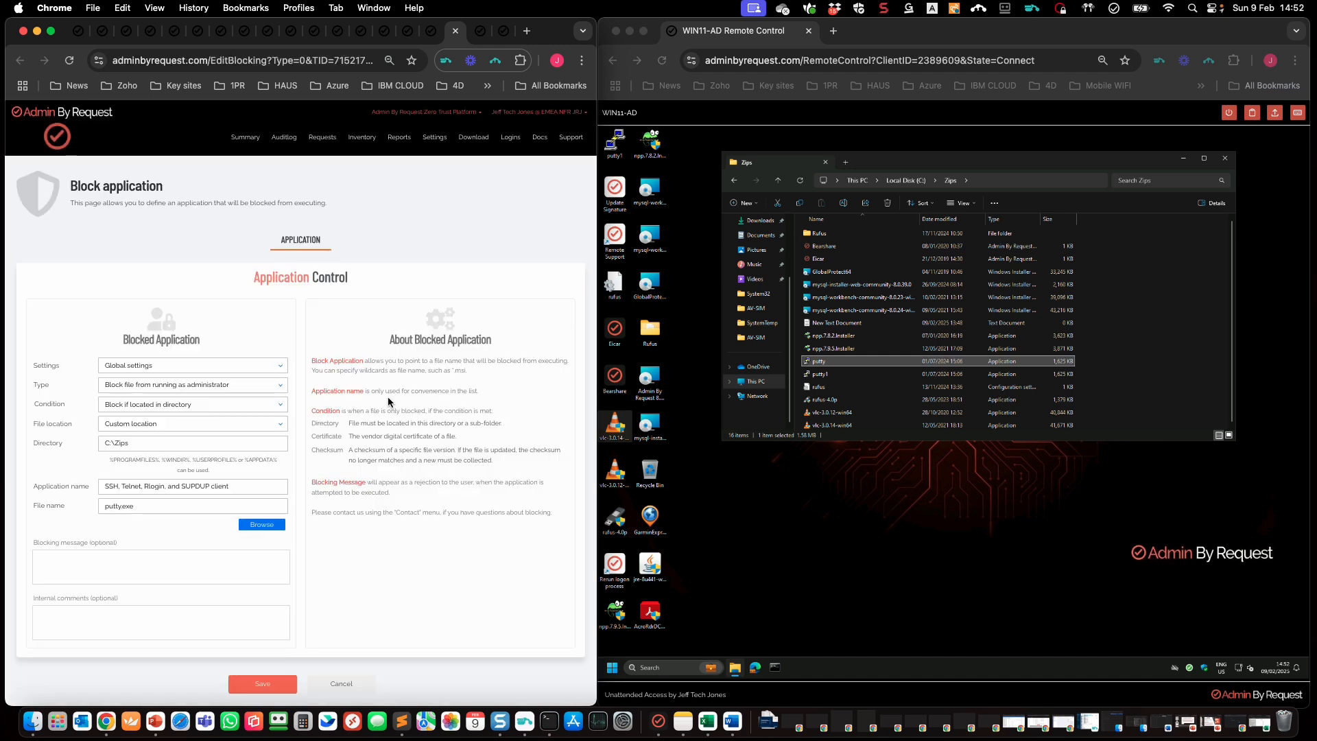
{"action": "left_click", "coordinate": [273, 368]}
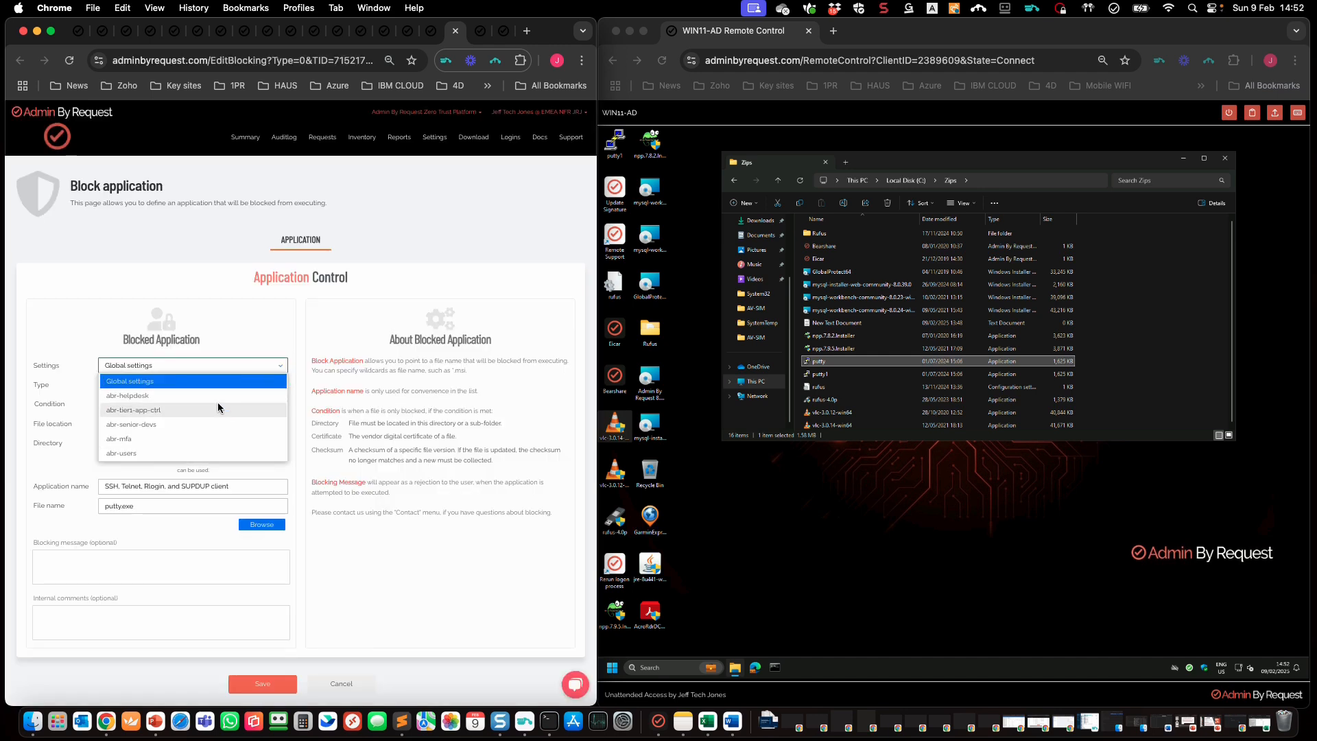
{"action": "left_click", "coordinate": [217, 402]}
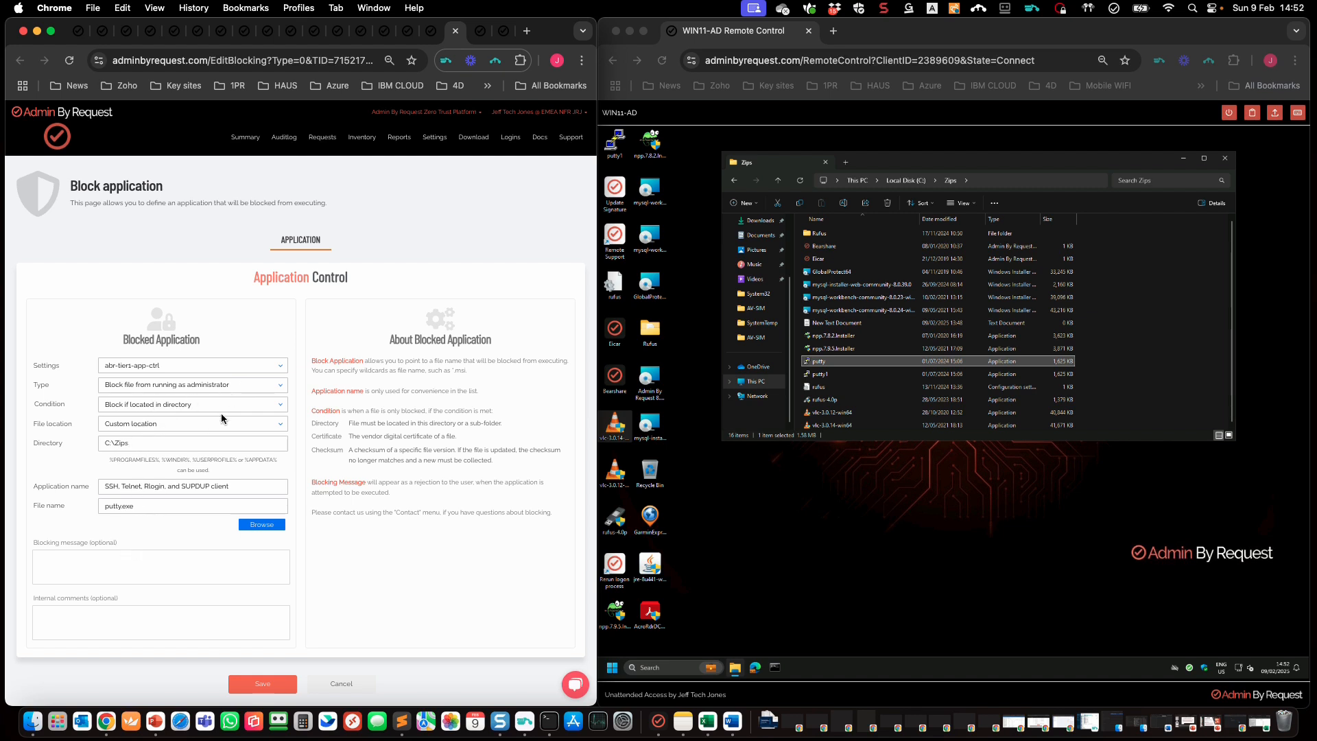
{"action": "left_click", "coordinate": [281, 405]}
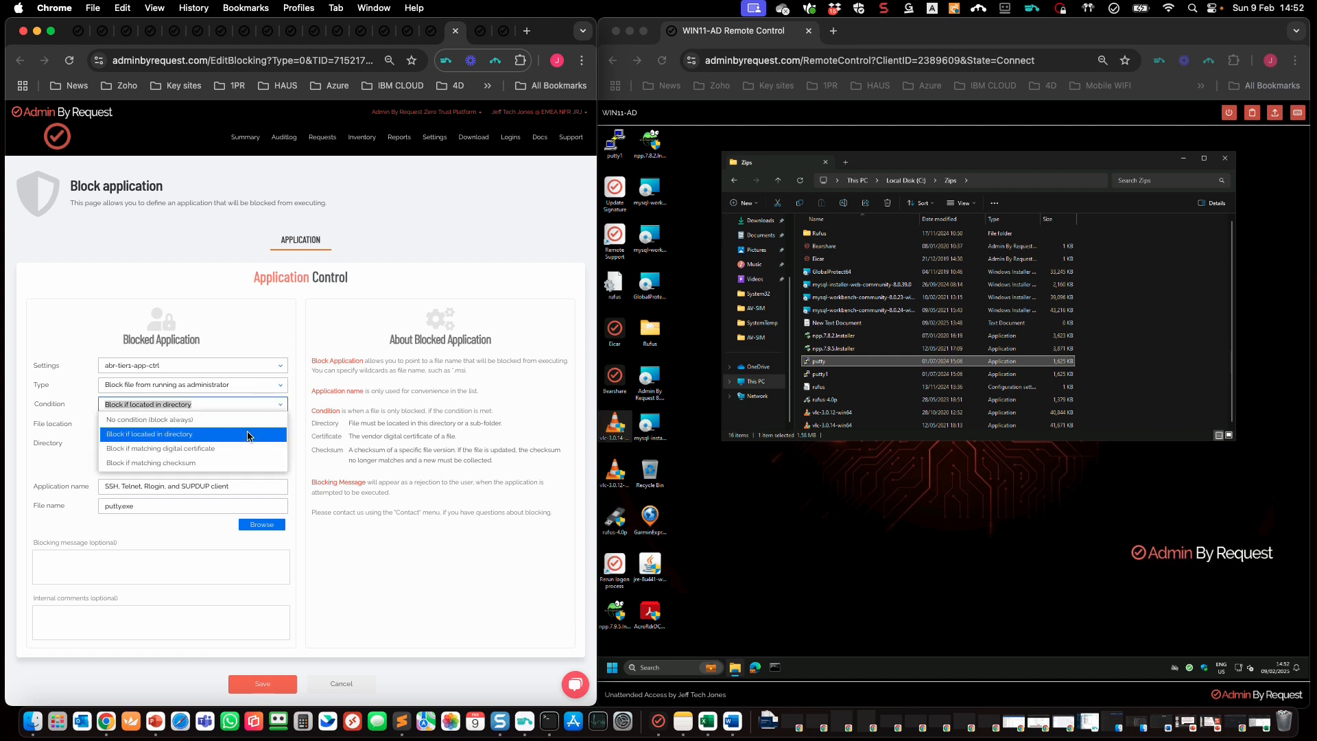
{"action": "left_click", "coordinate": [242, 463]}
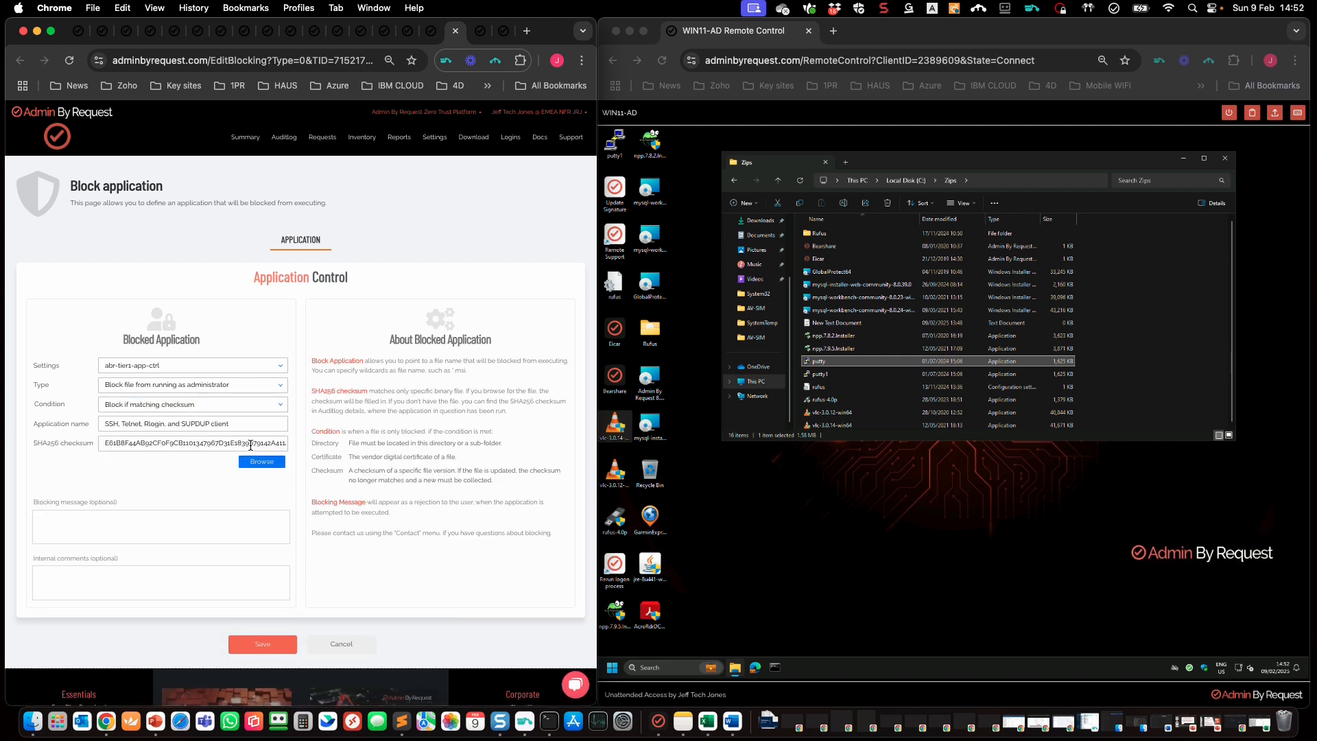
{"action": "left_click", "coordinate": [261, 648]}
{"action": "left_click", "coordinate": [262, 648]}
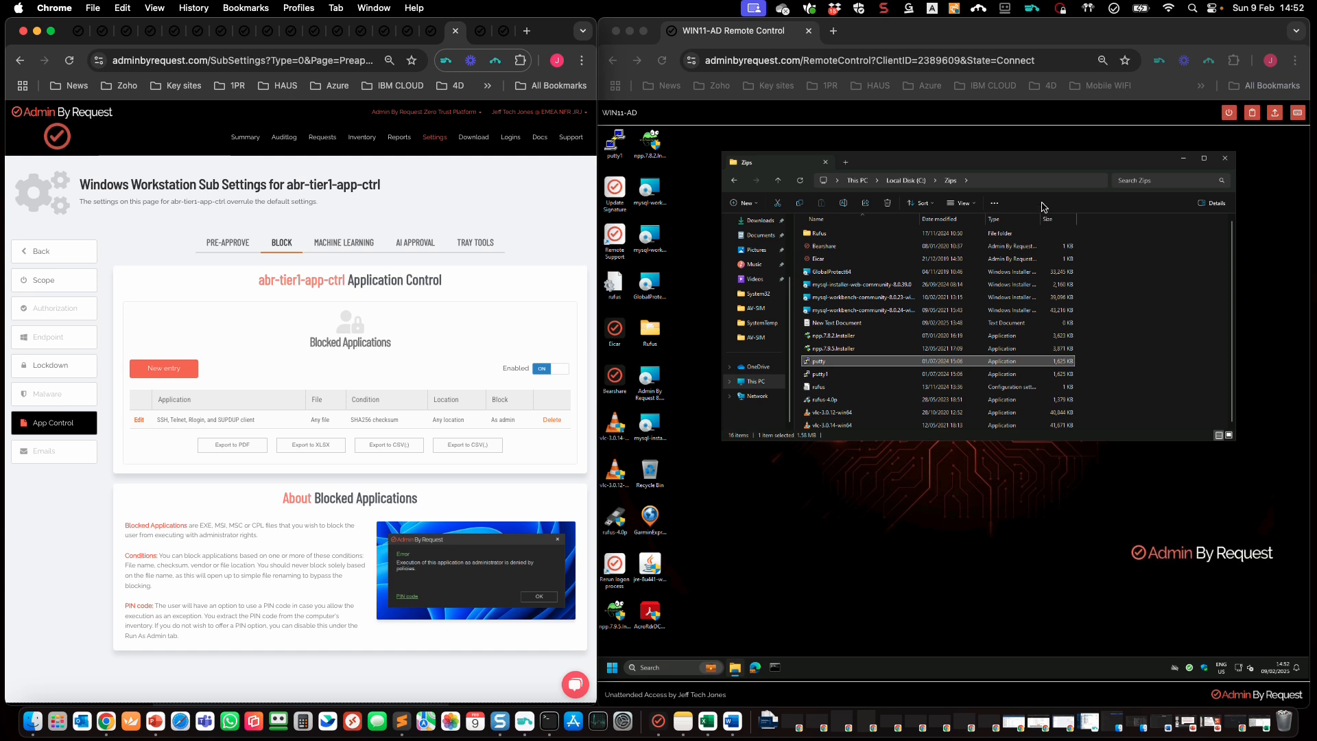
{"action": "left_click", "coordinate": [1033, 164]}
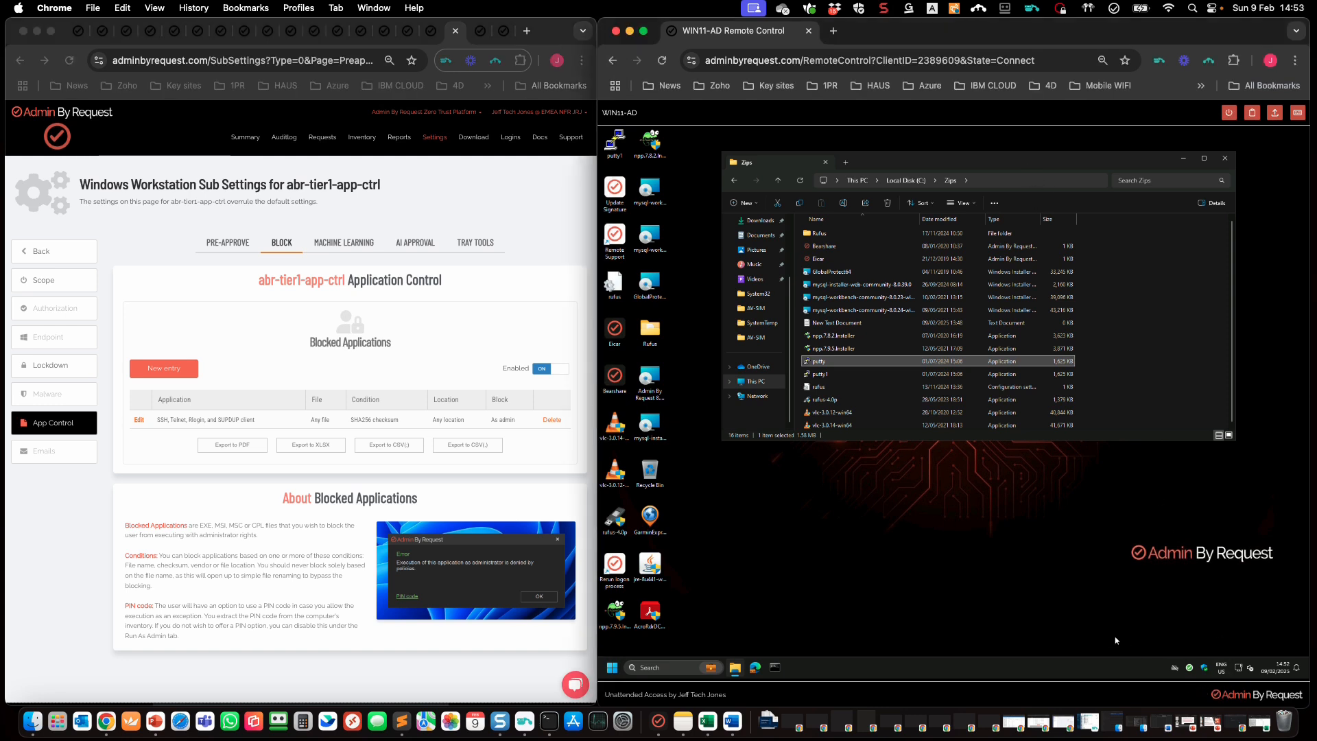
{"action": "left_click", "coordinate": [650, 424]}
{"action": "left_click", "coordinate": [1191, 669]}
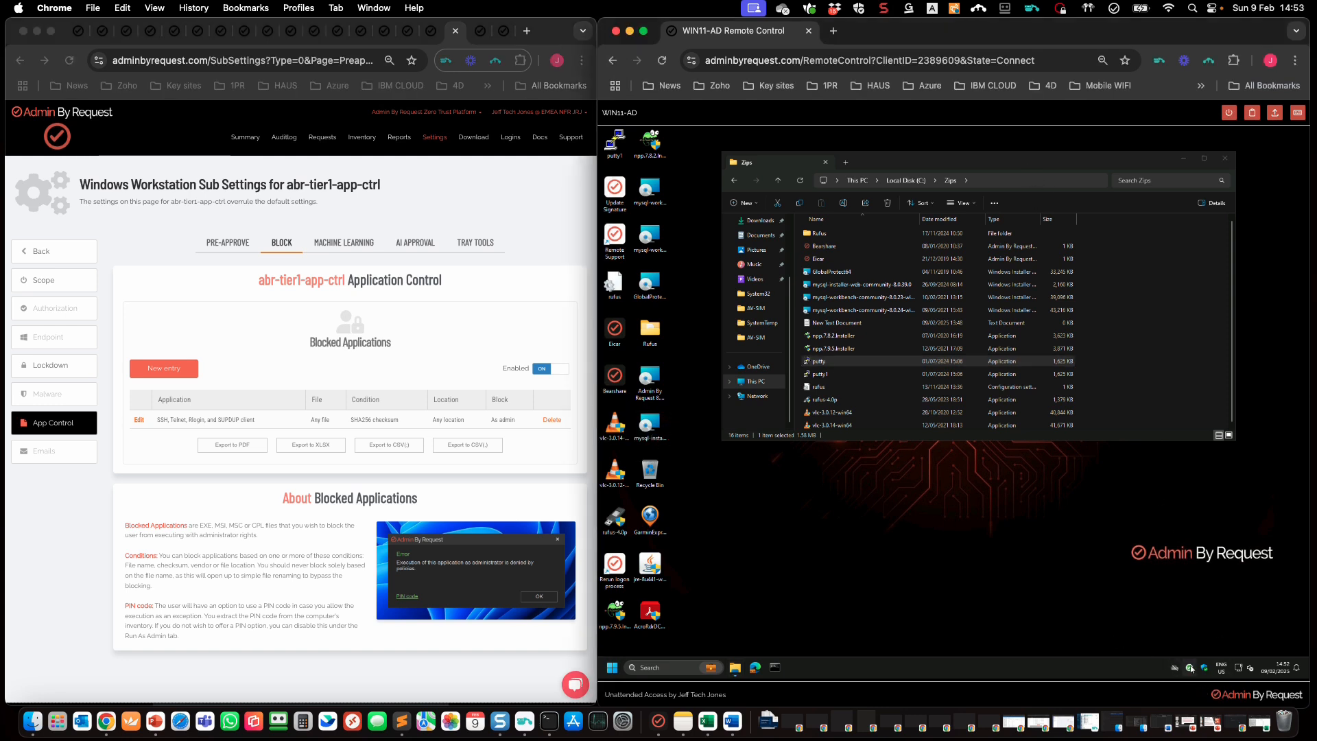
{"action": "double_click", "coordinate": [821, 362]}
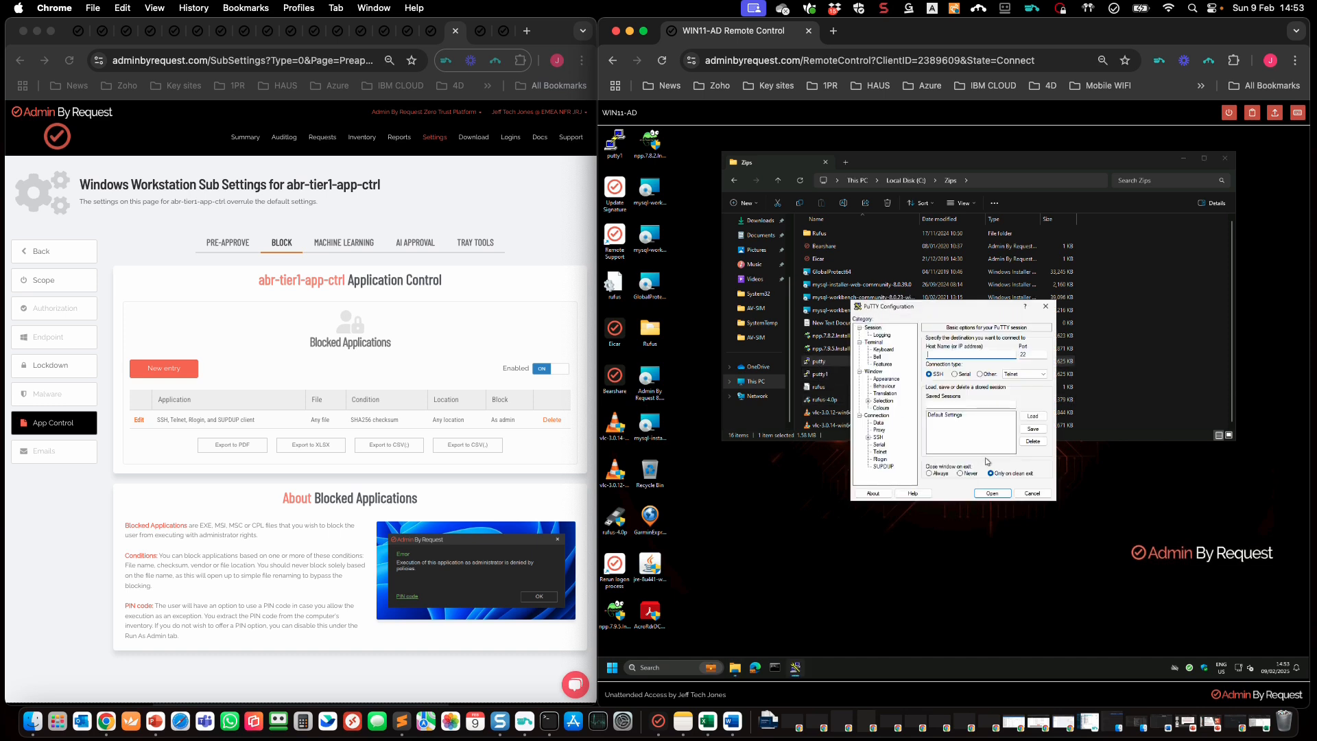
{"action": "left_click", "coordinate": [1032, 494]}
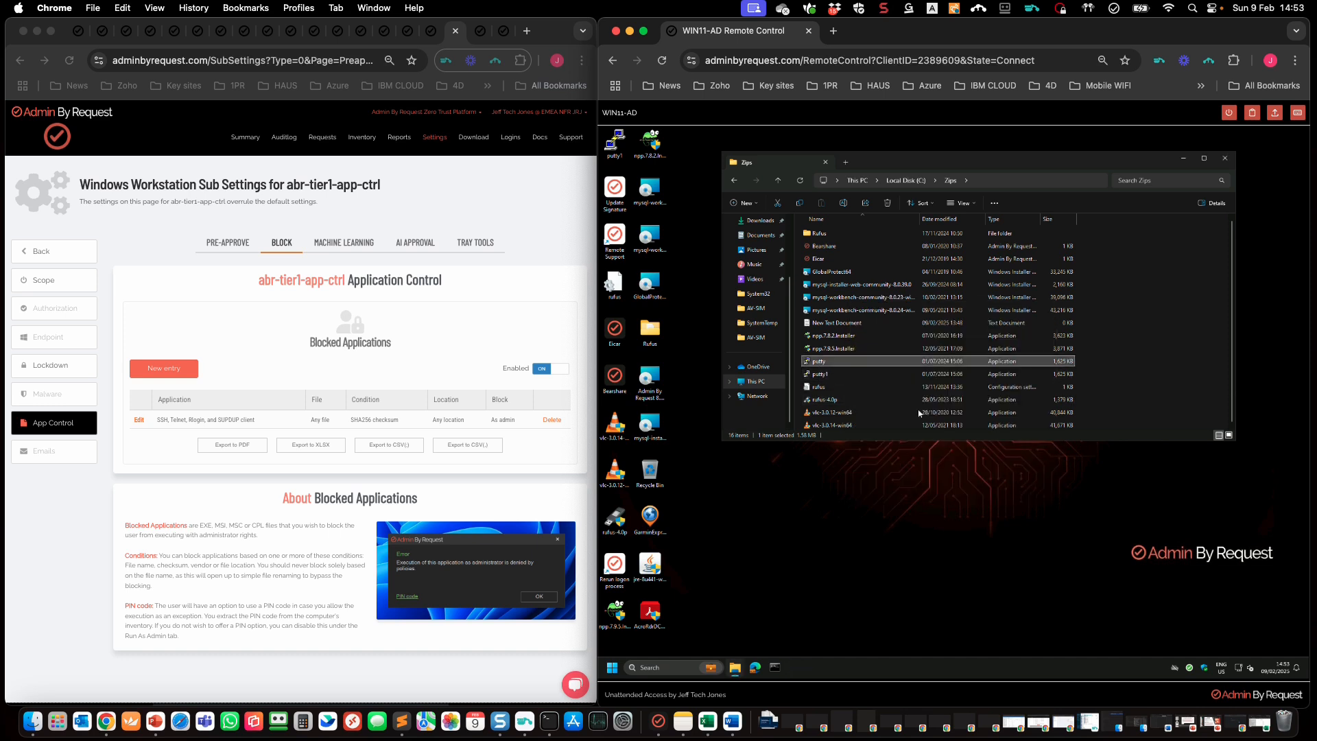
{"action": "right_click", "coordinate": [816, 362]}
{"action": "left_click", "coordinate": [880, 420]}
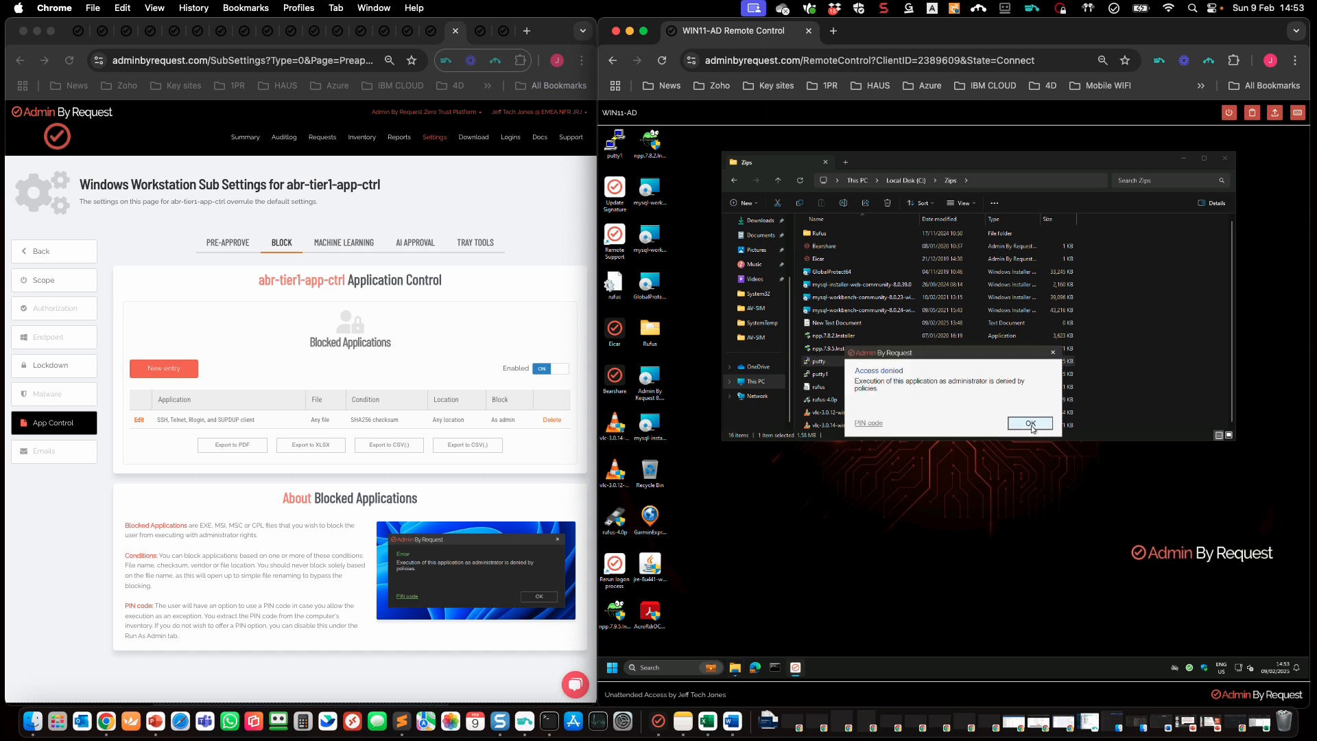
{"action": "left_click", "coordinate": [1031, 423]}
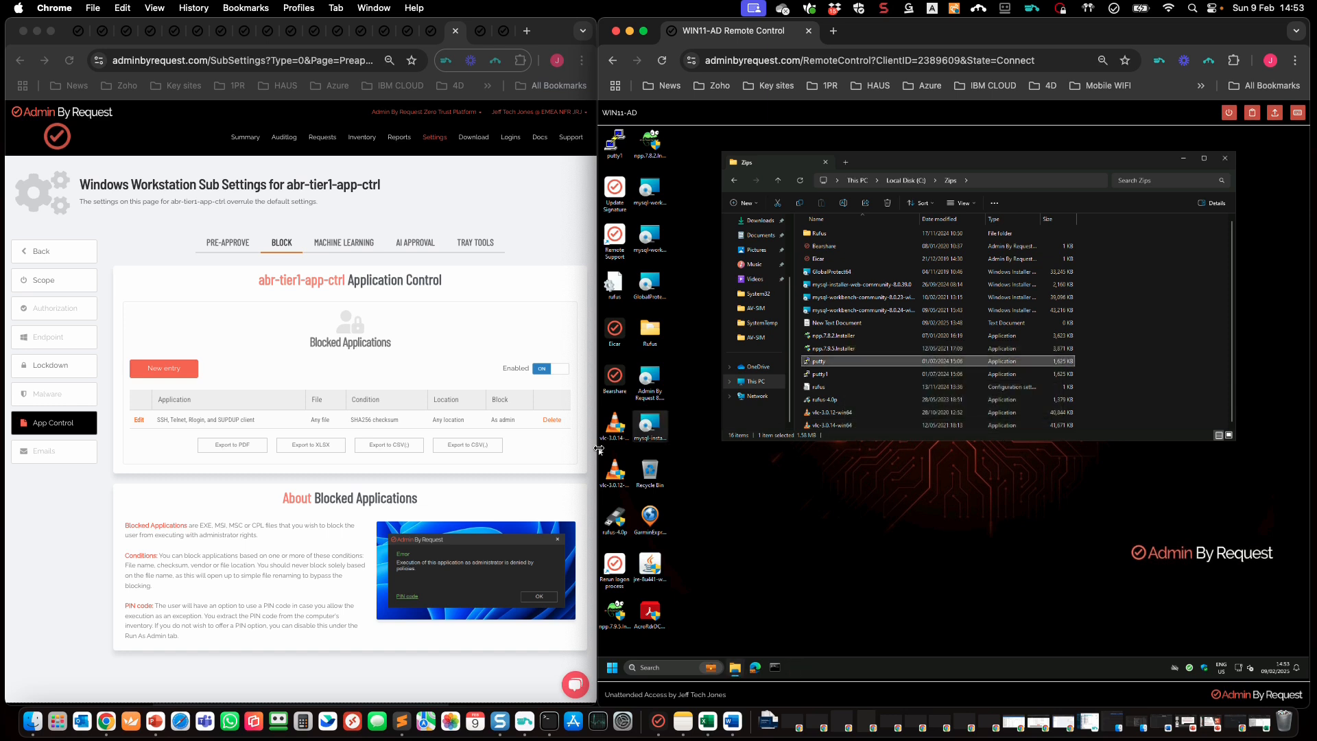
{"action": "left_click", "coordinate": [526, 450]}
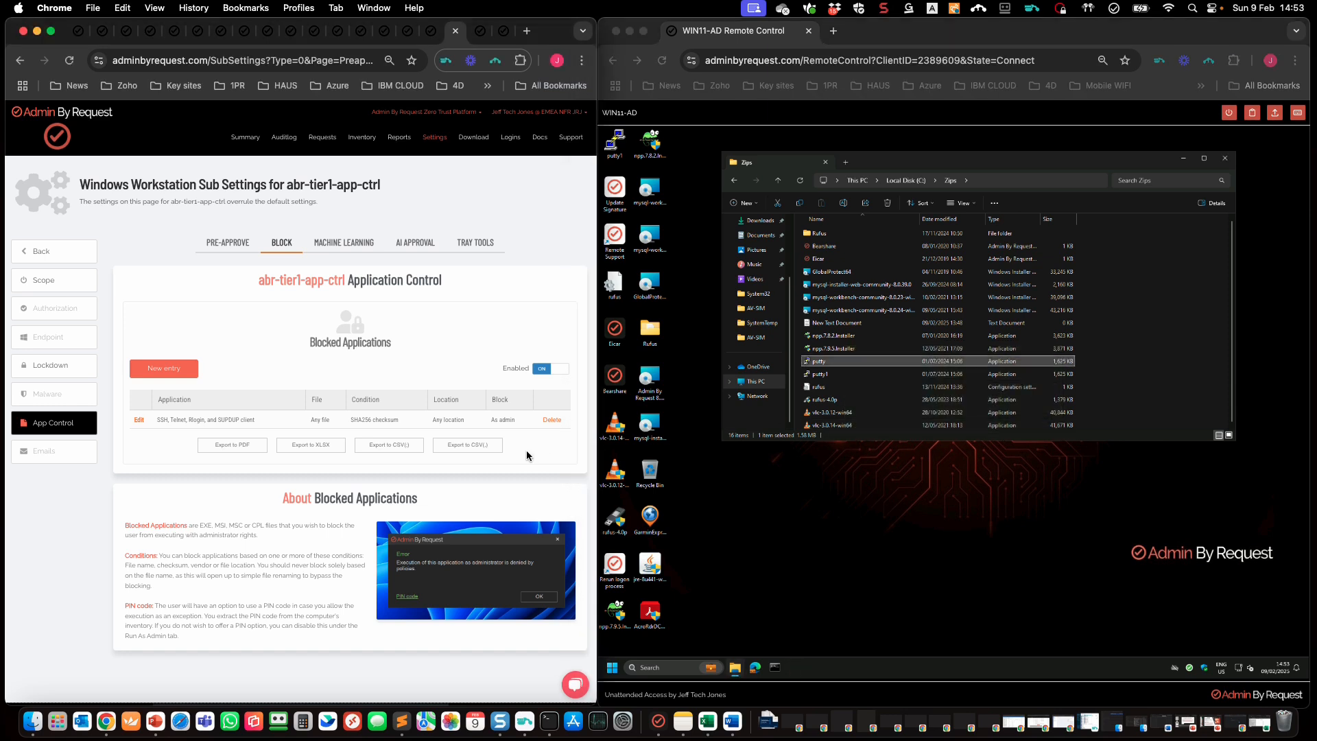
Step: Change the putty rule to Block always with file name putty.exe and save it
{"action": "left_click", "coordinate": [139, 421]}
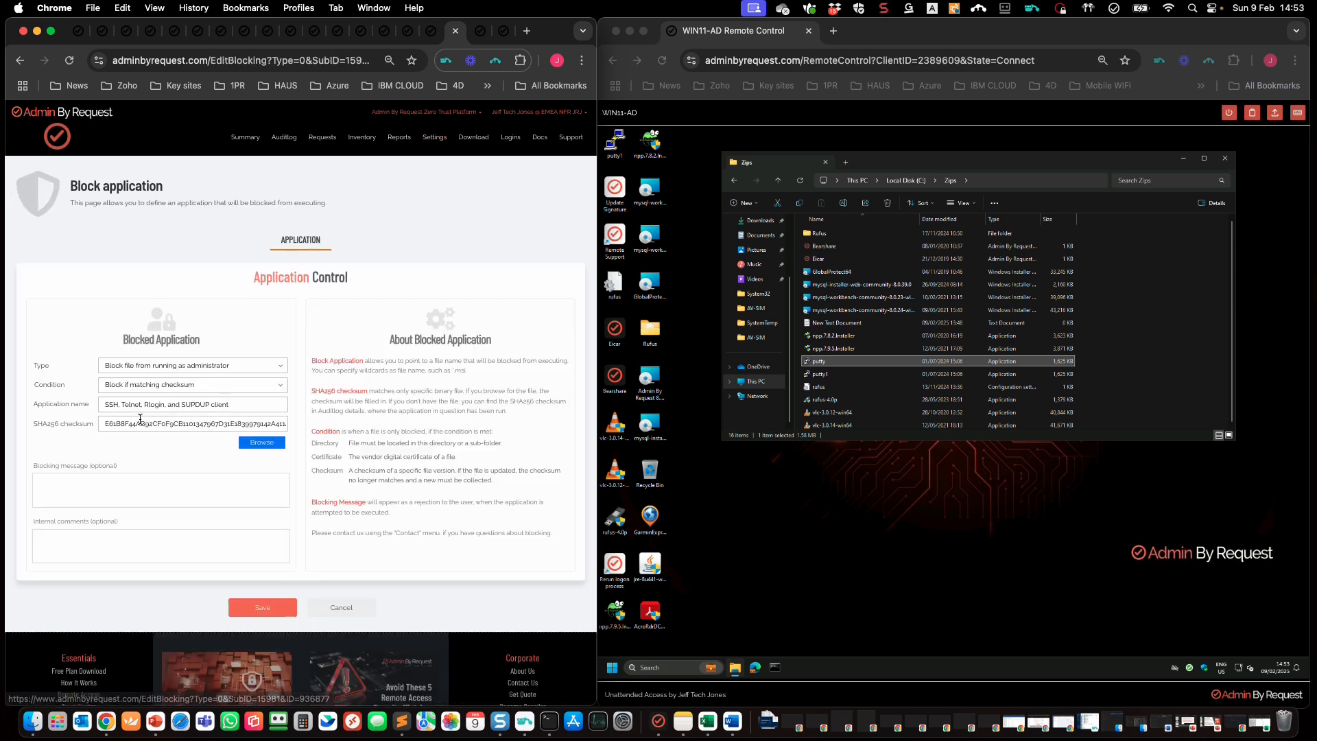
{"action": "left_click", "coordinate": [285, 368]}
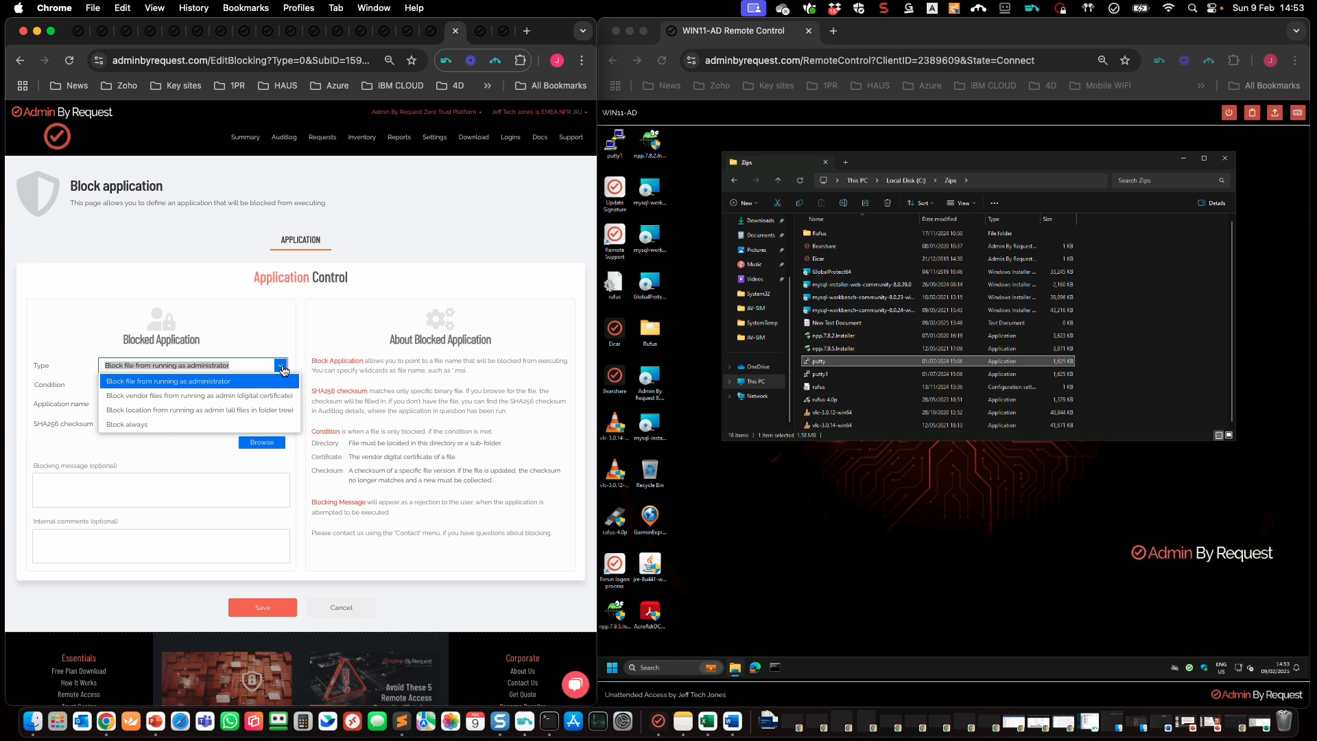
{"action": "left_click", "coordinate": [198, 418]}
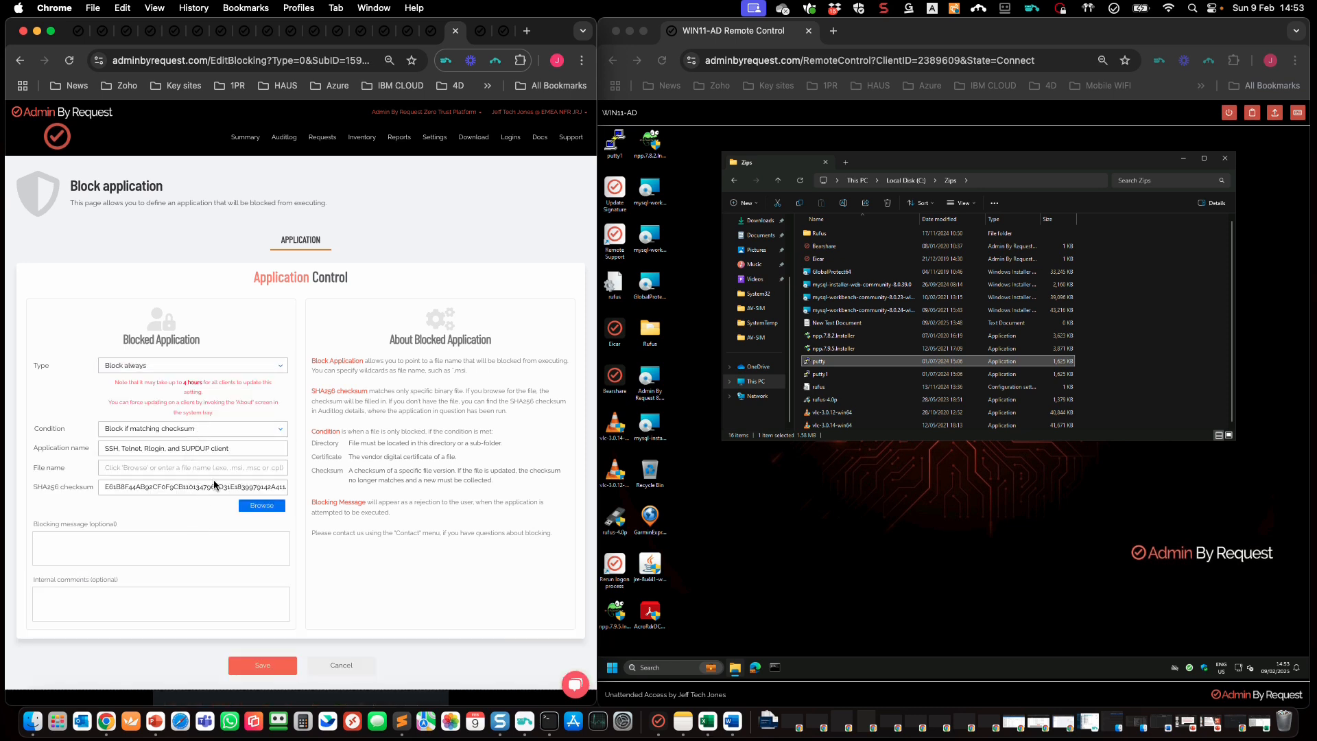
{"action": "left_click", "coordinate": [227, 469]}
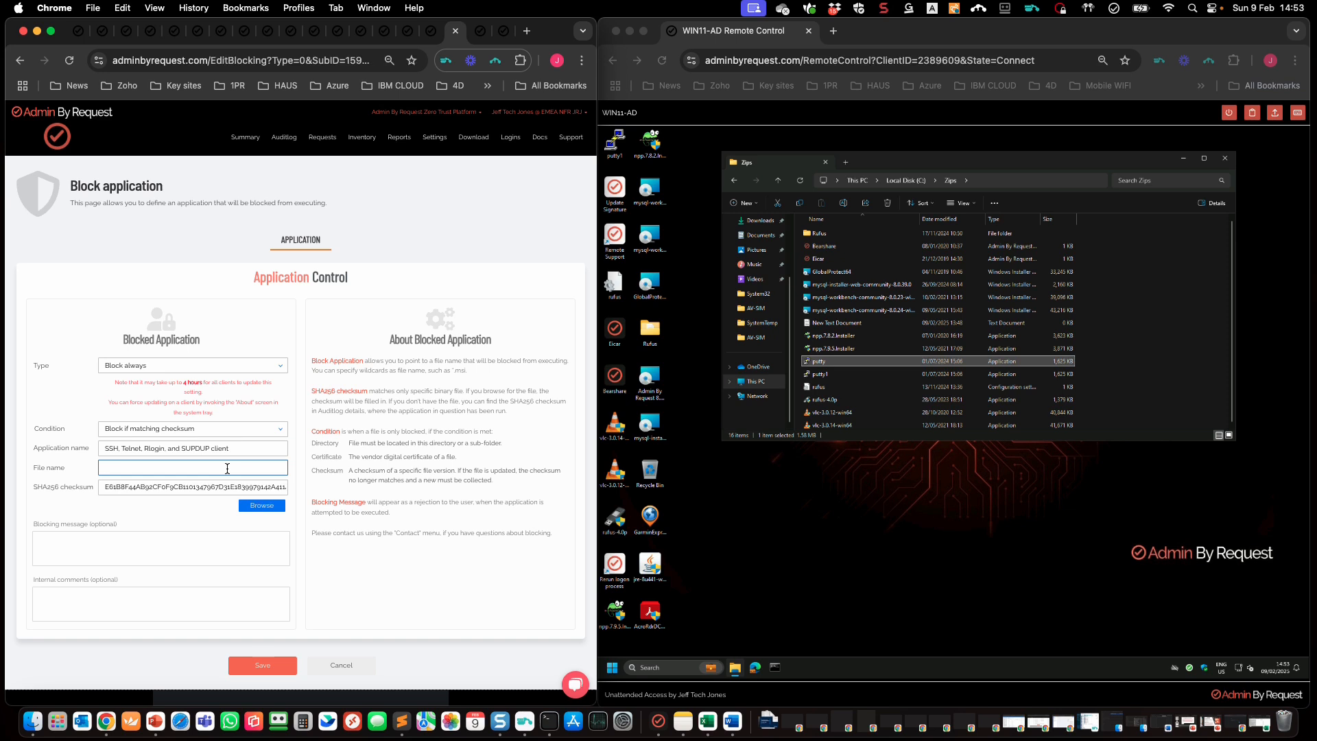
{"action": "type", "text": "putty.exe"}
{"action": "left_click", "coordinate": [261, 665]}
{"action": "left_click", "coordinate": [262, 666]}
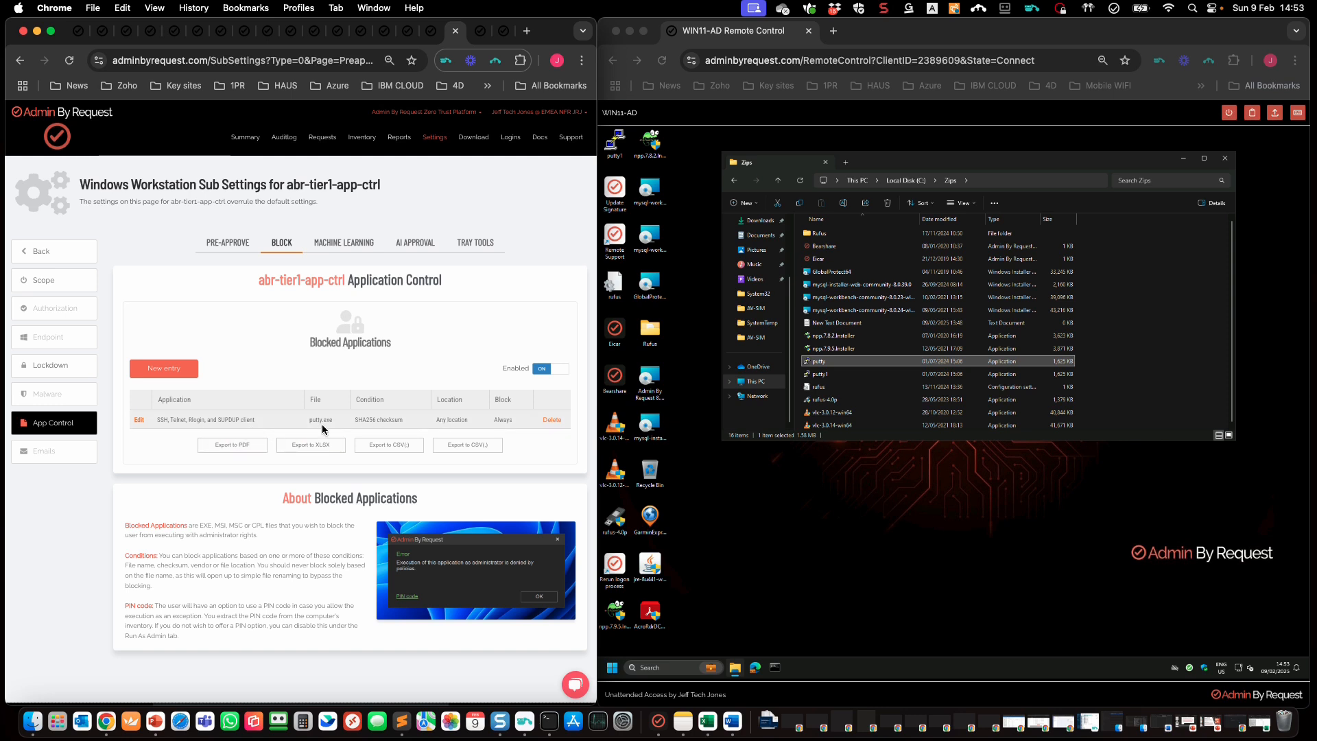
Step: Launch putty from the remote Zips folder and see it refused with Access denied
{"action": "double_click", "coordinate": [503, 419]}
{"action": "left_click", "coordinate": [916, 594]}
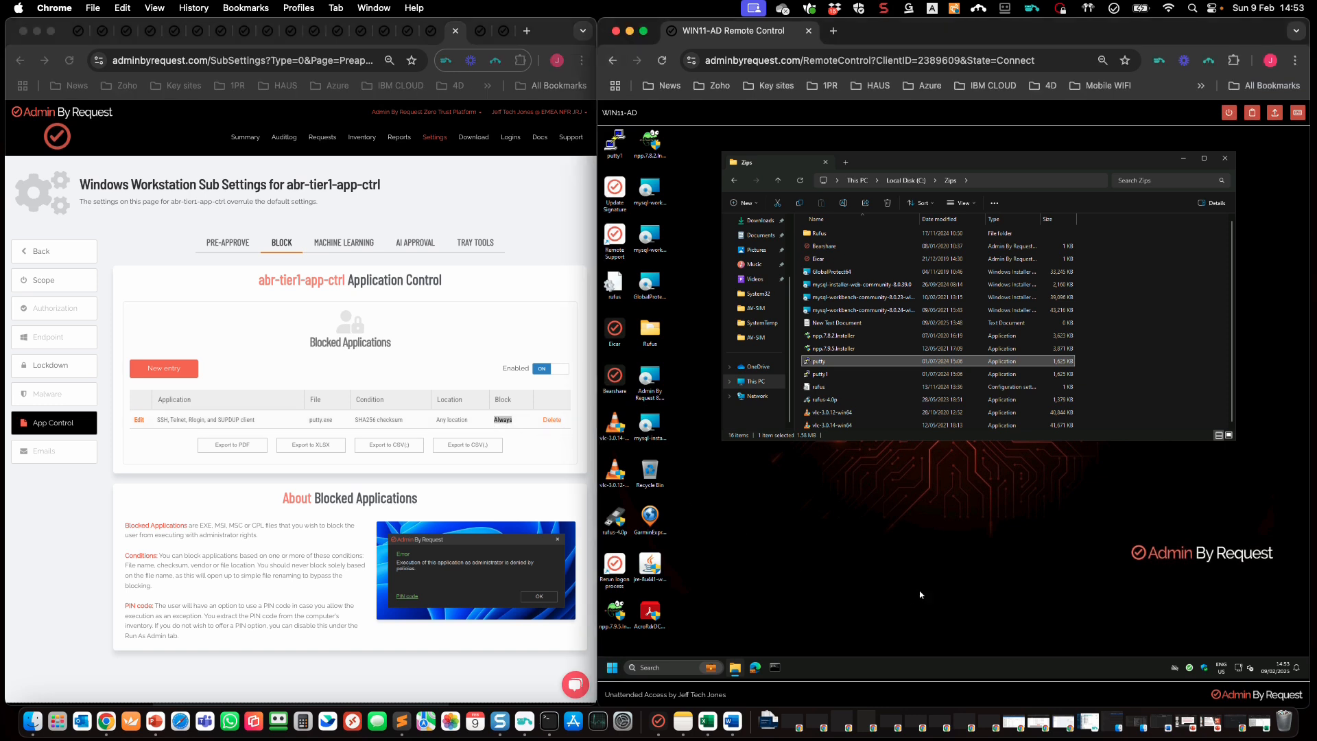
{"action": "left_click", "coordinate": [1192, 670]}
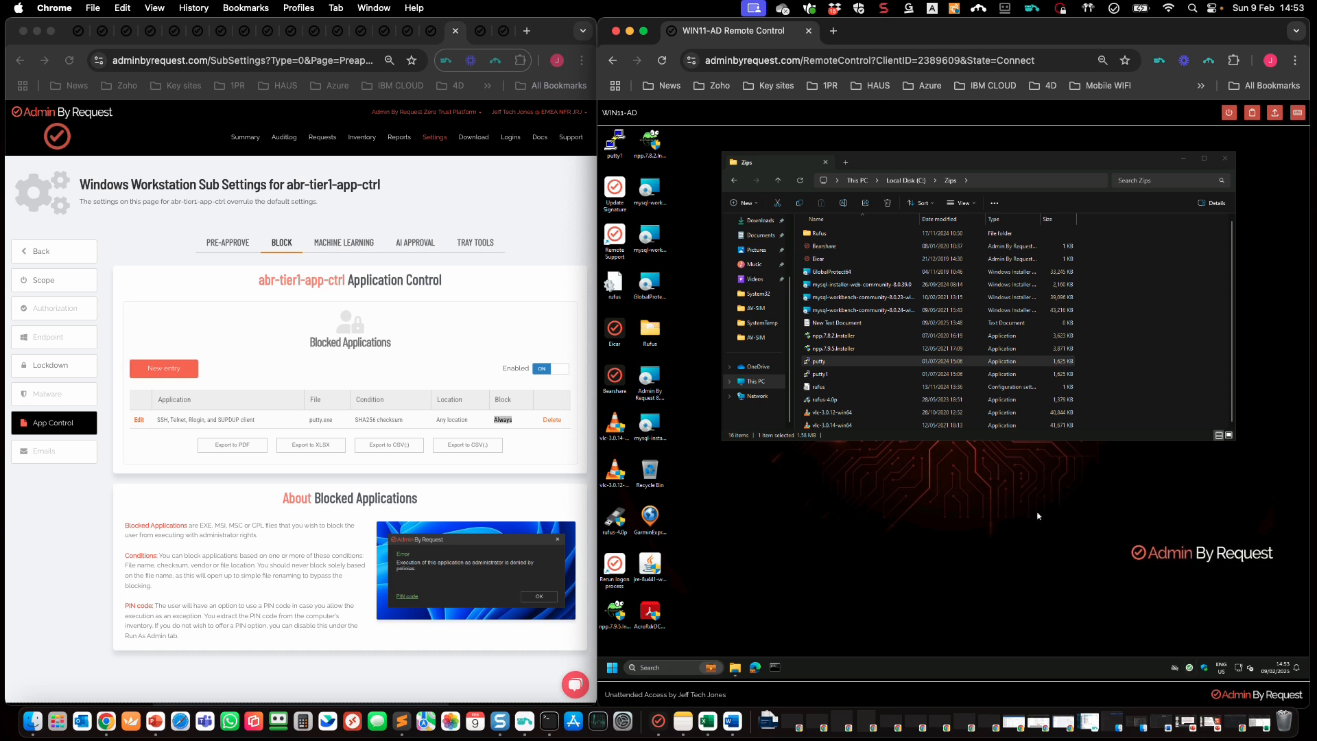
{"action": "left_click", "coordinate": [830, 363]}
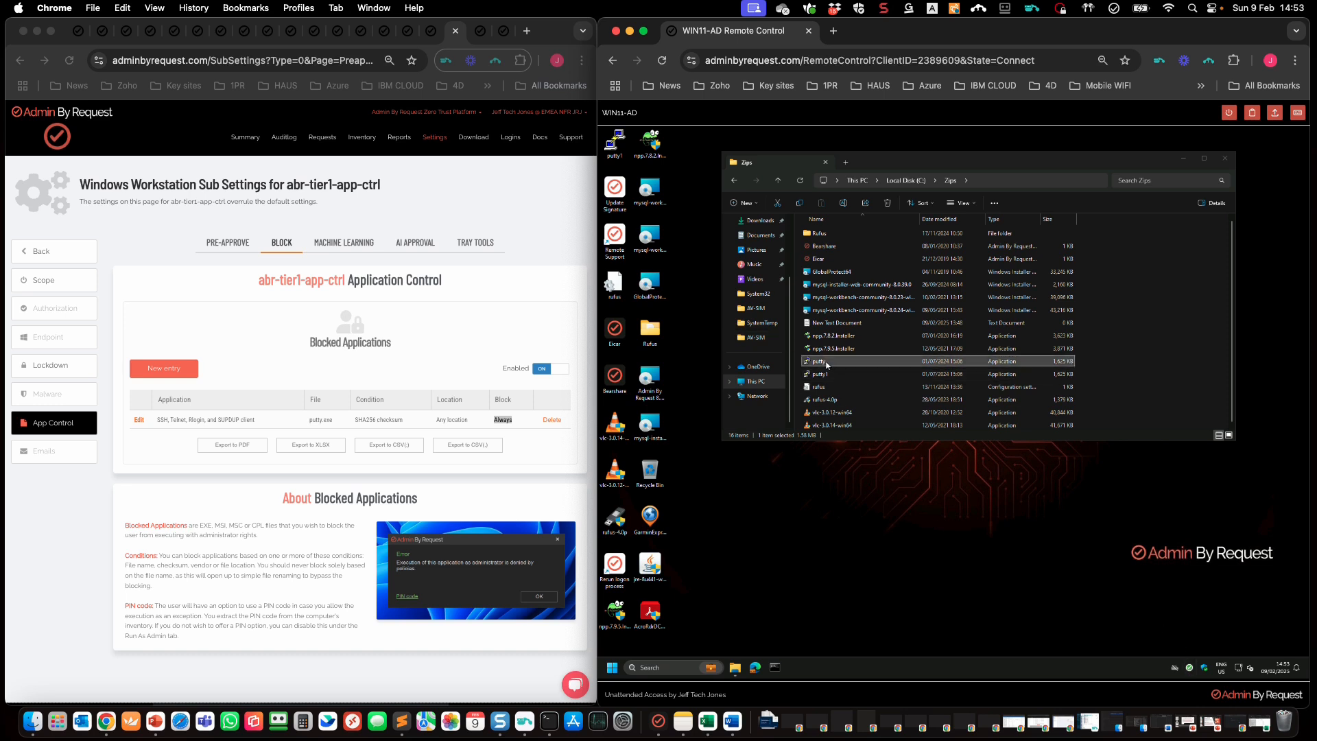
{"action": "double_click", "coordinate": [827, 362]}
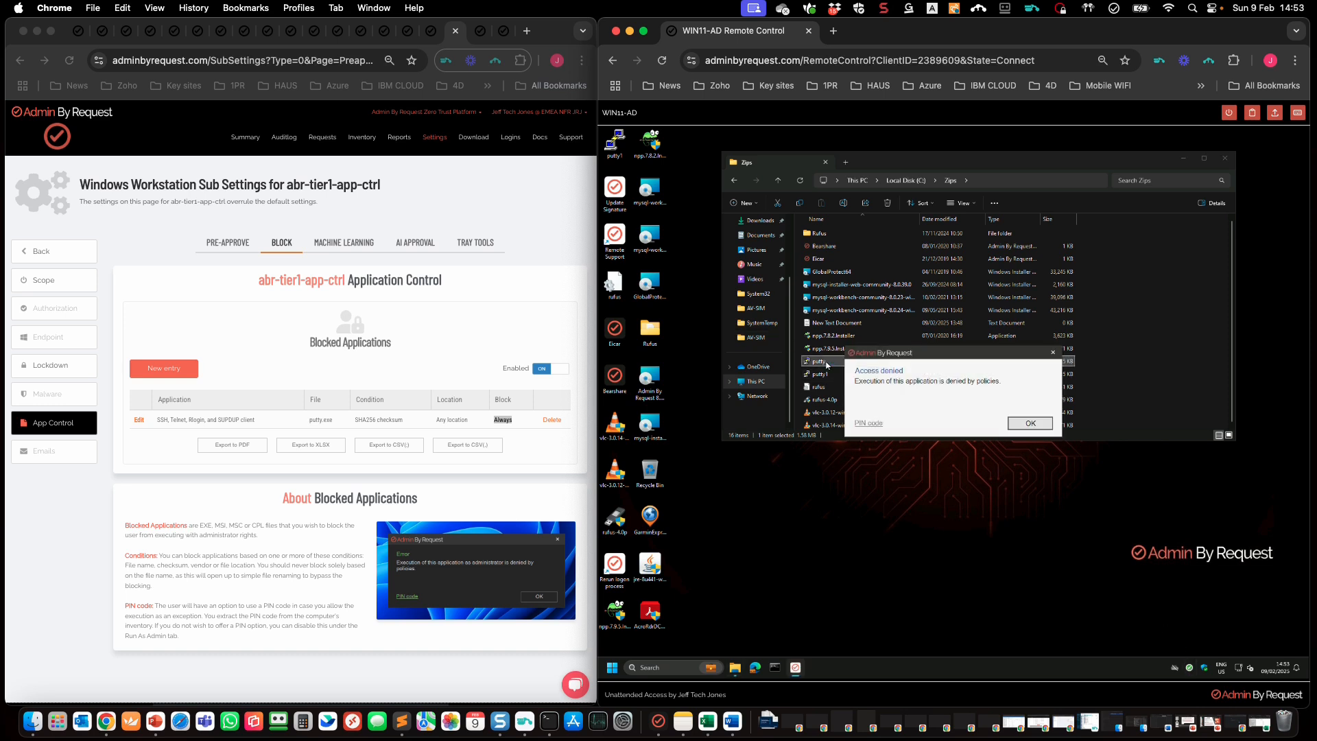